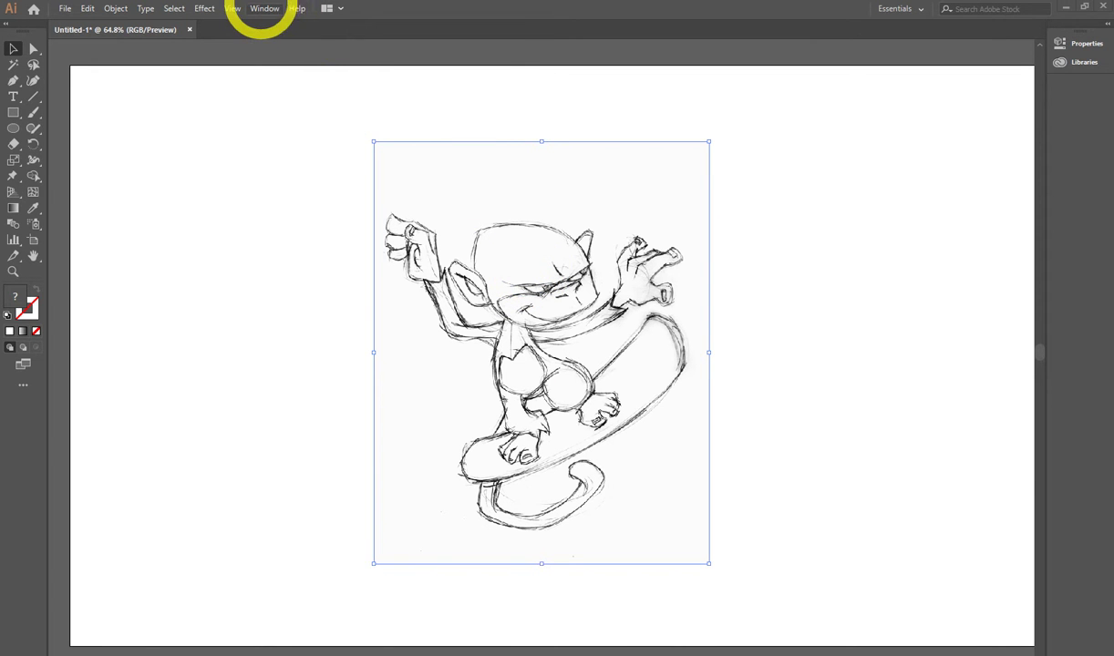
Step: Show the Layers panel from the Window menu and move it to the top right
{"action": "left_click", "coordinate": [265, 8]}
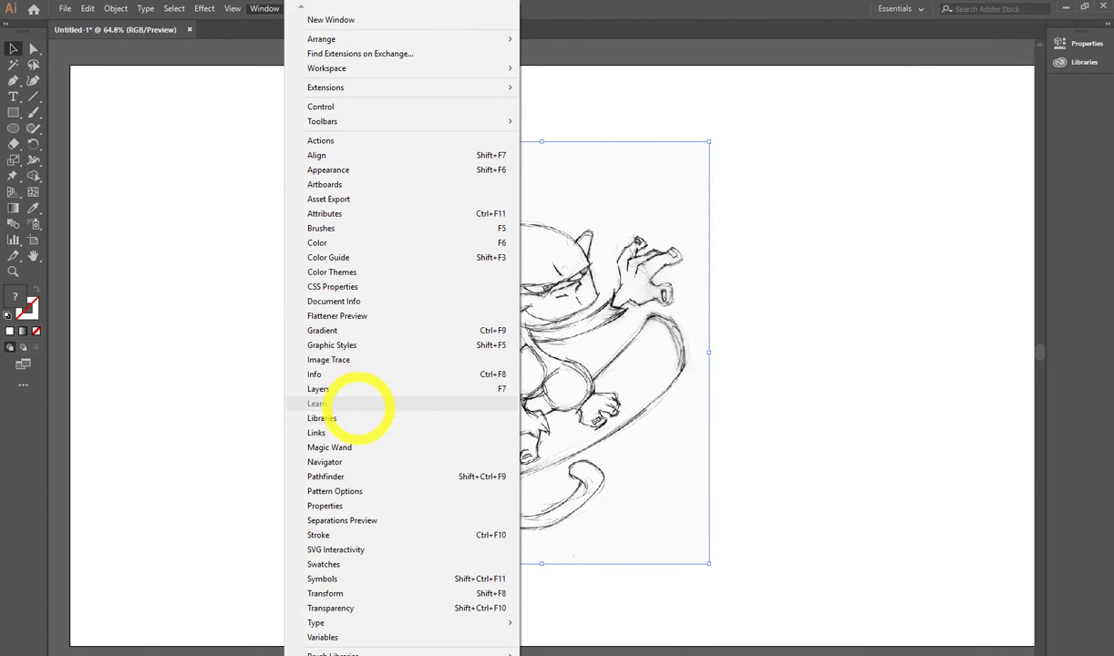
{"action": "left_click", "coordinate": [319, 390]}
{"action": "left_click_drag", "start_coordinate": [777, 38], "coordinate": [885, 55]}
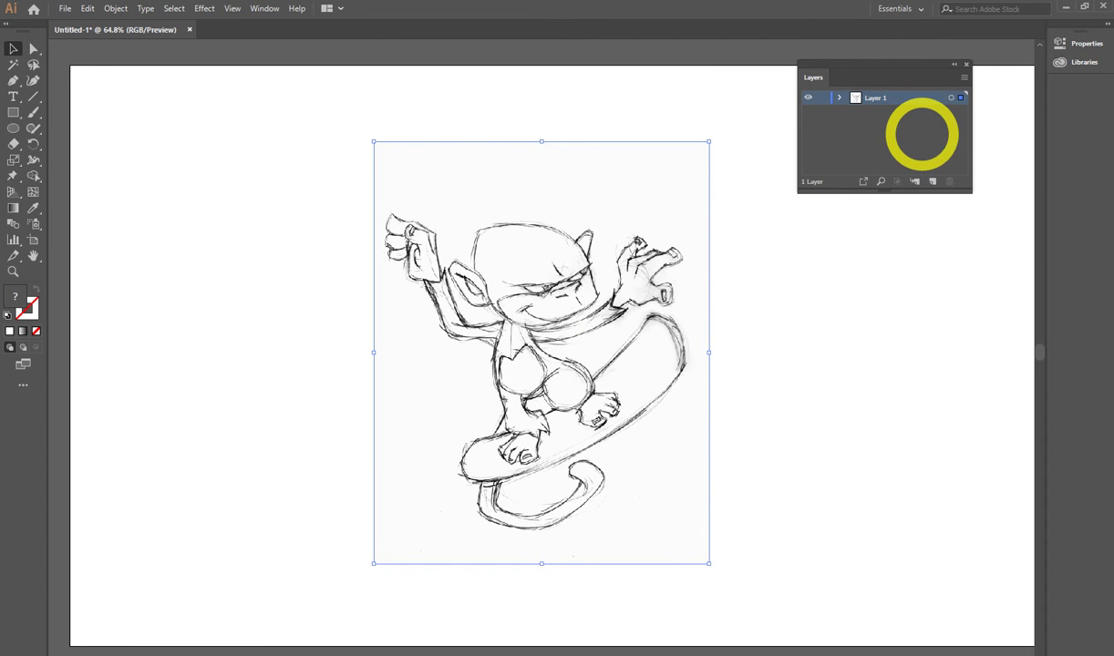
Step: Select the Layer 1 name in the Layers panel for editing
{"action": "double_click", "coordinate": [915, 98]}
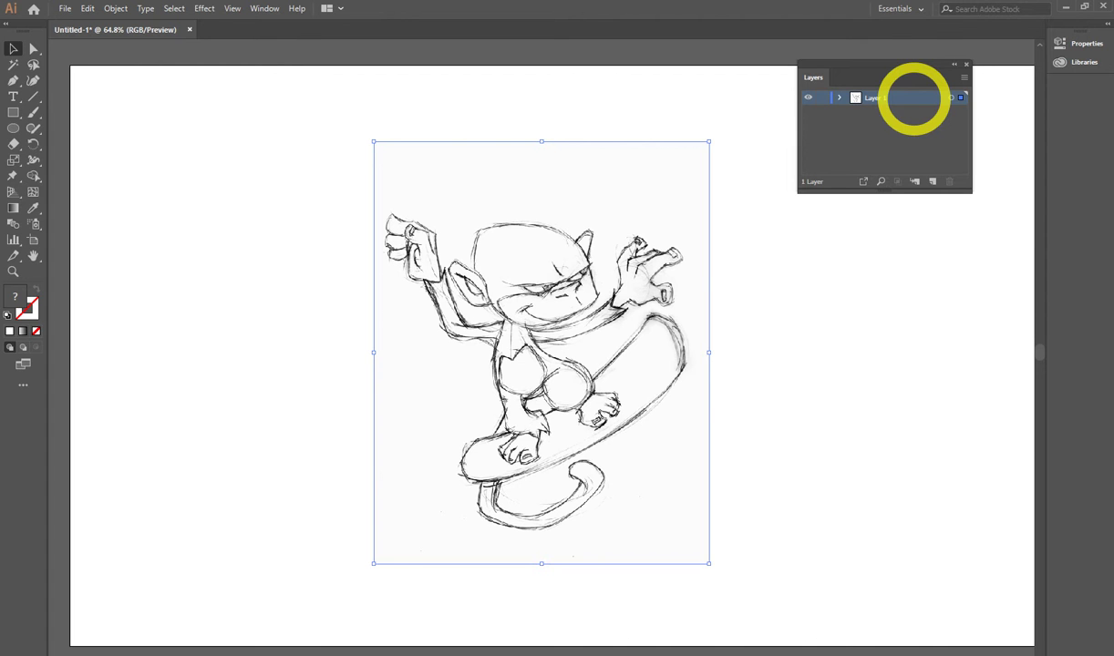
{"action": "left_click", "coordinate": [915, 97]}
{"action": "left_click", "coordinate": [915, 97]}
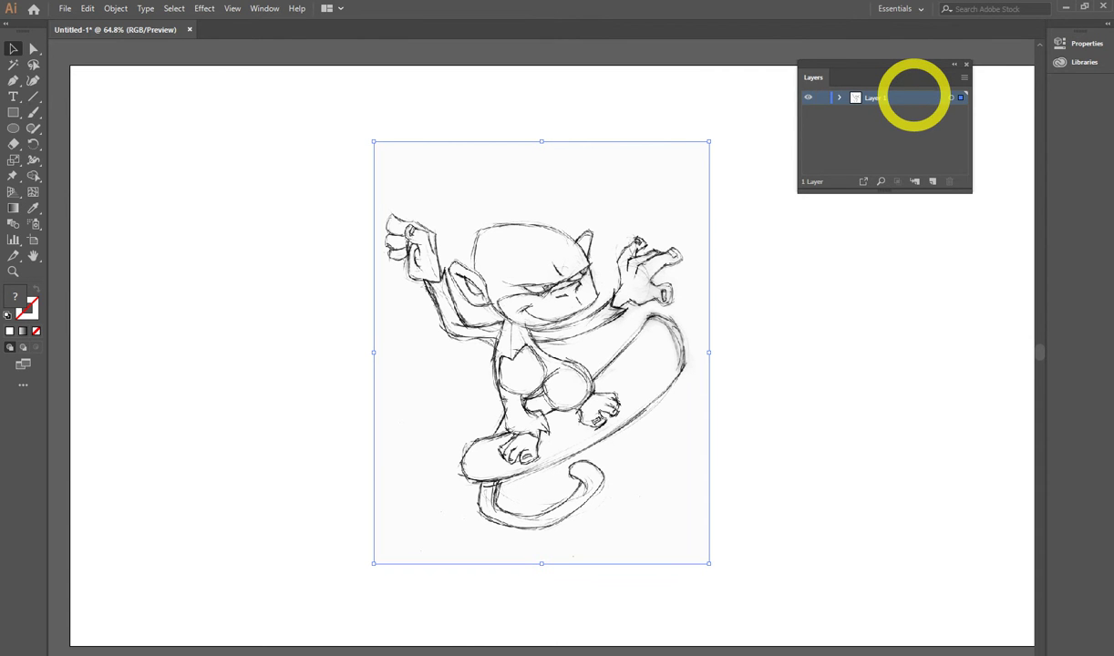
{"action": "double_click", "coordinate": [901, 95]}
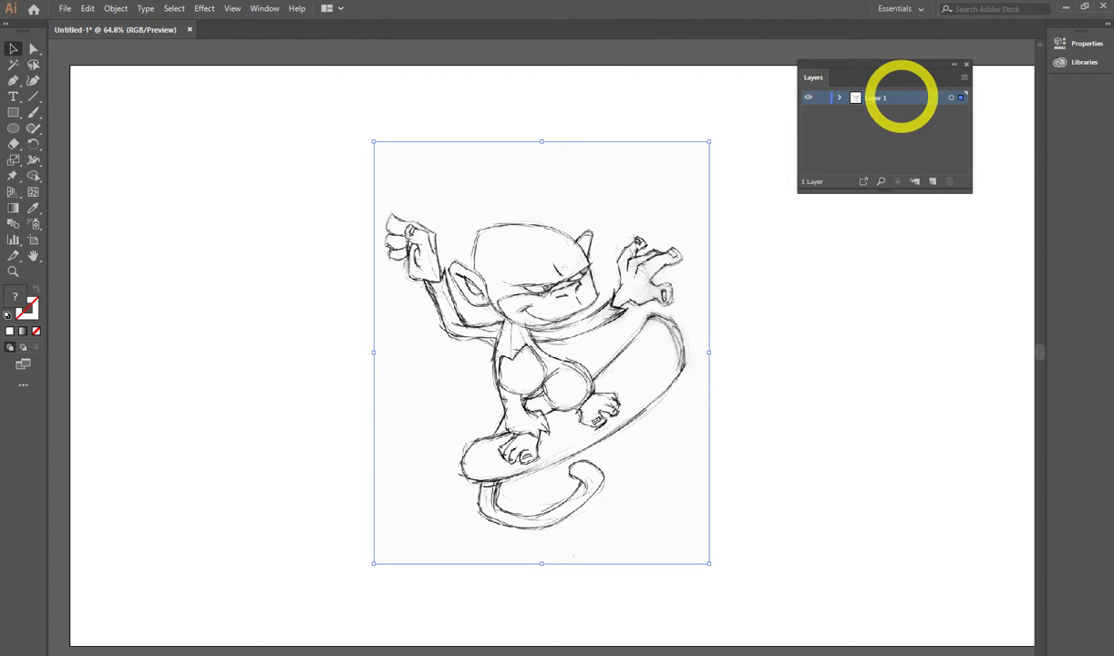
Step: Expand Layer 1 to confirm it holds the sketch image, collapse it, and show the Layers panel menu
{"action": "left_click", "coordinate": [840, 97]}
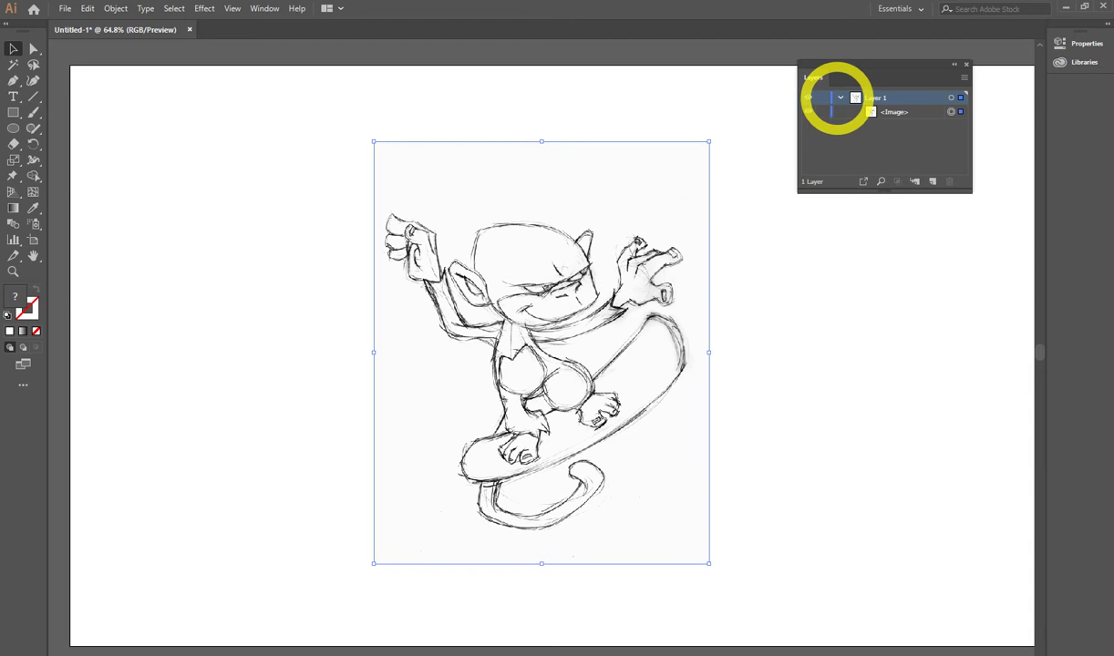
{"action": "left_click", "coordinate": [840, 98]}
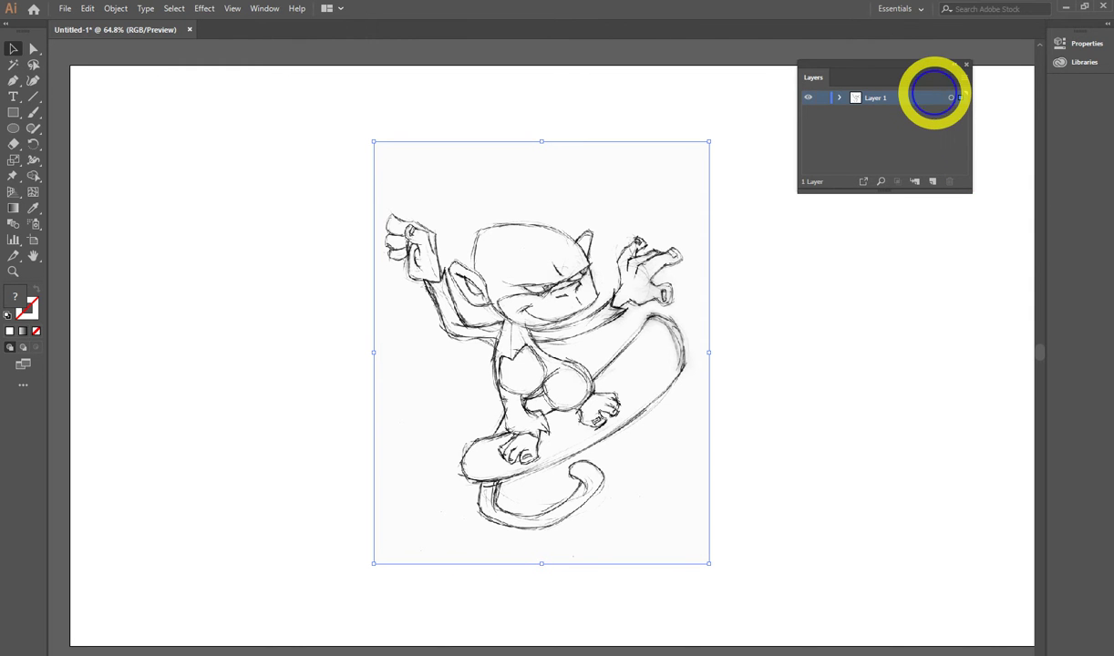
{"action": "left_click", "coordinate": [962, 77]}
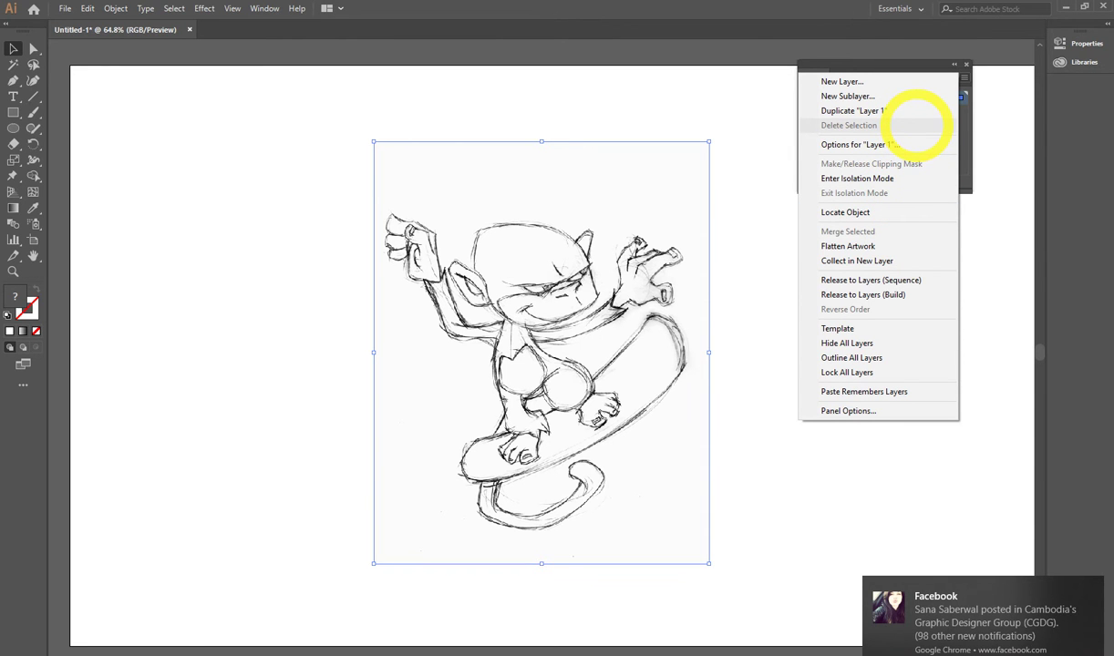
Step: Make Layer 1 a locked template, add Layer 2 above, and zoom to 200% on the head
{"action": "left_click", "coordinate": [877, 325]}
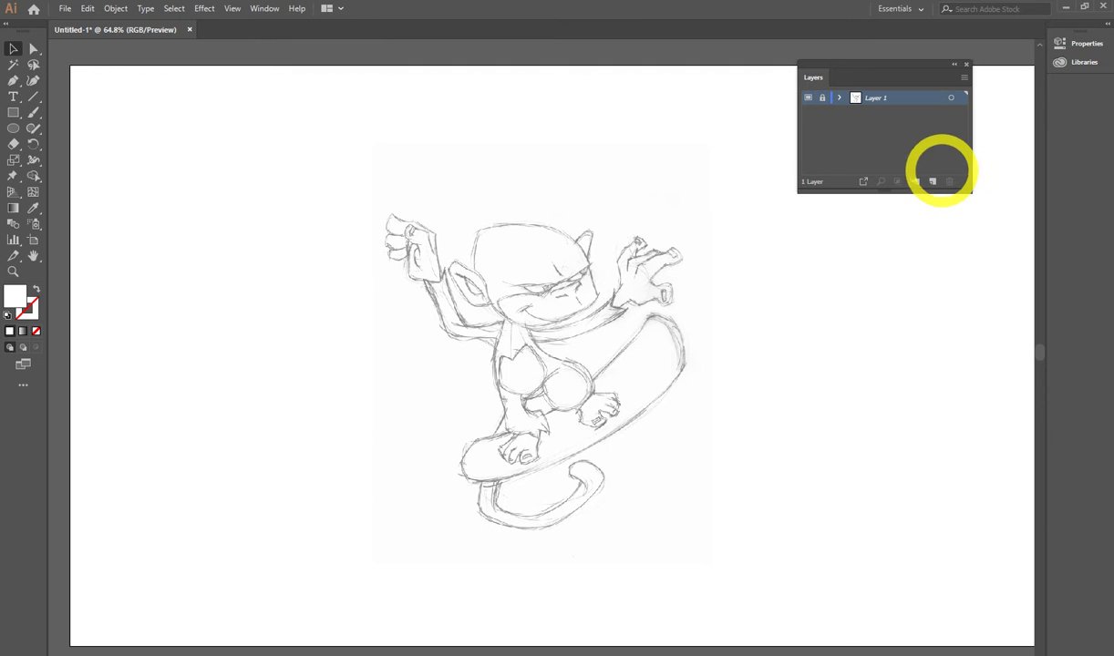
{"action": "left_click", "coordinate": [932, 181]}
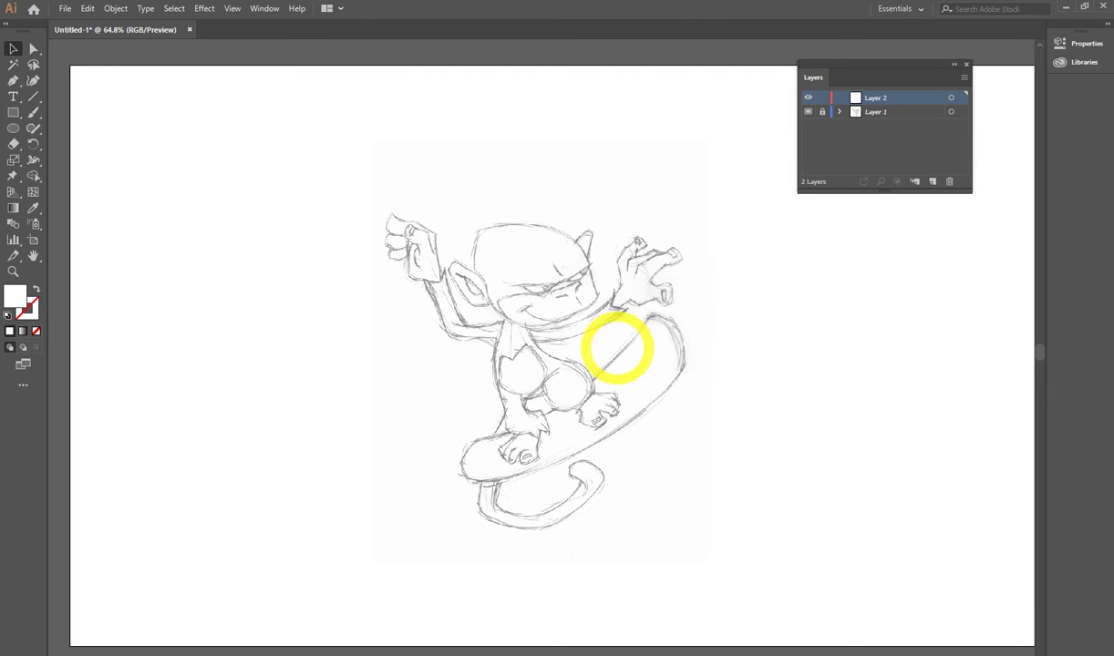
{"action": "key", "text": "z"}
{"action": "left_click", "coordinate": [531, 416]}
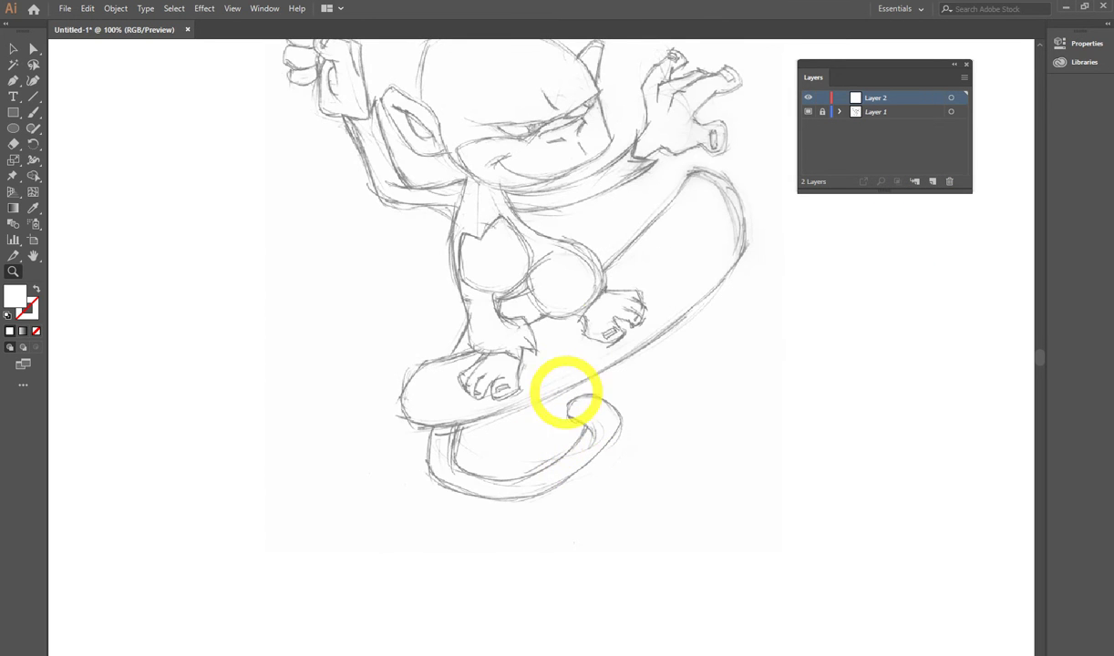
{"action": "left_click", "coordinate": [565, 394]}
{"action": "scroll", "coordinate": [584, 292], "scroll_direction": "up", "scroll_amount": 3}
{"action": "left_click_drag", "start_coordinate": [592, 374], "coordinate": [605, 395]}
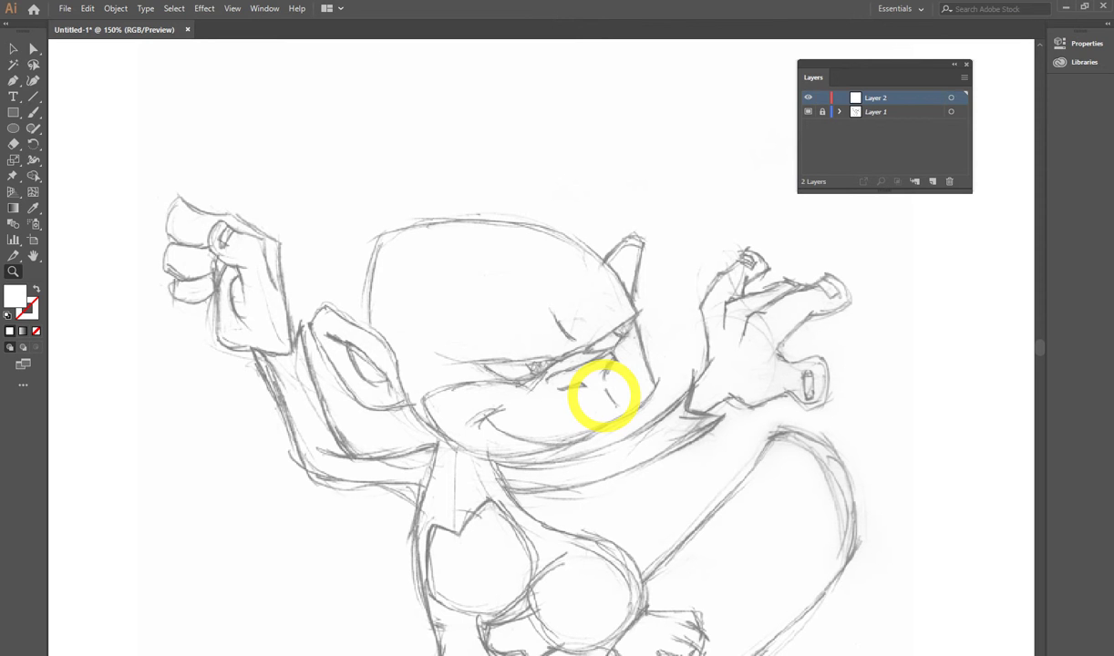
{"action": "left_click", "coordinate": [588, 373]}
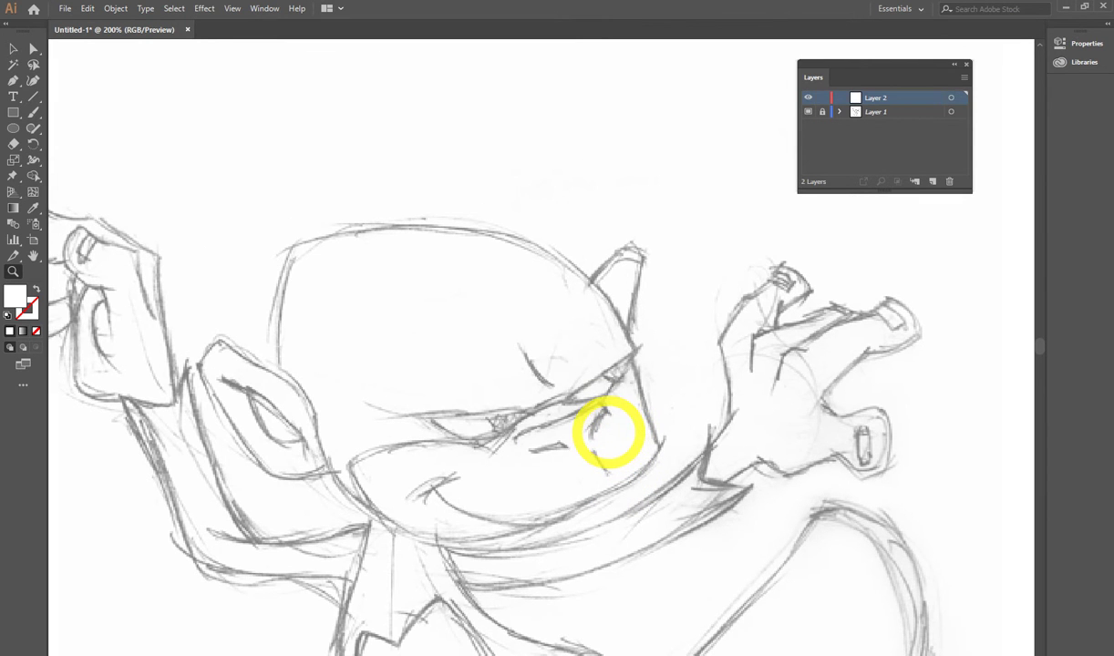
Step: Pen a straight line across the top of the head with a black stroke and no fill
{"action": "left_click", "coordinate": [12, 80]}
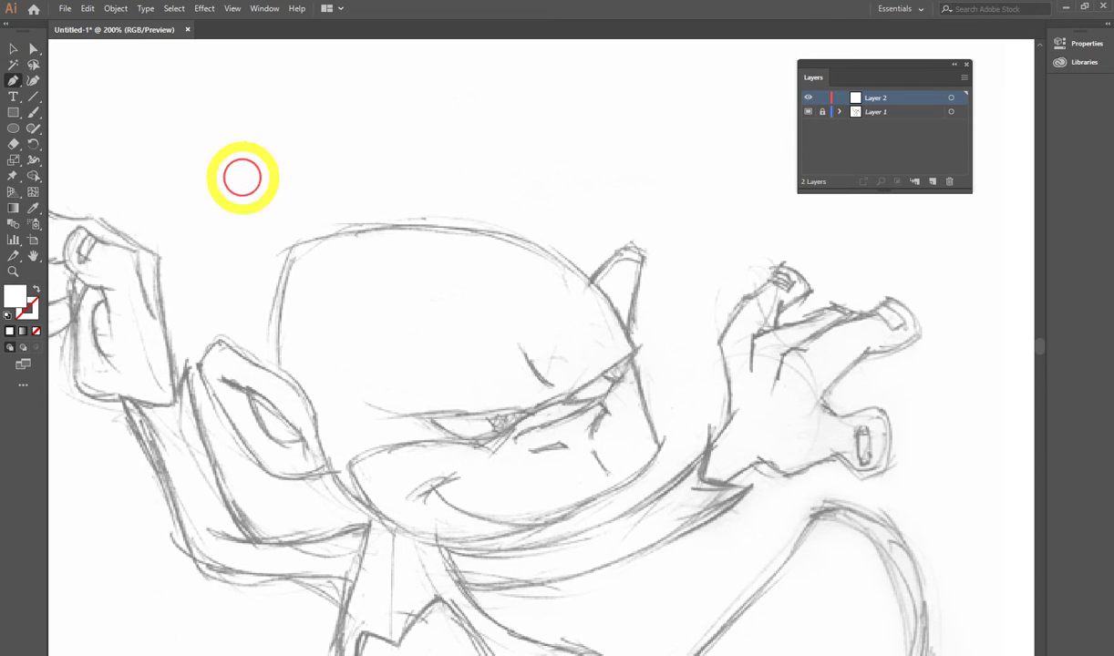
{"action": "left_click_drag", "start_coordinate": [417, 273], "coordinate": [413, 236]}
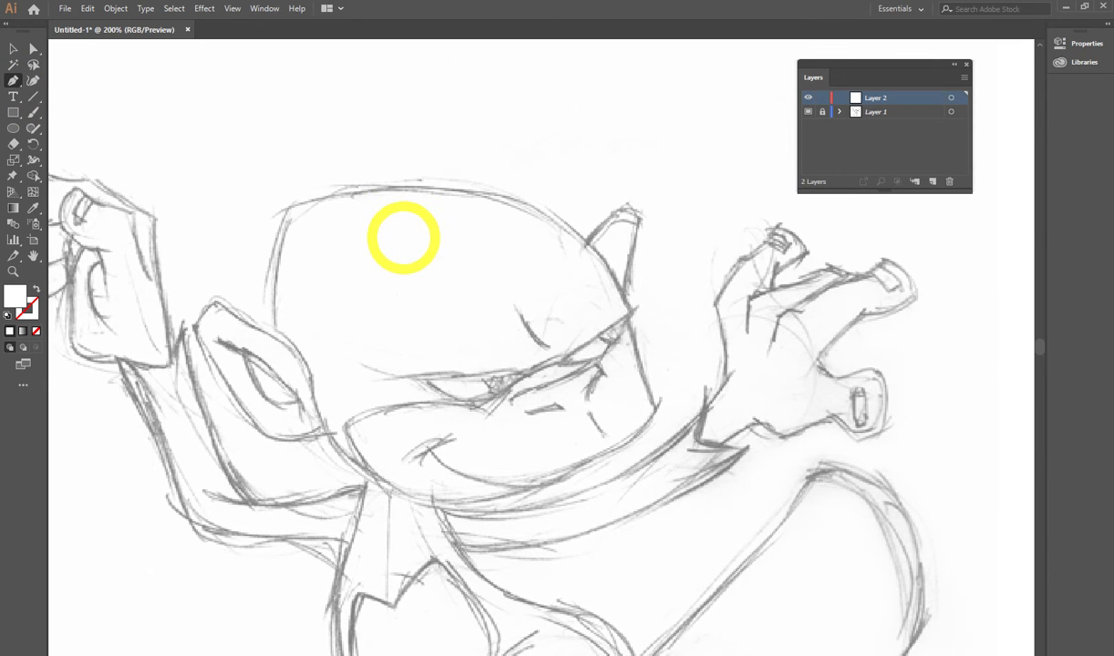
{"action": "left_click_drag", "start_coordinate": [278, 213], "coordinate": [301, 211]}
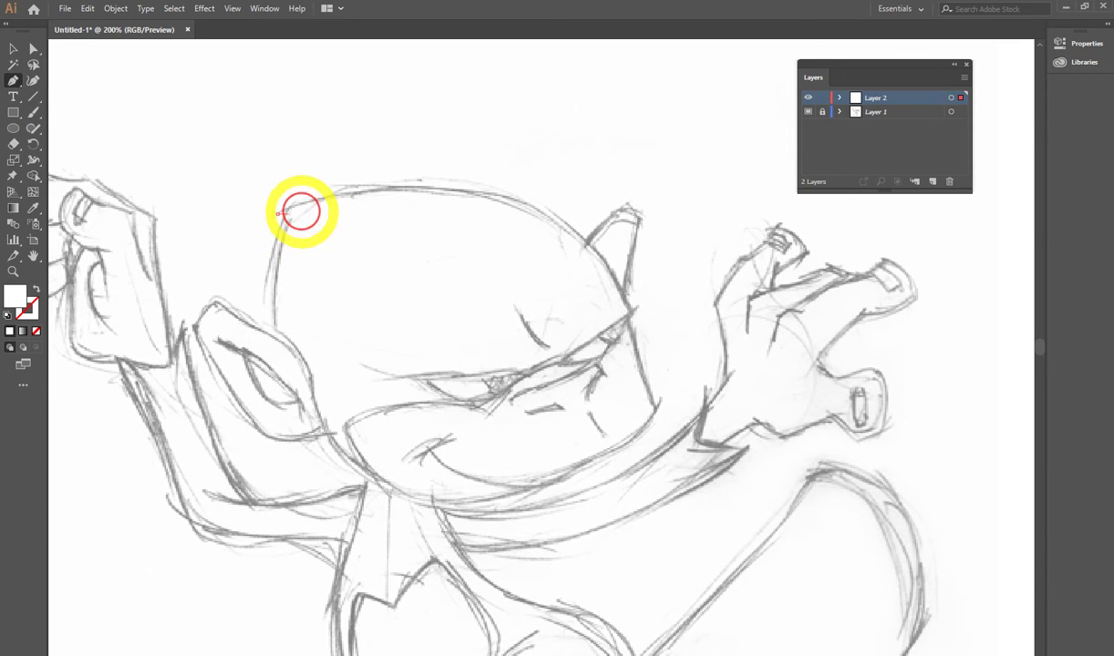
{"action": "left_click", "coordinate": [627, 310]}
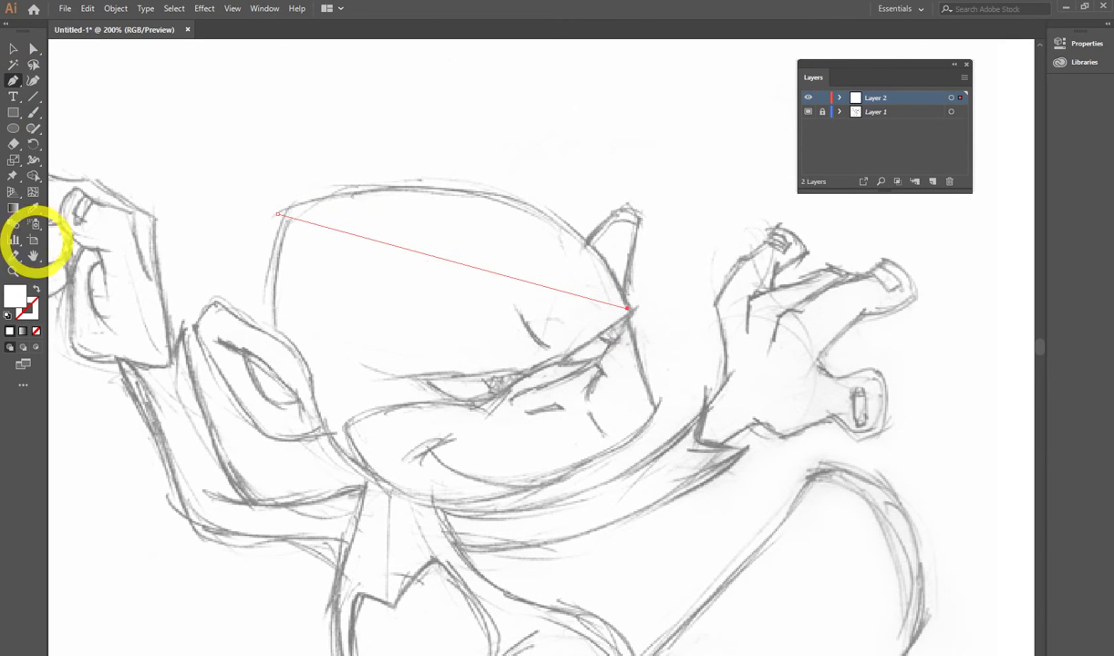
{"action": "left_click", "coordinate": [14, 308]}
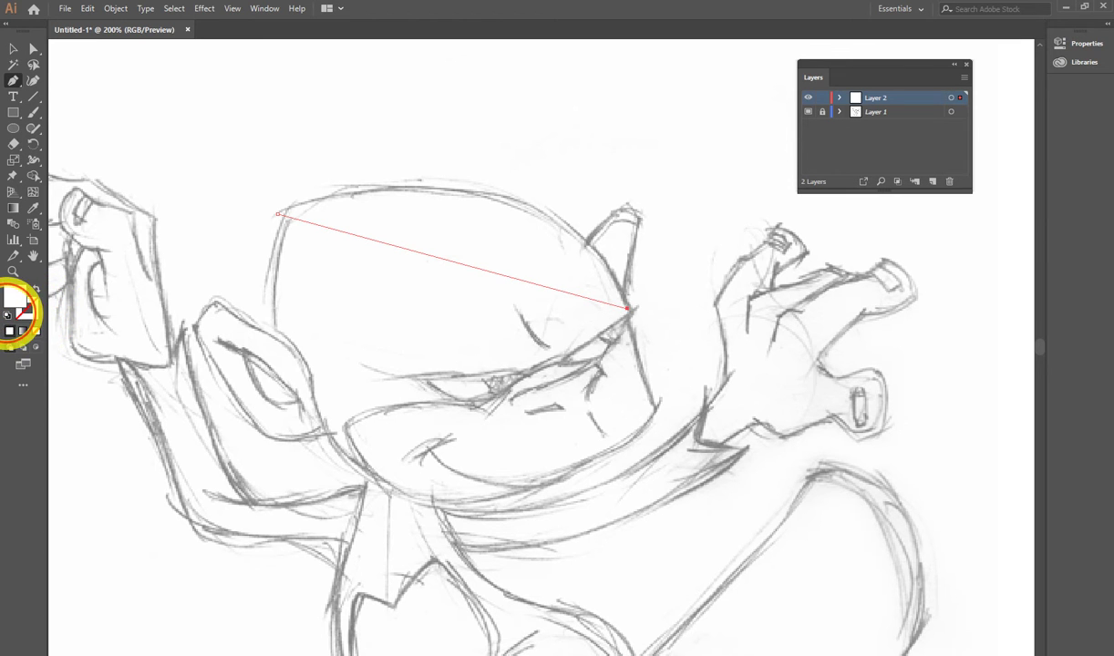
{"action": "left_click", "coordinate": [34, 315]}
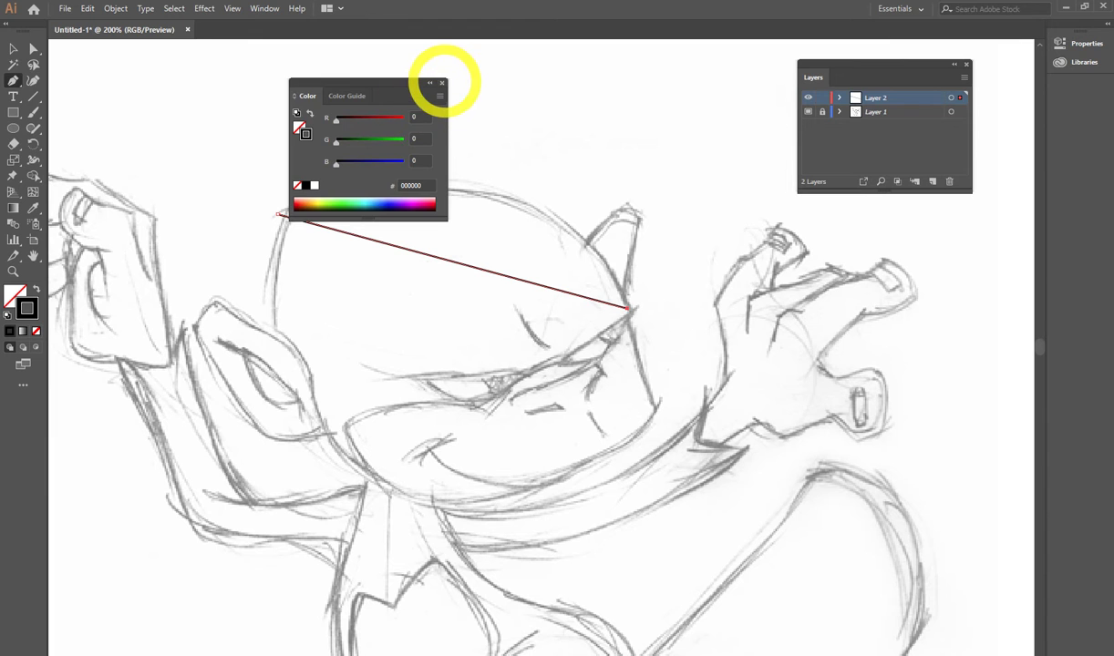
{"action": "left_click", "coordinate": [442, 83]}
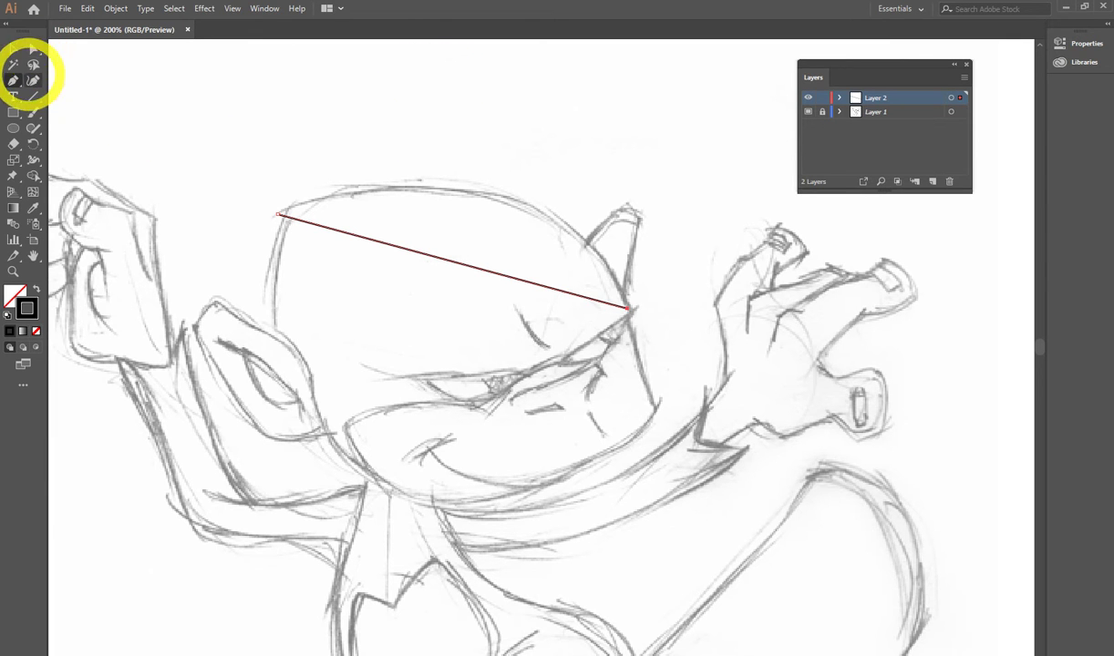
Step: Float the pen tools panel and curve the head line along the skull with the Anchor Point tool
{"action": "left_click_drag", "start_coordinate": [14, 81], "coordinate": [159, 98]}
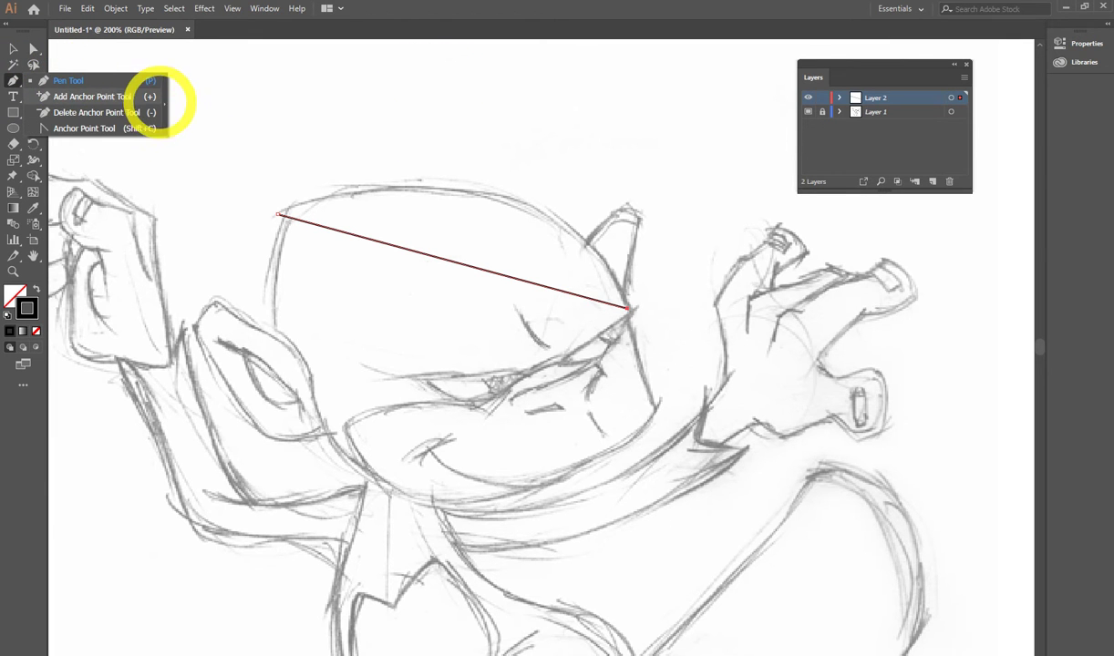
{"action": "left_click_drag", "start_coordinate": [62, 80], "coordinate": [136, 71]}
{"action": "left_click", "coordinate": [145, 87]}
{"action": "mouse_move", "coordinate": [409, 248]}
{"action": "left_mouse_down"}
{"action": "mouse_move", "coordinate": [437, 204]}
{"action": "mouse_move", "coordinate": [492, 191]}
{"action": "left_mouse_up"}
{"action": "left_click_drag", "start_coordinate": [505, 149], "coordinate": [432, 153]}
{"action": "left_click_drag", "start_coordinate": [591, 209], "coordinate": [592, 193]}
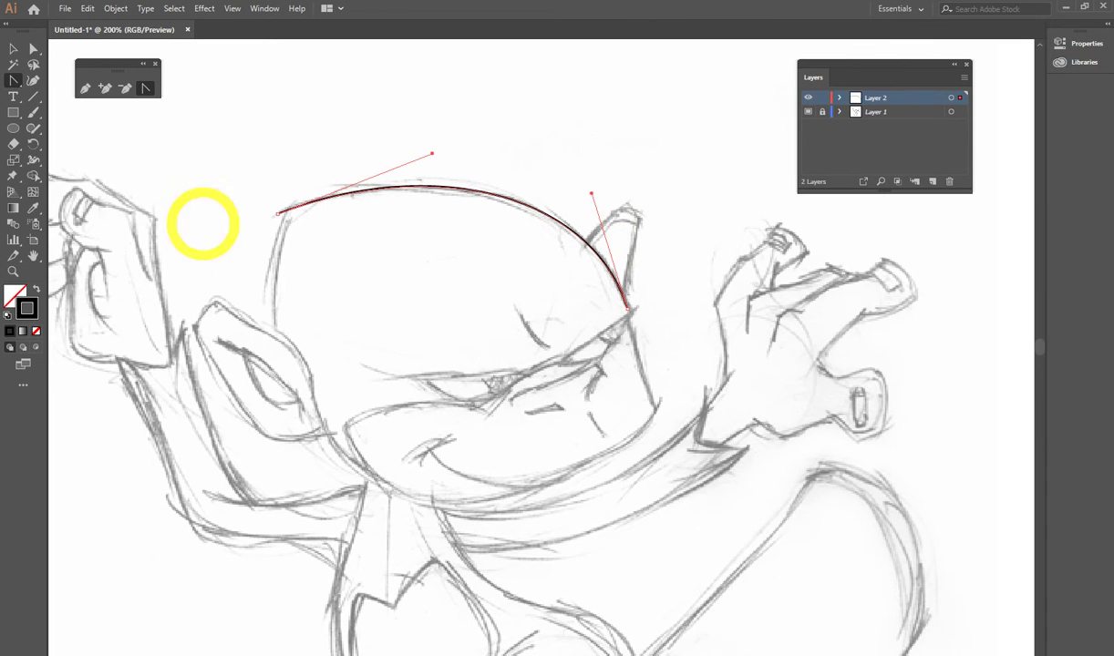
Step: Extend the path into a pointed ear and reshape its tip and right side
{"action": "left_click", "coordinate": [84, 88]}
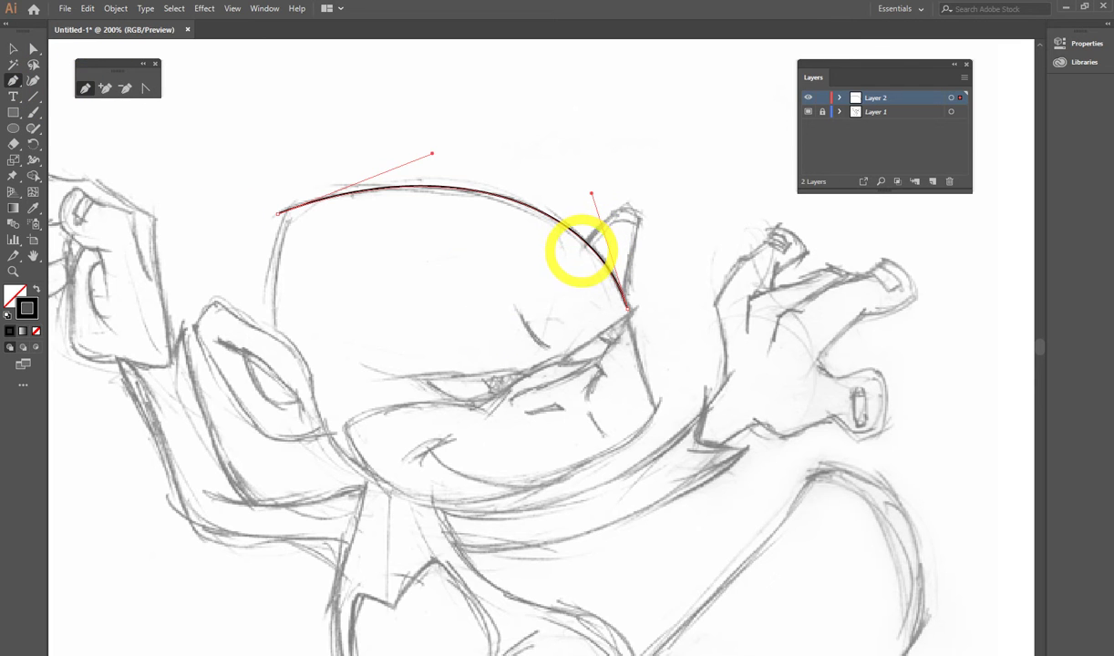
{"action": "mouse_move", "coordinate": [583, 245]}
{"action": "left_mouse_down"}
{"action": "mouse_move", "coordinate": [615, 216]}
{"action": "mouse_move", "coordinate": [628, 301]}
{"action": "left_mouse_up"}
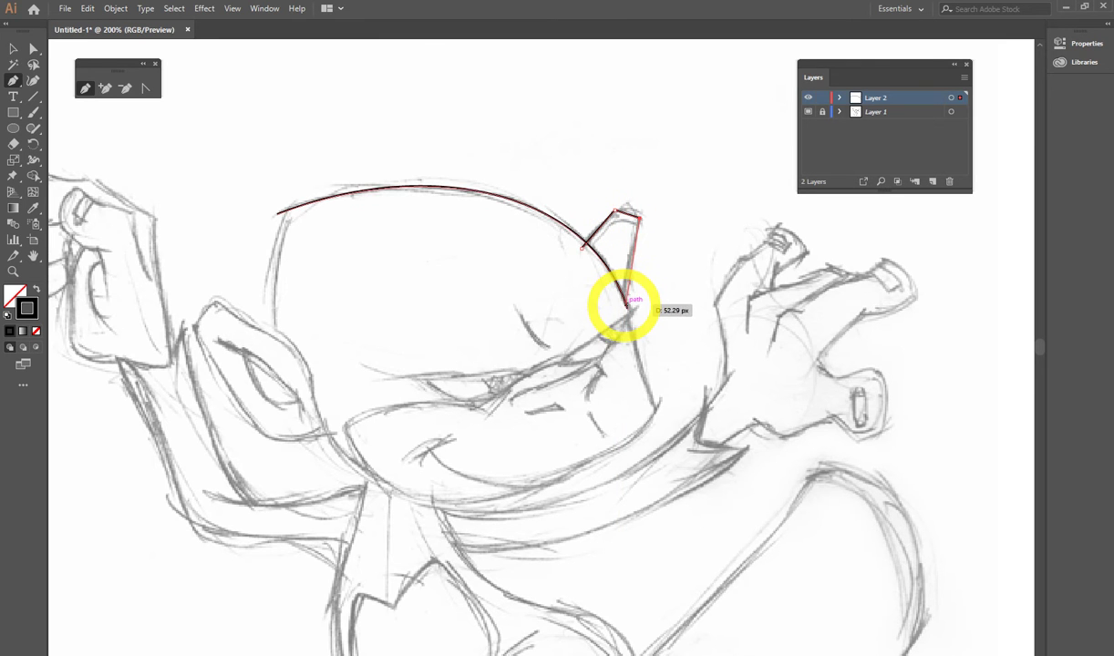
{"action": "left_click", "coordinate": [622, 308]}
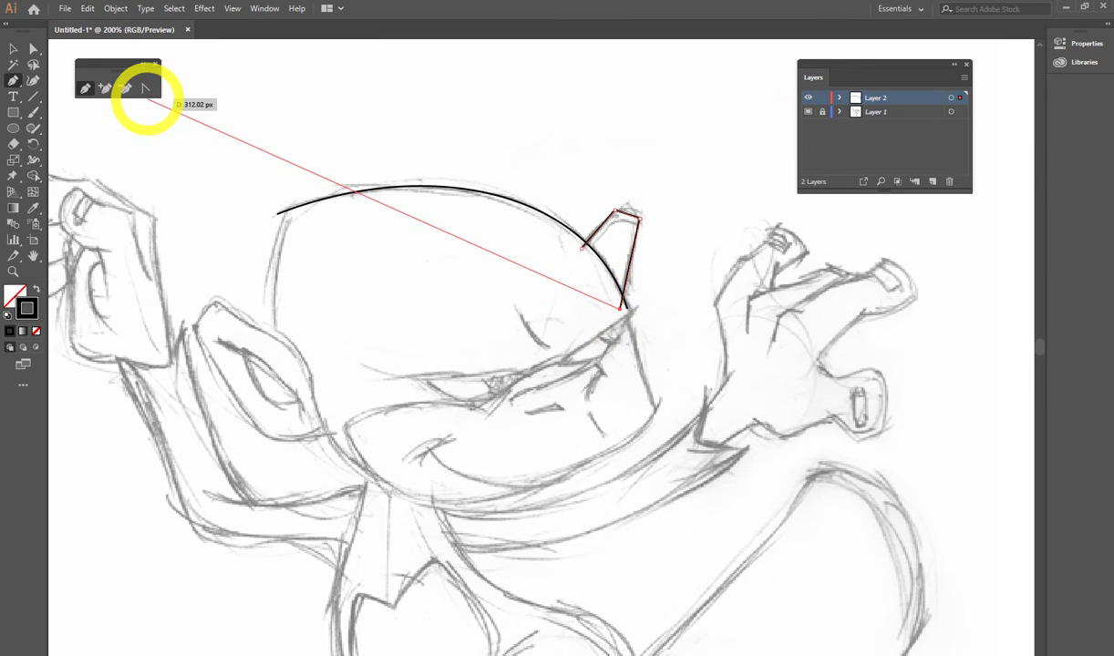
{"action": "left_click", "coordinate": [144, 88]}
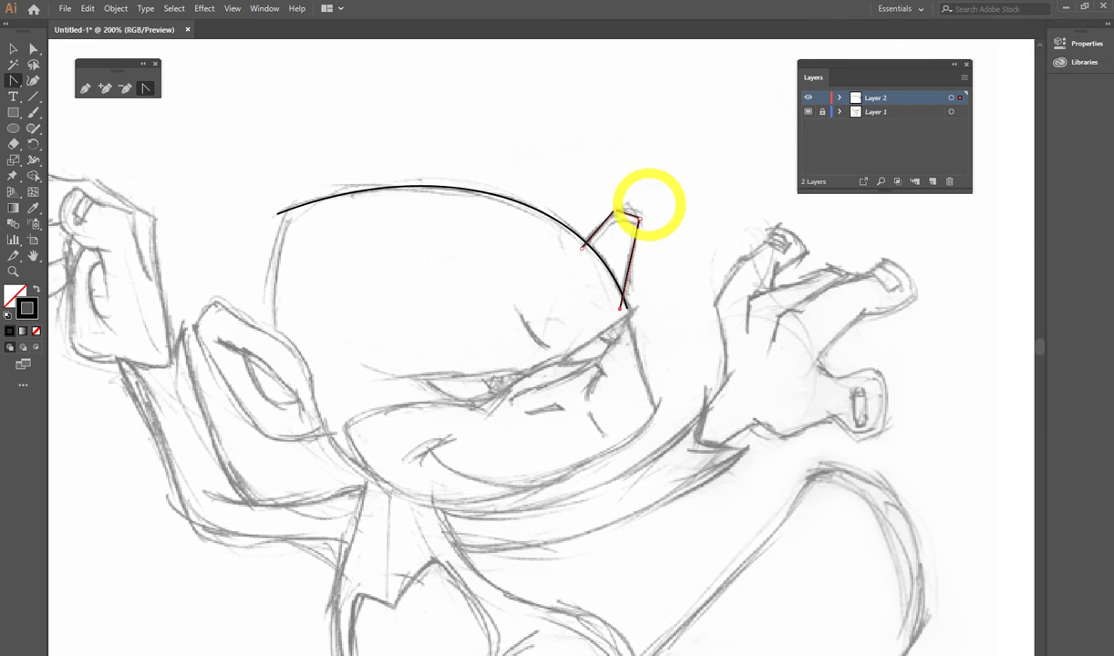
{"action": "mouse_move", "coordinate": [629, 217]}
{"action": "left_mouse_down"}
{"action": "mouse_move", "coordinate": [628, 204]}
{"action": "mouse_move", "coordinate": [634, 246]}
{"action": "mouse_move", "coordinate": [686, 278]}
{"action": "left_mouse_up"}
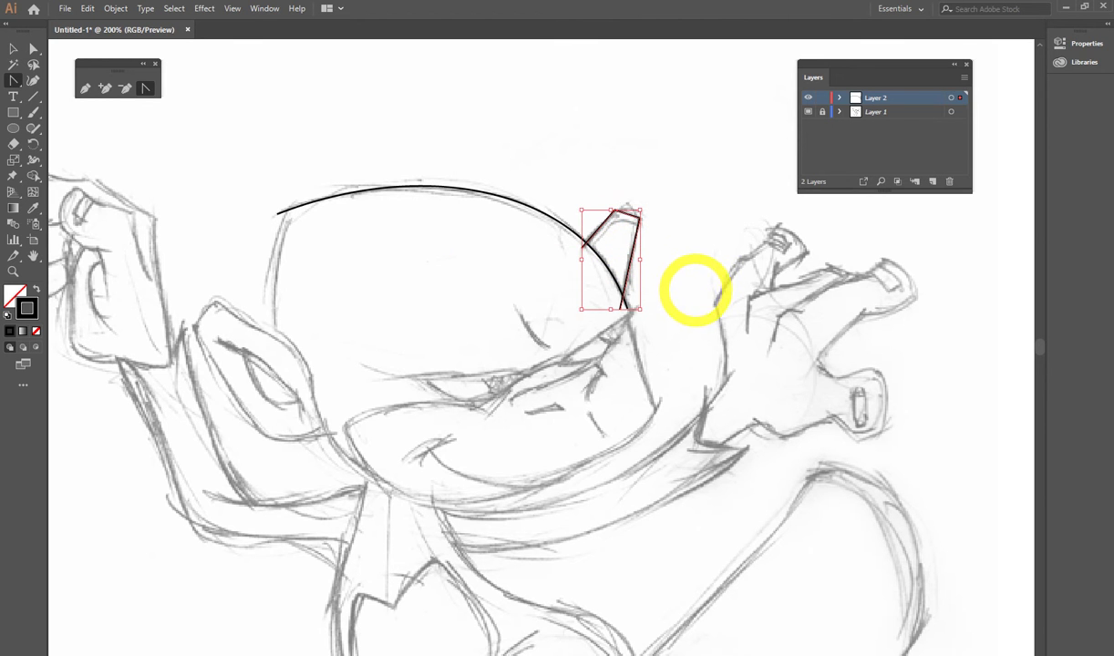
{"action": "key", "text": "ctrl+z"}
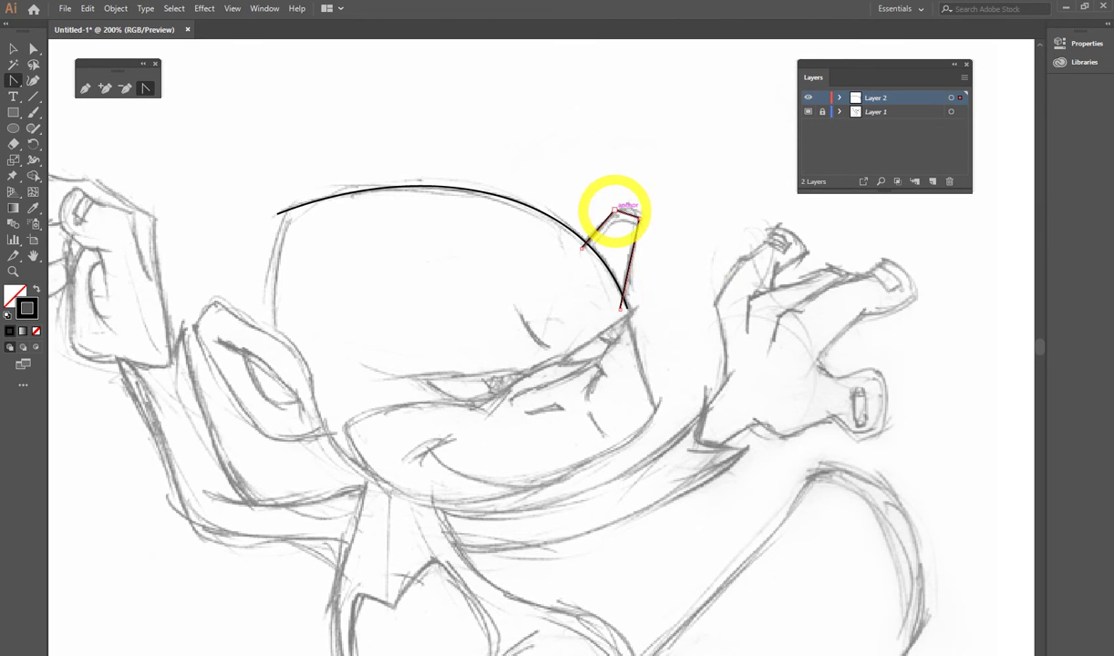
{"action": "left_click_drag", "start_coordinate": [626, 207], "coordinate": [628, 202]}
{"action": "left_click_drag", "start_coordinate": [642, 254], "coordinate": [641, 255]}
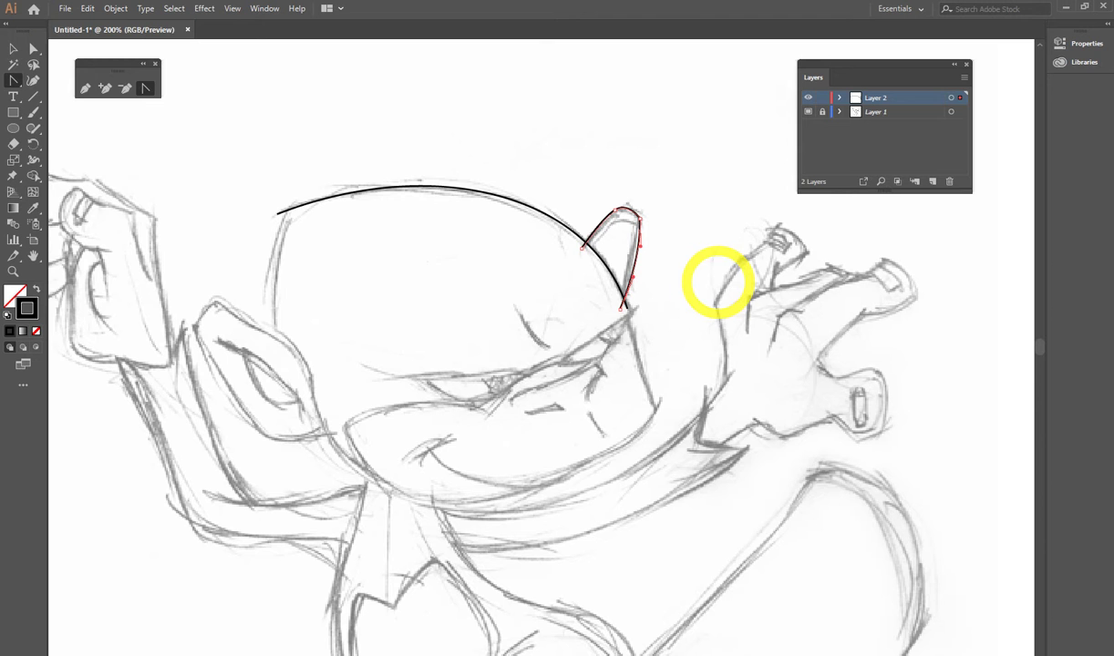
Step: Outline the left side of the head and bend it into a curve matching the sketch
{"action": "left_click_drag", "start_coordinate": [261, 291], "coordinate": [321, 269]}
{"action": "left_click", "coordinate": [85, 88]}
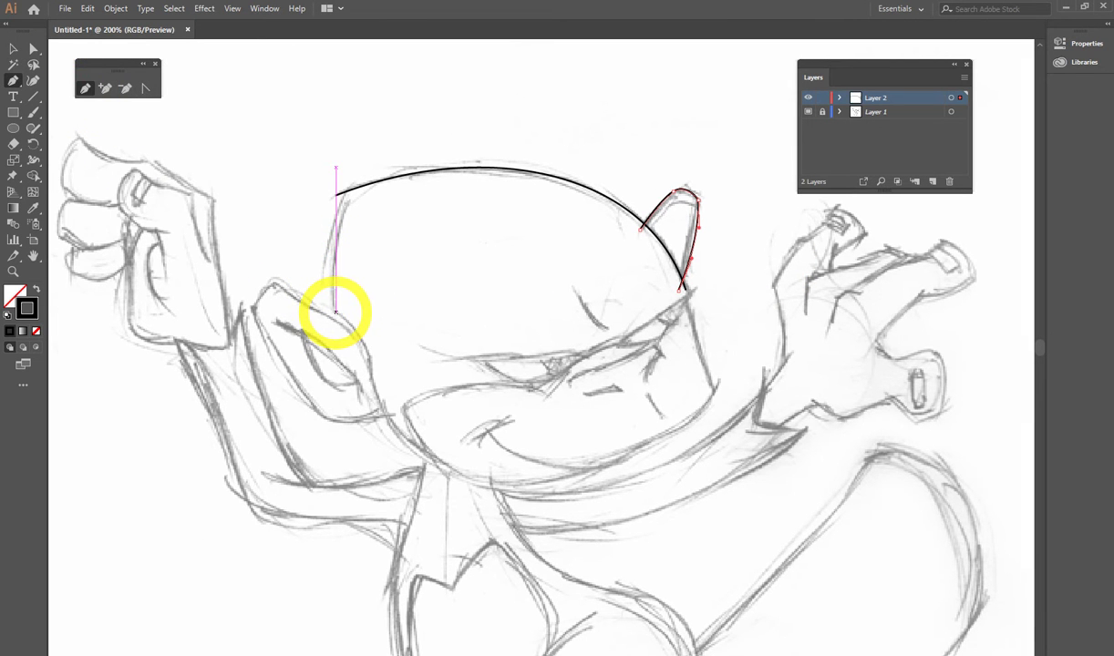
{"action": "left_click", "coordinate": [335, 311]}
{"action": "left_click_drag", "start_coordinate": [352, 173], "coordinate": [328, 183]}
{"action": "key", "text": "shift+c"}
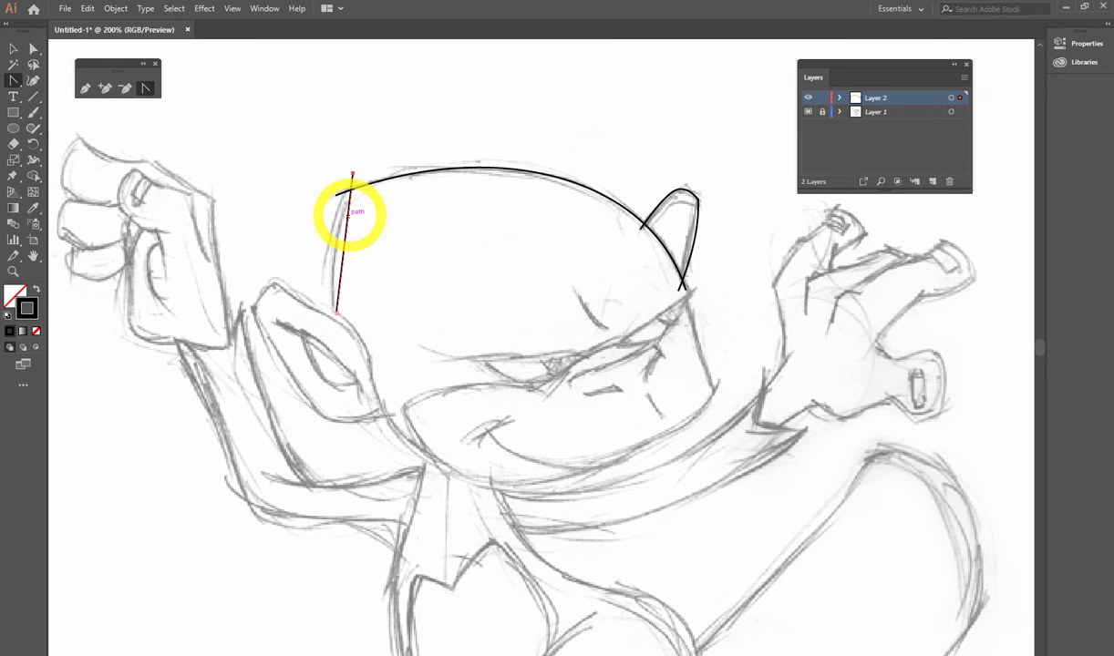
{"action": "left_click_drag", "start_coordinate": [347, 235], "coordinate": [338, 239]}
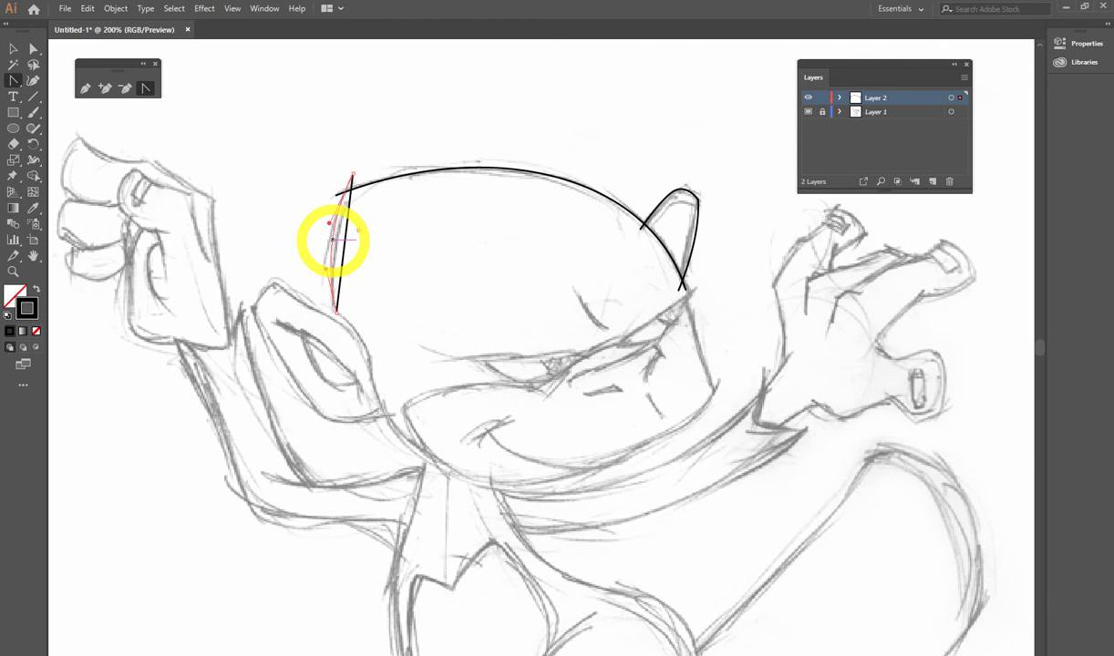
{"action": "left_click_drag", "start_coordinate": [333, 239], "coordinate": [334, 239]}
{"action": "mouse_move", "coordinate": [542, 286]}
{"action": "left_mouse_down"}
{"action": "mouse_move", "coordinate": [519, 213]}
{"action": "mouse_move", "coordinate": [498, 228]}
{"action": "mouse_move", "coordinate": [479, 225]}
{"action": "mouse_move", "coordinate": [481, 235]}
{"action": "left_mouse_up"}
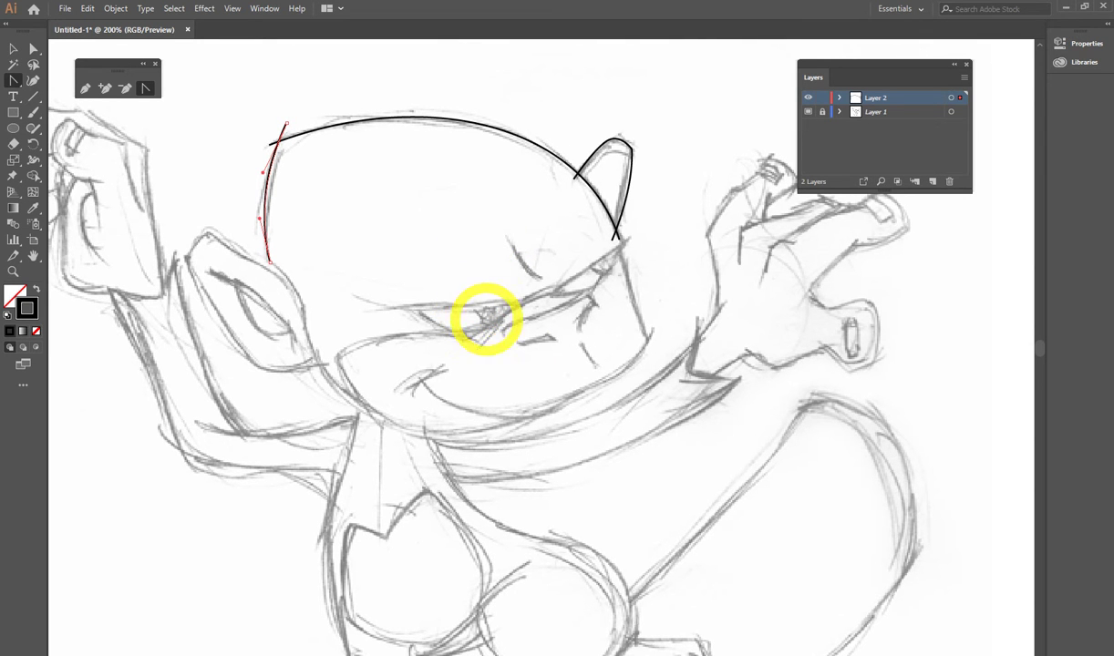
Step: Place the right eye's inner, upper outer and lower corner points
{"action": "left_click_drag", "start_coordinate": [530, 397], "coordinate": [517, 365]}
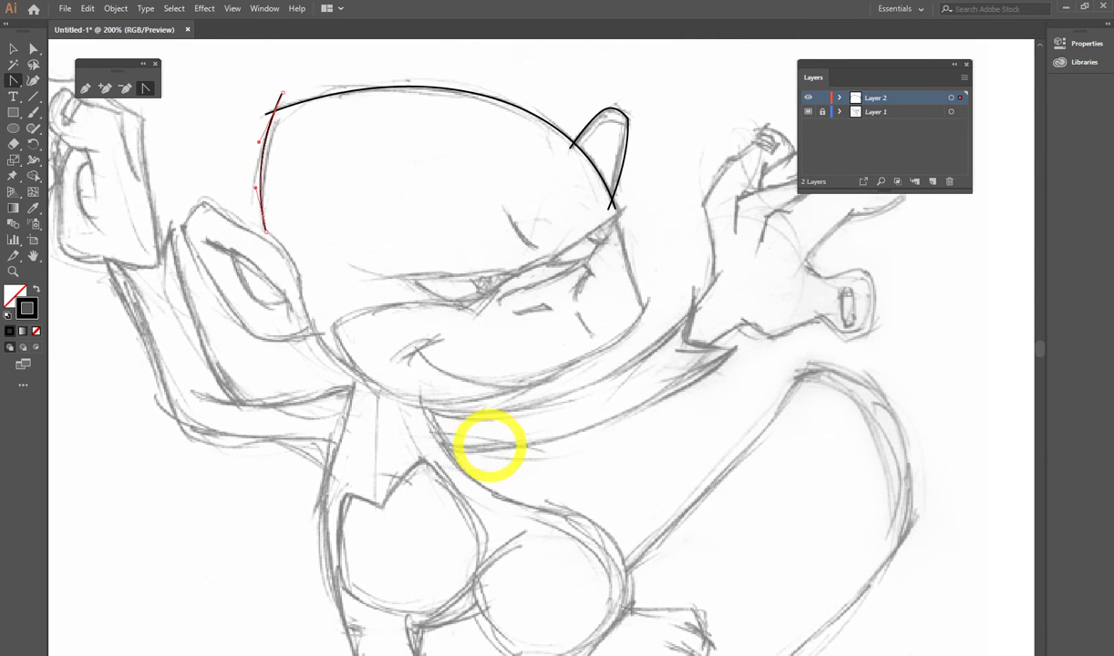
{"action": "left_click", "coordinate": [84, 88]}
{"action": "left_click_drag", "start_coordinate": [428, 223], "coordinate": [445, 240]}
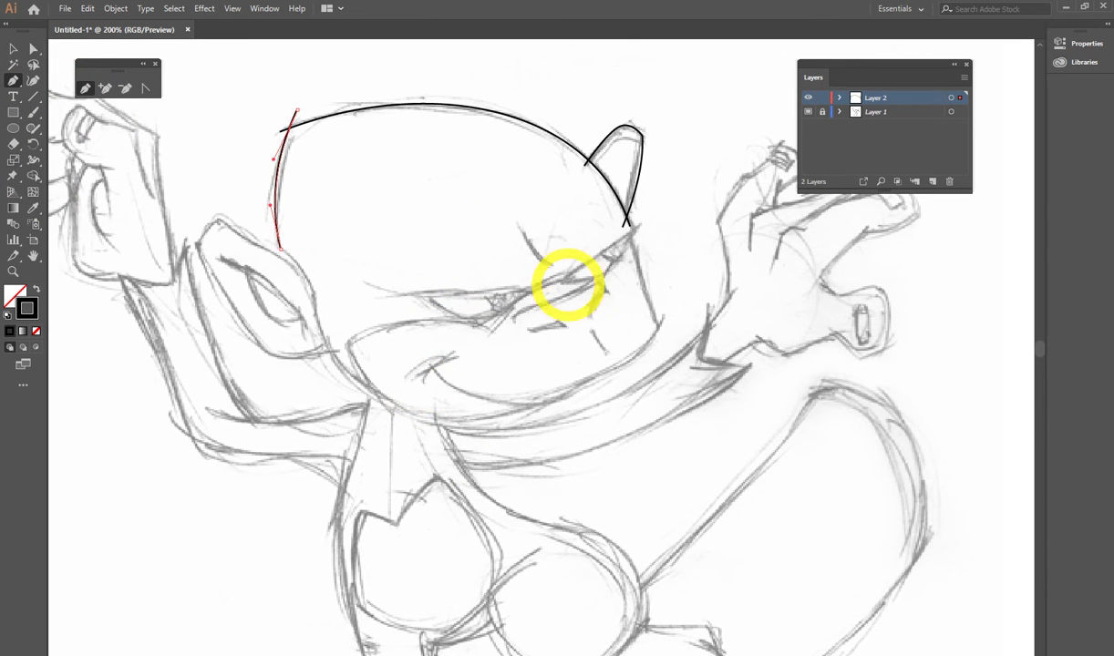
{"action": "left_click", "coordinate": [558, 281]}
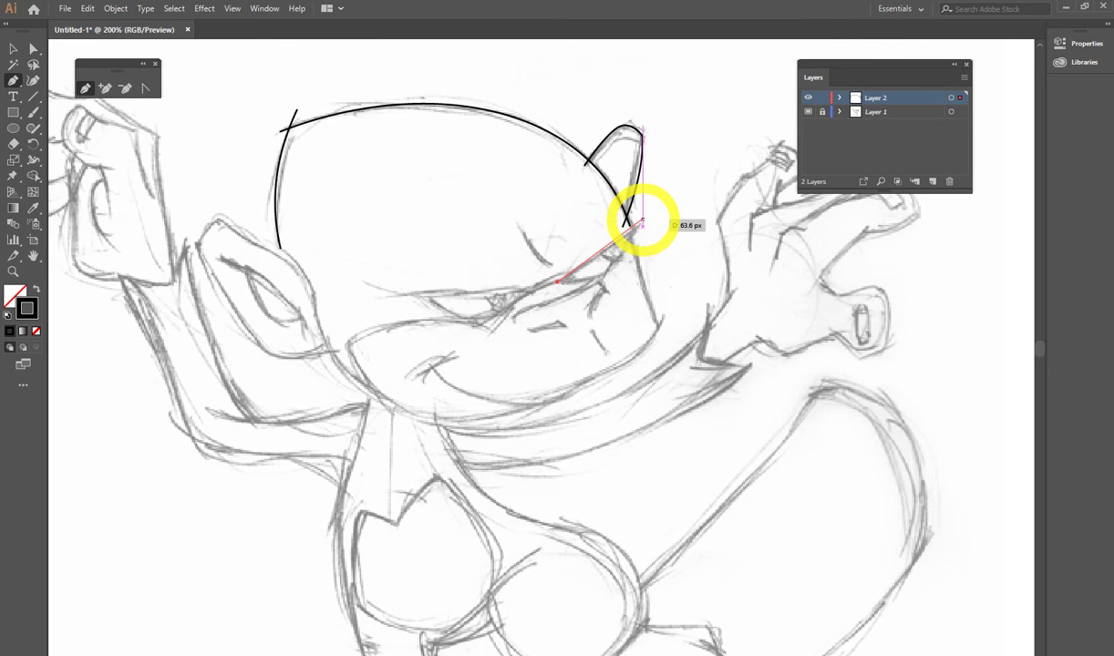
{"action": "left_click", "coordinate": [646, 220]}
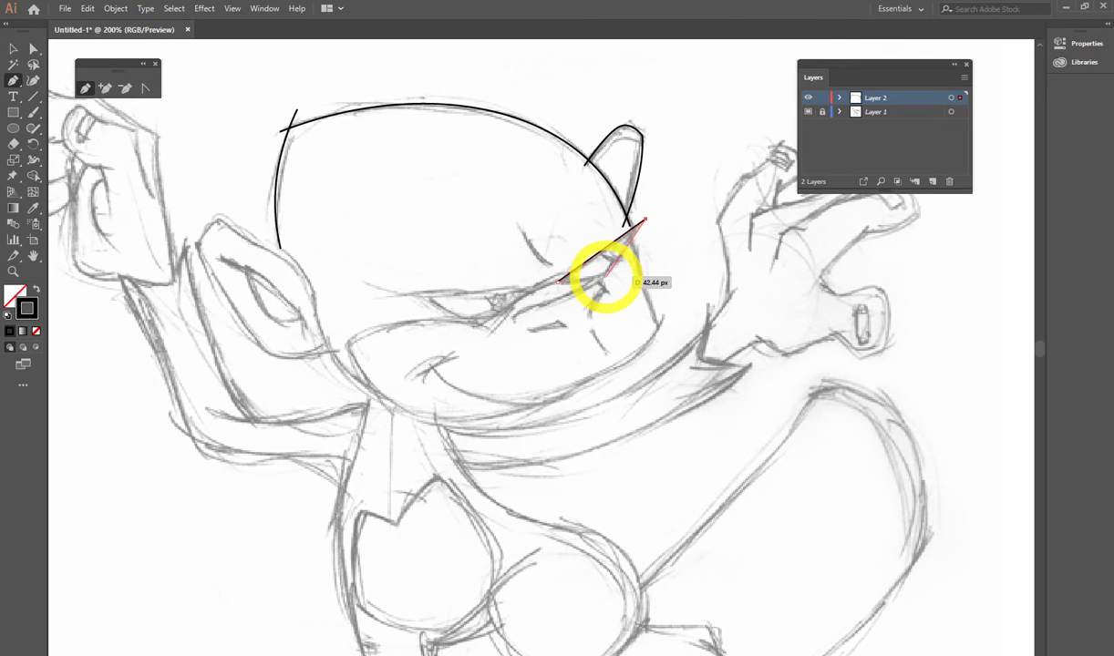
{"action": "left_click", "coordinate": [602, 277]}
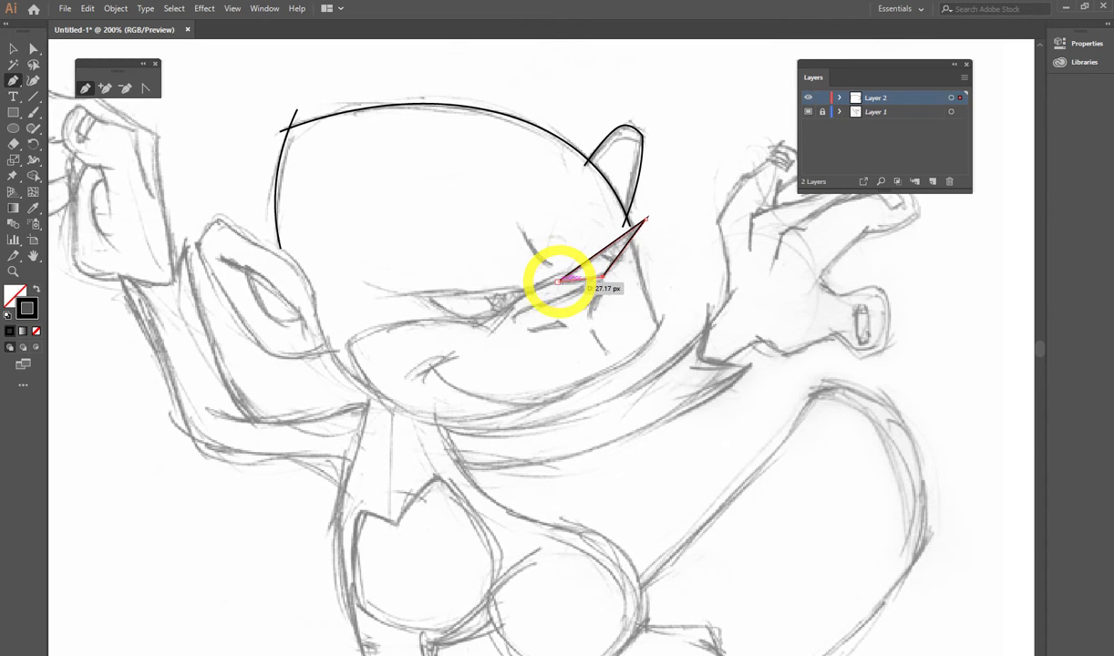
Step: Close the right eye outline and add a curved inner detail stroke
{"action": "left_click", "coordinate": [558, 280]}
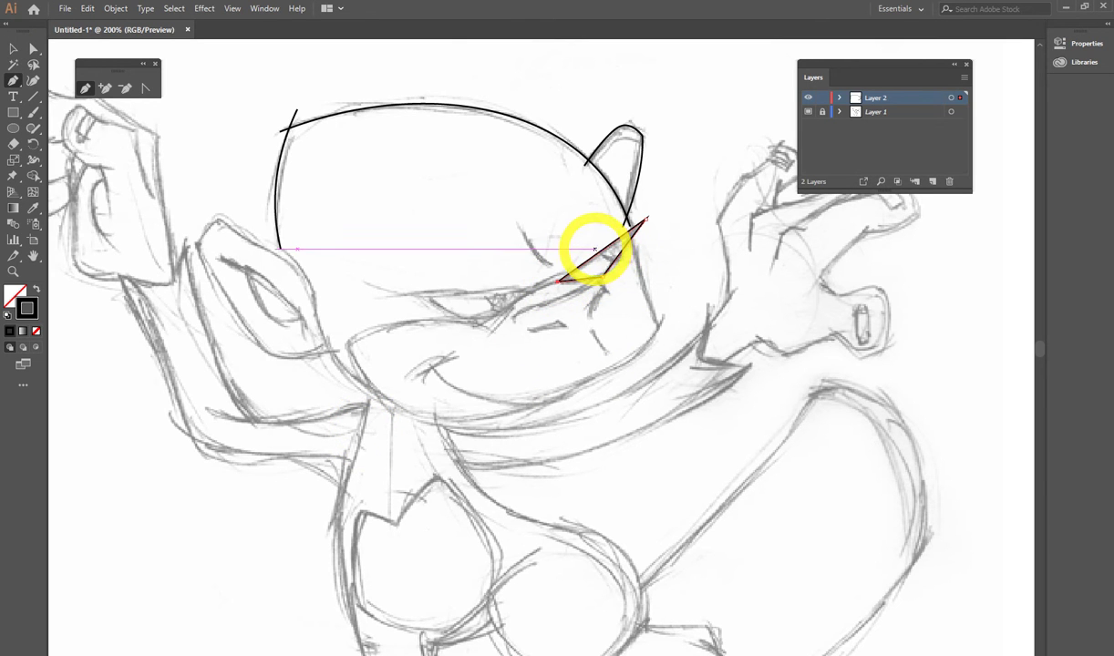
{"action": "left_click", "coordinate": [594, 249]}
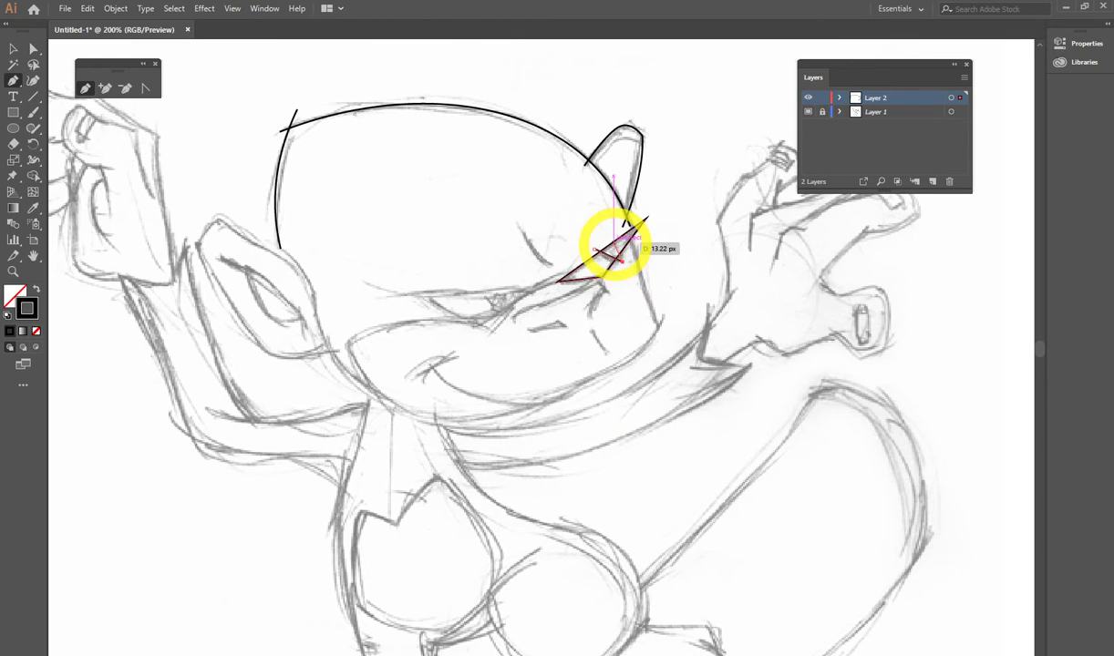
{"action": "left_click", "coordinate": [615, 240]}
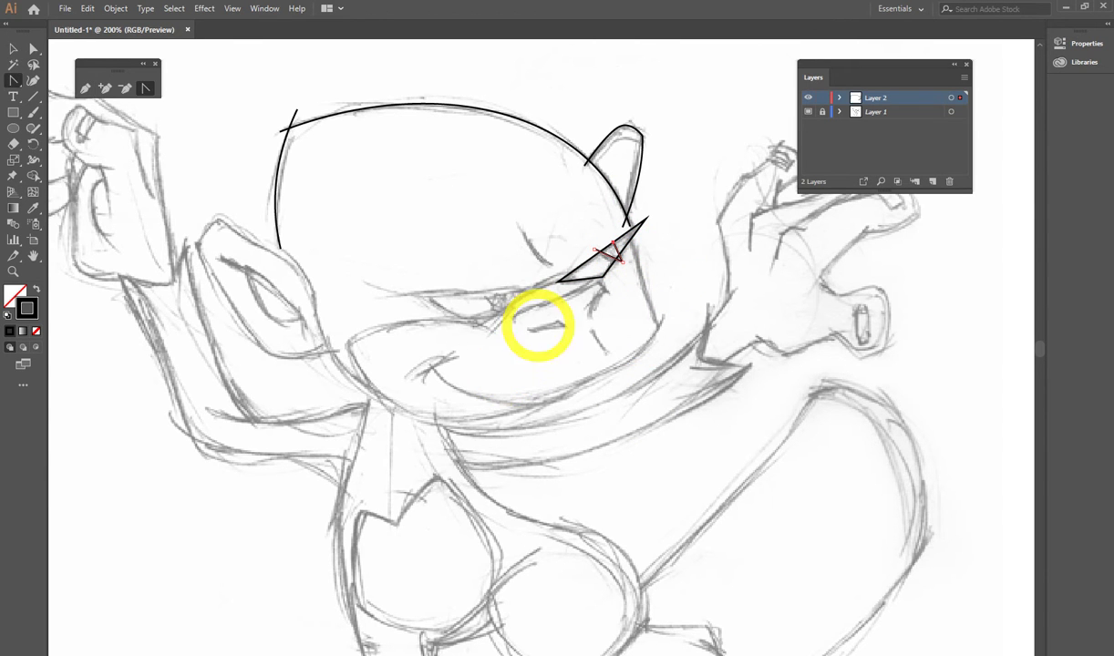
{"action": "key", "text": "shift+c"}
{"action": "left_click", "coordinate": [605, 259]}
{"action": "mouse_move", "coordinate": [605, 259]}
{"action": "left_mouse_down"}
{"action": "mouse_move", "coordinate": [608, 343]}
{"action": "mouse_move", "coordinate": [593, 341]}
{"action": "mouse_move", "coordinate": [547, 261]}
{"action": "left_mouse_up"}
Step: Trace a short curved brow line above the right eye
{"action": "key", "text": "p"}
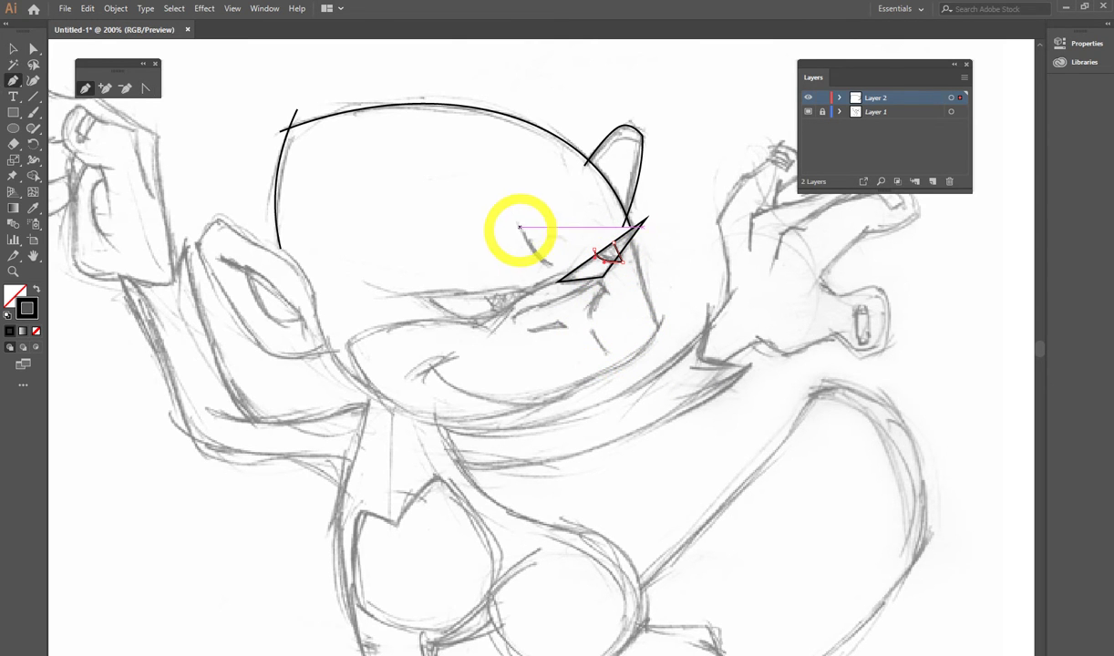
{"action": "left_click_drag", "start_coordinate": [517, 220], "coordinate": [554, 267]}
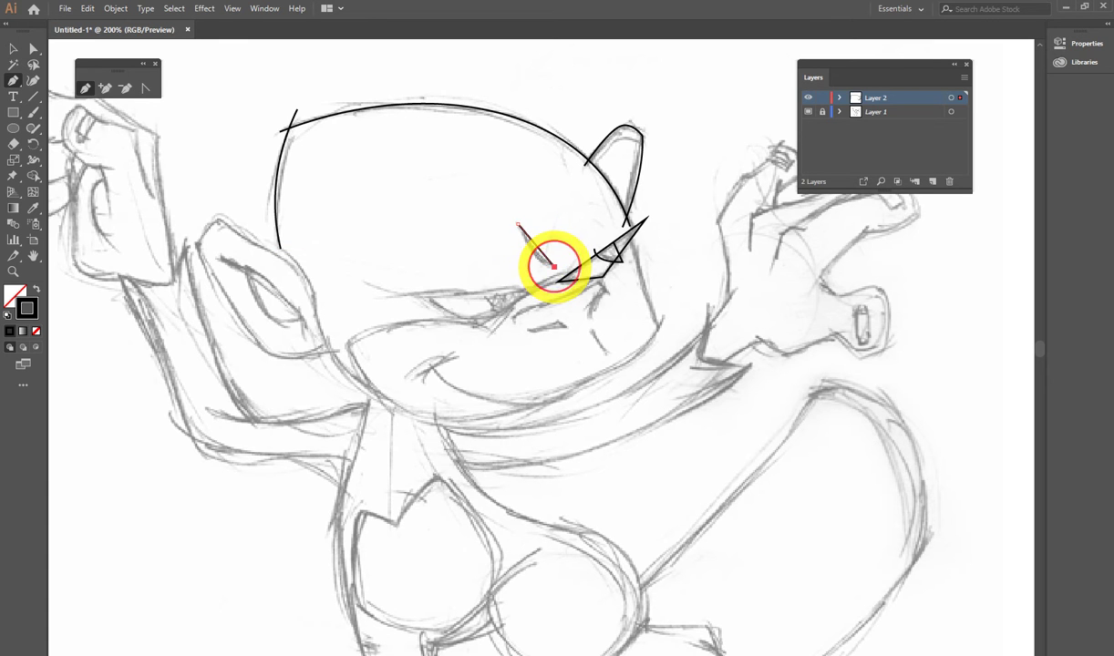
{"action": "left_click", "coordinate": [537, 253]}
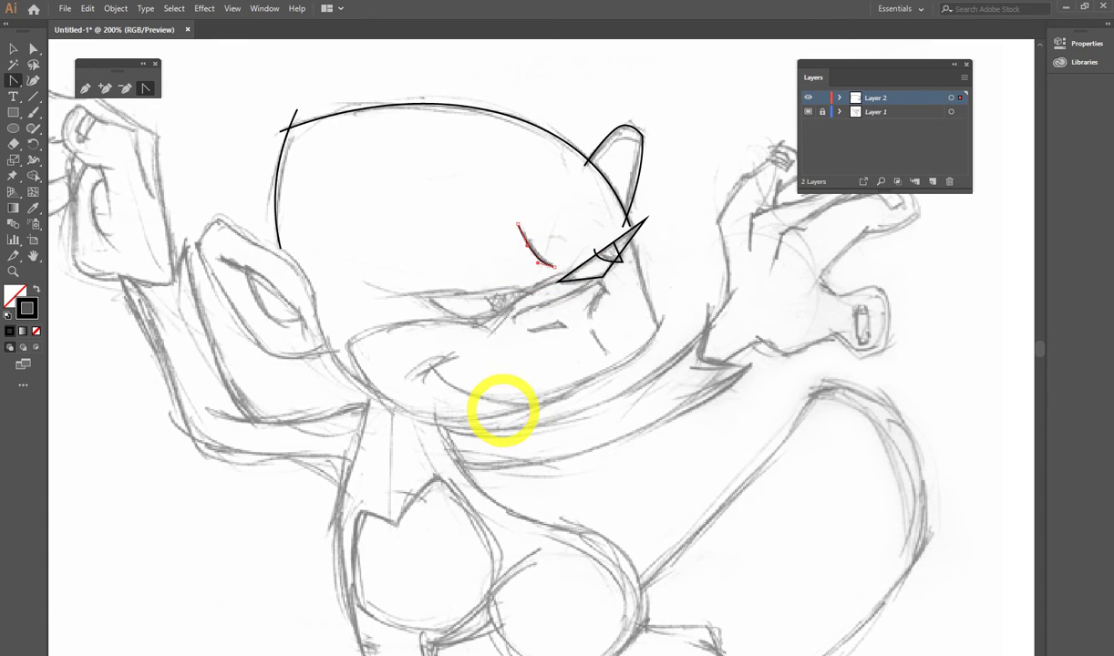
Step: Draw a thin curved shape beside the right eye
{"action": "scroll", "coordinate": [587, 320], "scroll_direction": "down", "scroll_amount": 2}
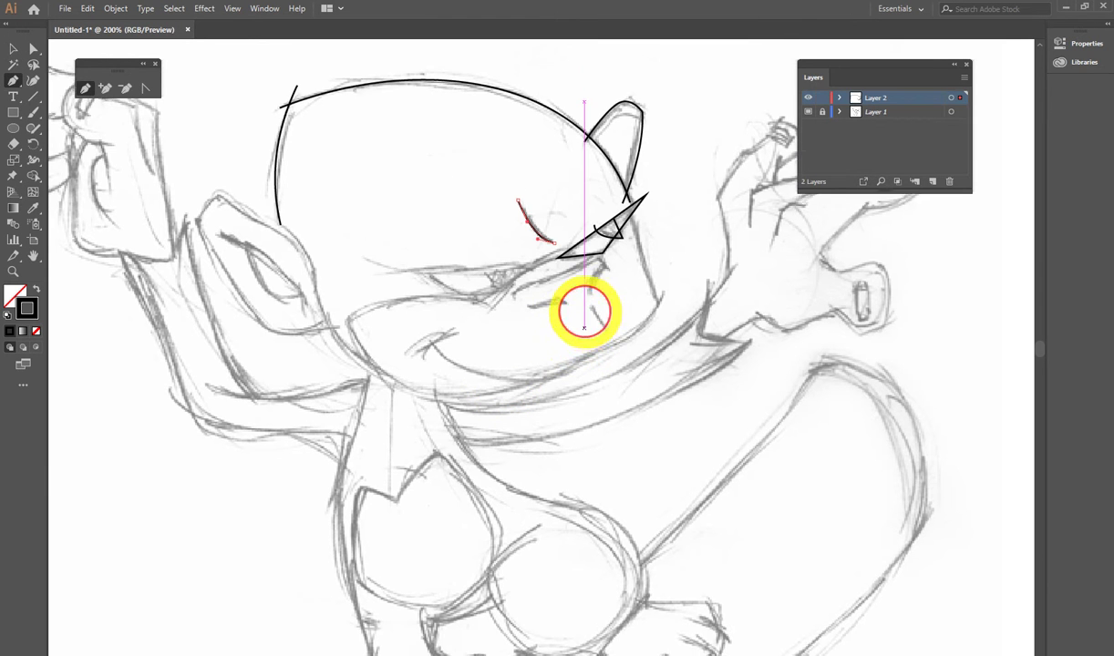
{"action": "left_click_drag", "start_coordinate": [604, 281], "coordinate": [604, 254]}
{"action": "left_click", "coordinate": [603, 257]}
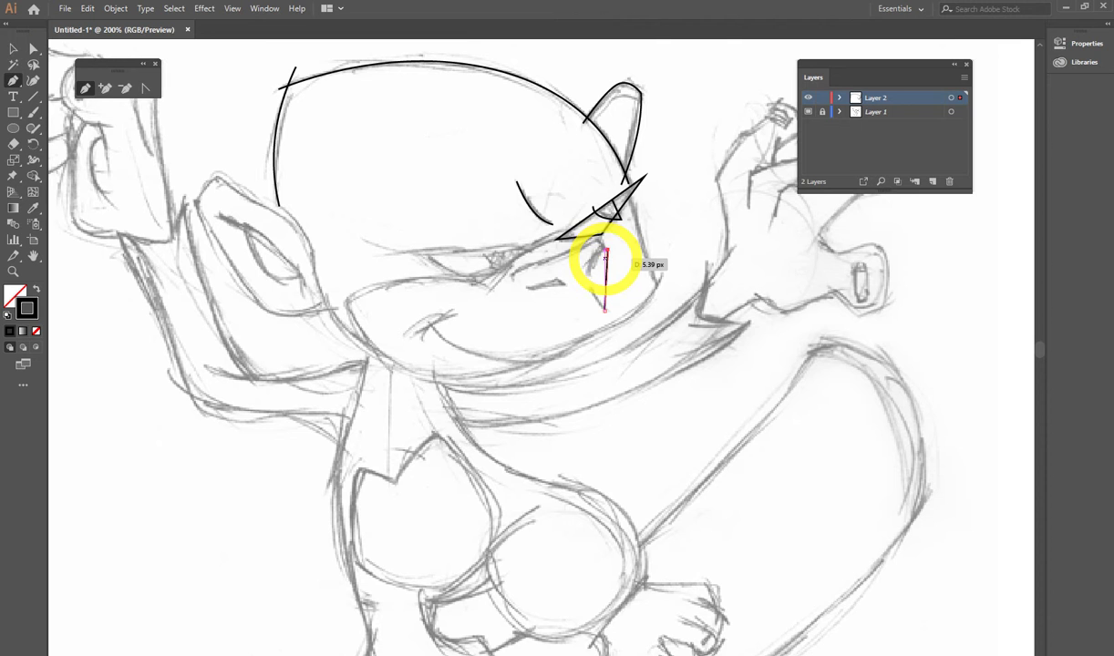
{"action": "key", "text": "shift+c"}
{"action": "left_click_drag", "start_coordinate": [607, 271], "coordinate": [589, 274]}
{"action": "key", "text": "p"}
{"action": "left_click", "coordinate": [593, 239]}
Step: Add a sliver under the right eye and a lower eyelid line curving into the cheek
{"action": "left_click", "coordinate": [527, 287]}
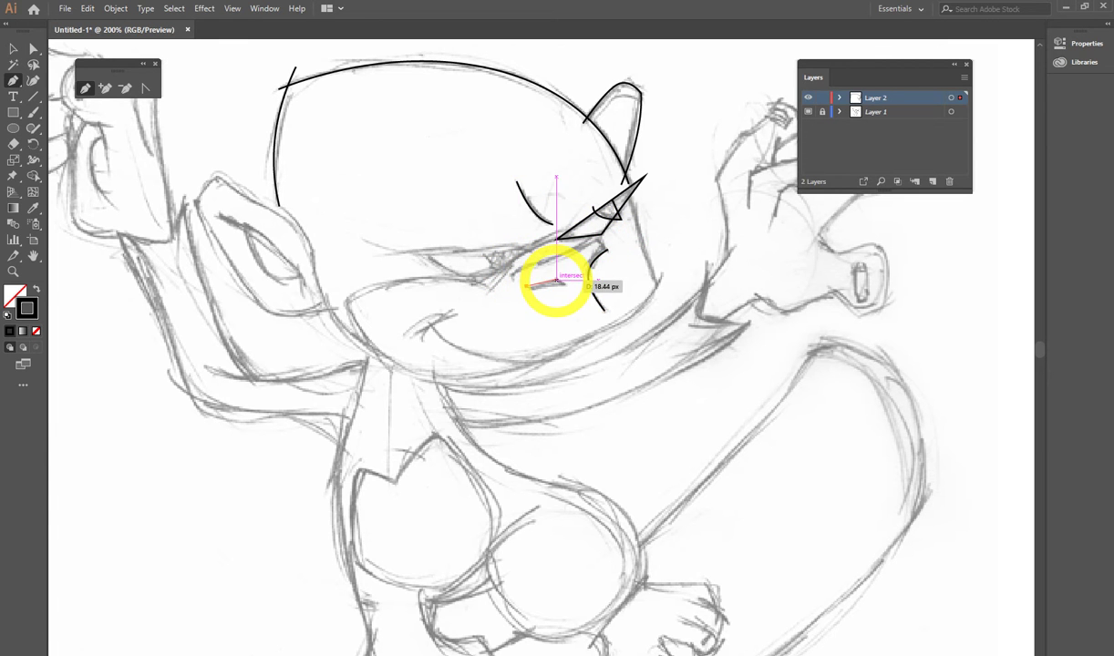
{"action": "mouse_move", "coordinate": [557, 280]}
{"action": "left_mouse_down"}
{"action": "mouse_move", "coordinate": [567, 283]}
{"action": "mouse_move", "coordinate": [527, 288]}
{"action": "left_mouse_up"}
{"action": "left_click", "coordinate": [526, 289]}
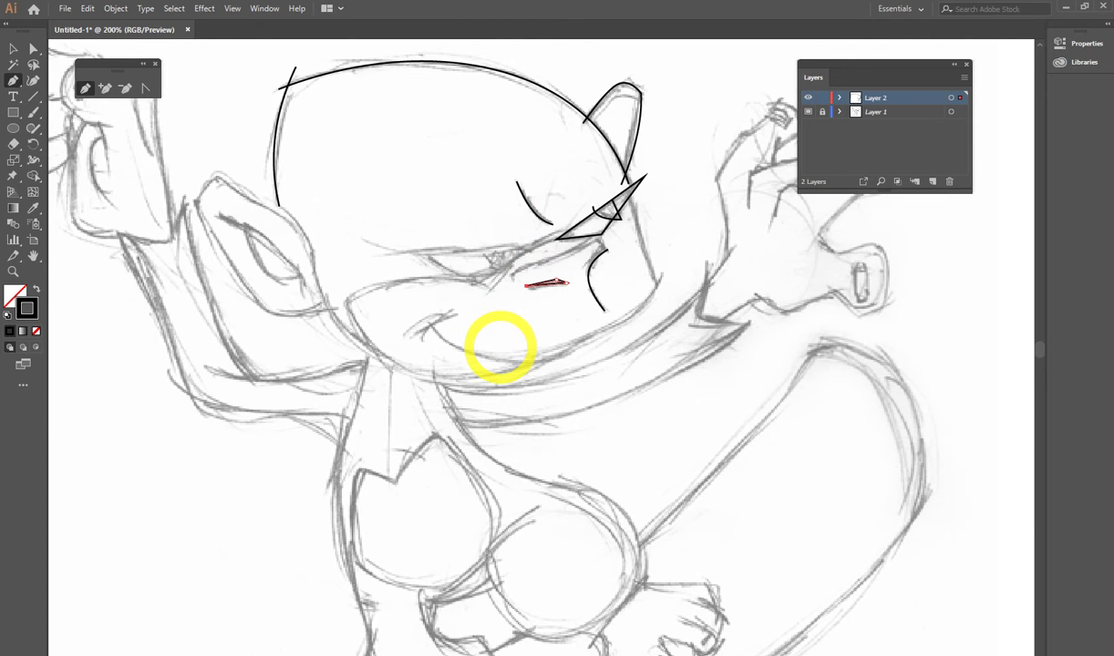
{"action": "left_click_drag", "start_coordinate": [512, 279], "coordinate": [527, 270]}
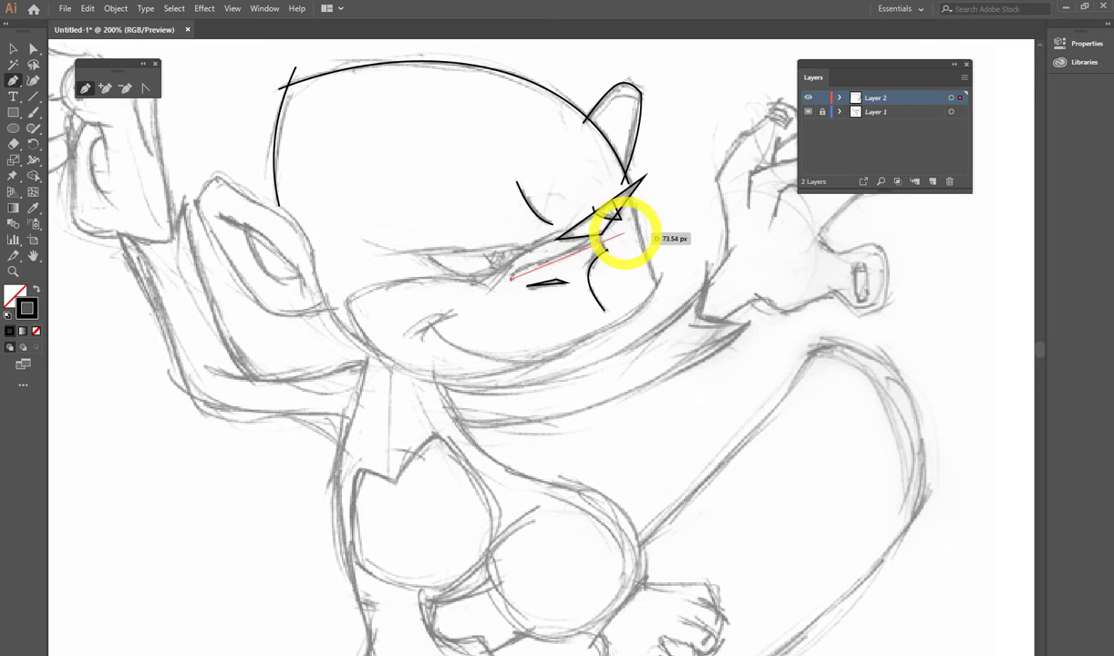
{"action": "left_click", "coordinate": [607, 248]}
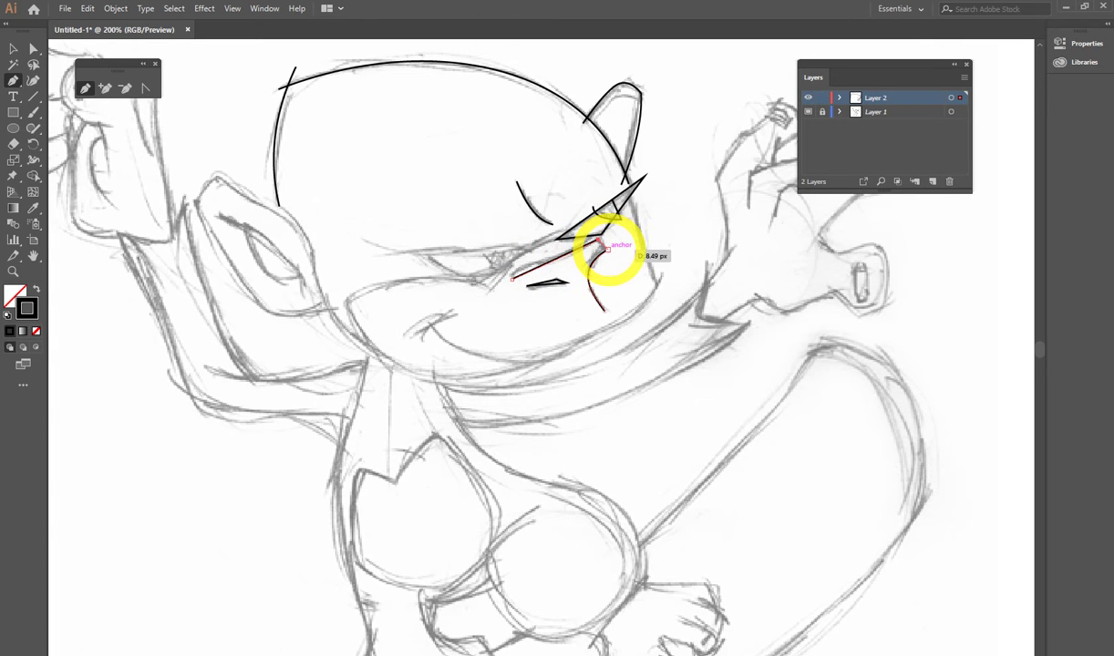
{"action": "left_click", "coordinate": [607, 248]}
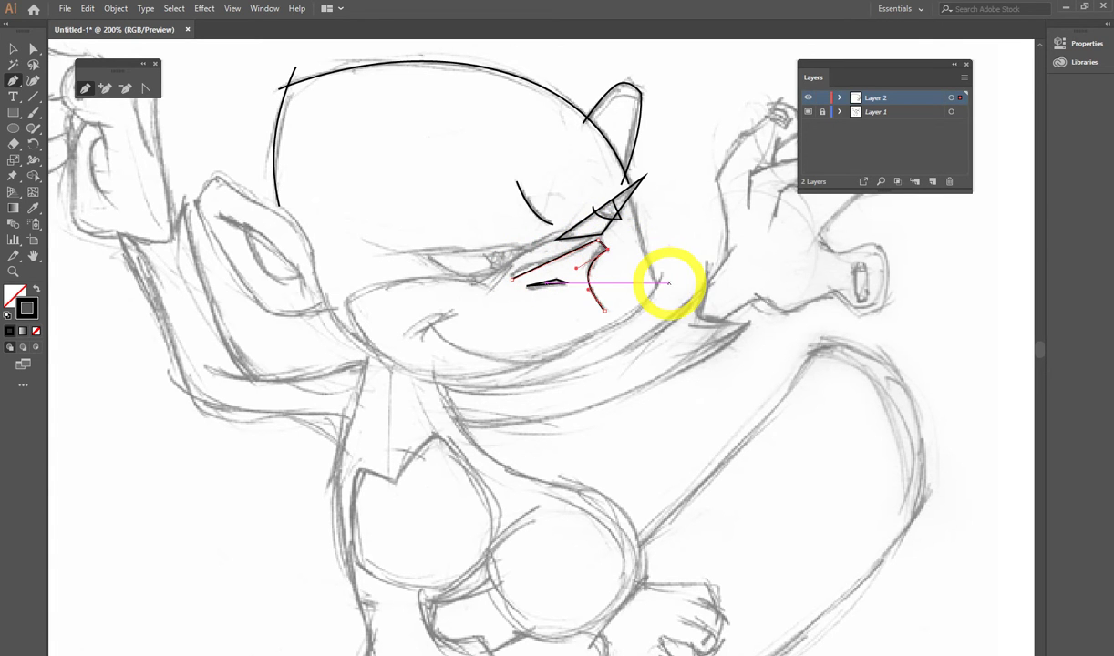
{"action": "key", "text": "shift+c"}
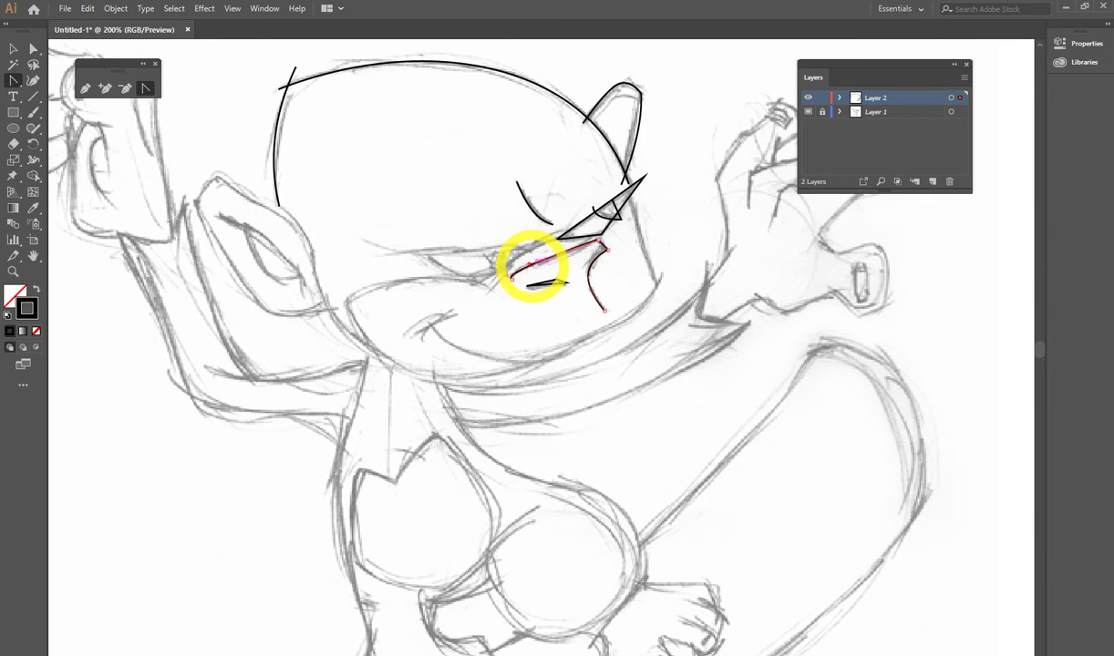
{"action": "left_click_drag", "start_coordinate": [532, 264], "coordinate": [585, 278]}
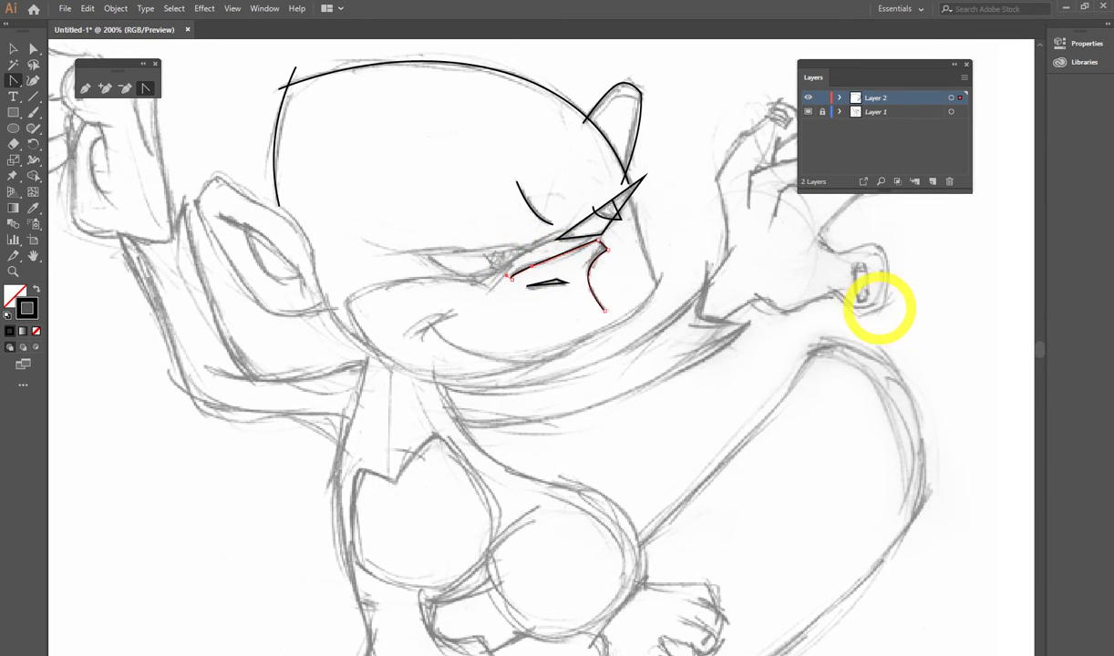
Step: Outline the left eye as a closed five-point shape with a curved edge
{"action": "left_click_drag", "start_coordinate": [555, 351], "coordinate": [590, 361]}
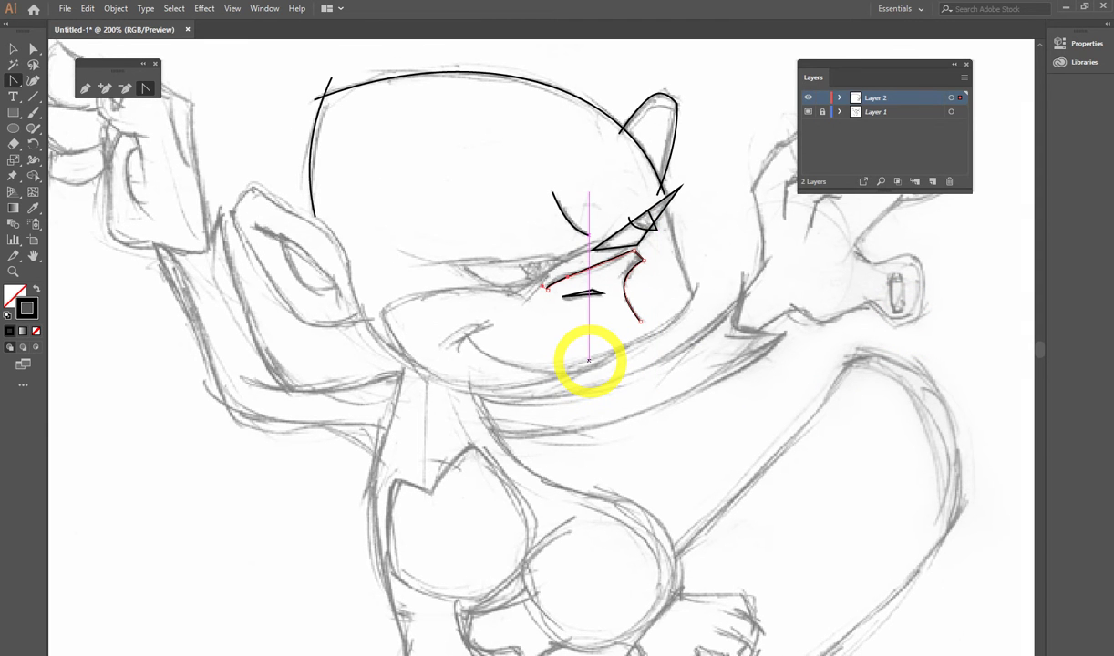
{"action": "left_click", "coordinate": [443, 264]}
{"action": "left_click", "coordinate": [558, 259]}
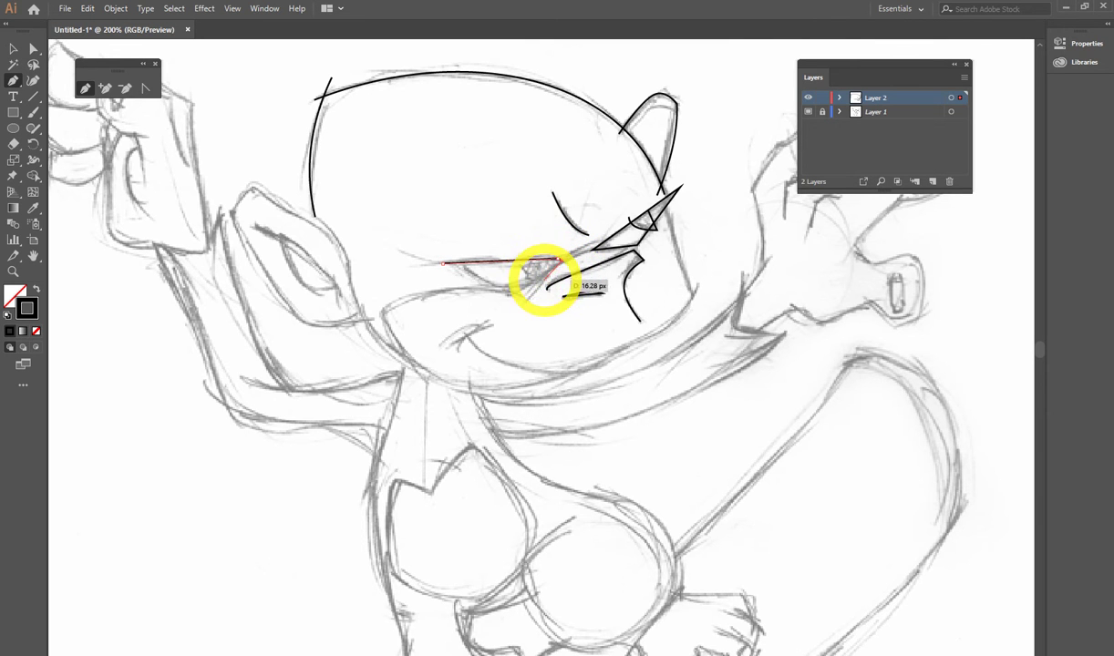
{"action": "left_click", "coordinate": [533, 283]}
{"action": "left_click", "coordinate": [495, 286]}
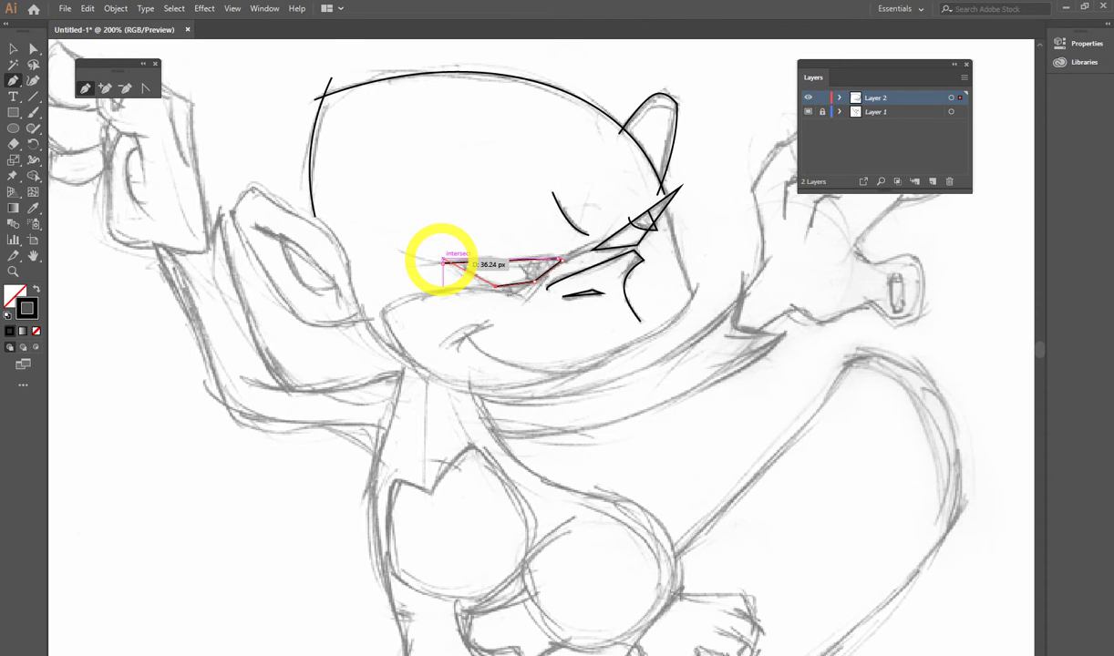
{"action": "left_click", "coordinate": [443, 261]}
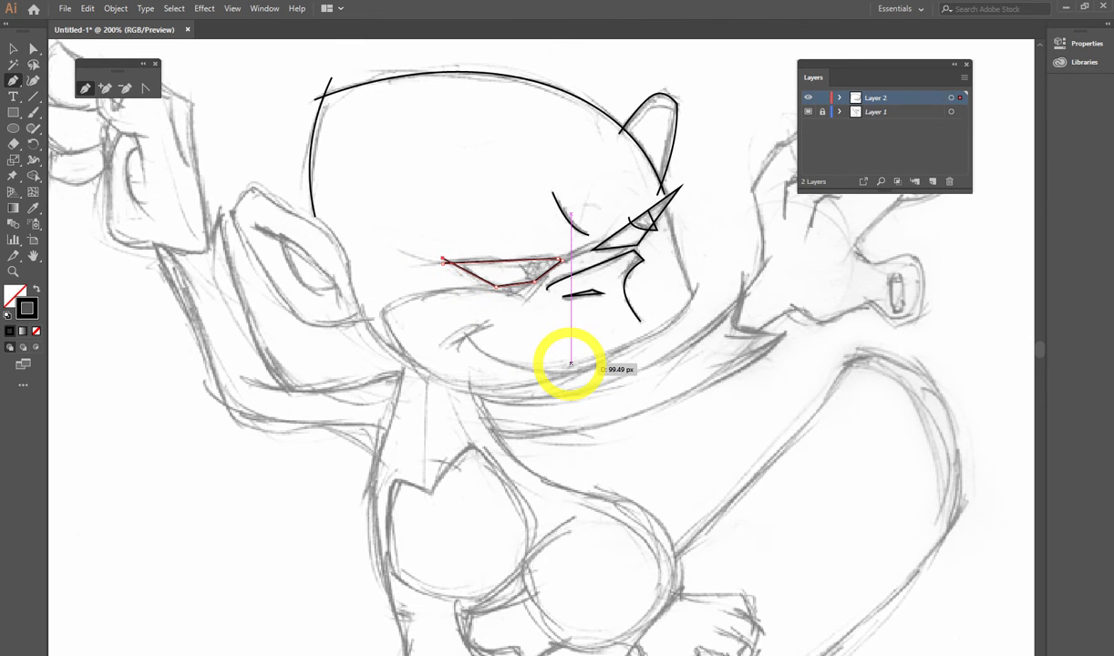
{"action": "key", "text": "shift+c"}
{"action": "mouse_move", "coordinate": [520, 260]}
{"action": "left_mouse_down"}
{"action": "mouse_move", "coordinate": [472, 271]}
{"action": "mouse_move", "coordinate": [478, 283]}
{"action": "left_mouse_up"}
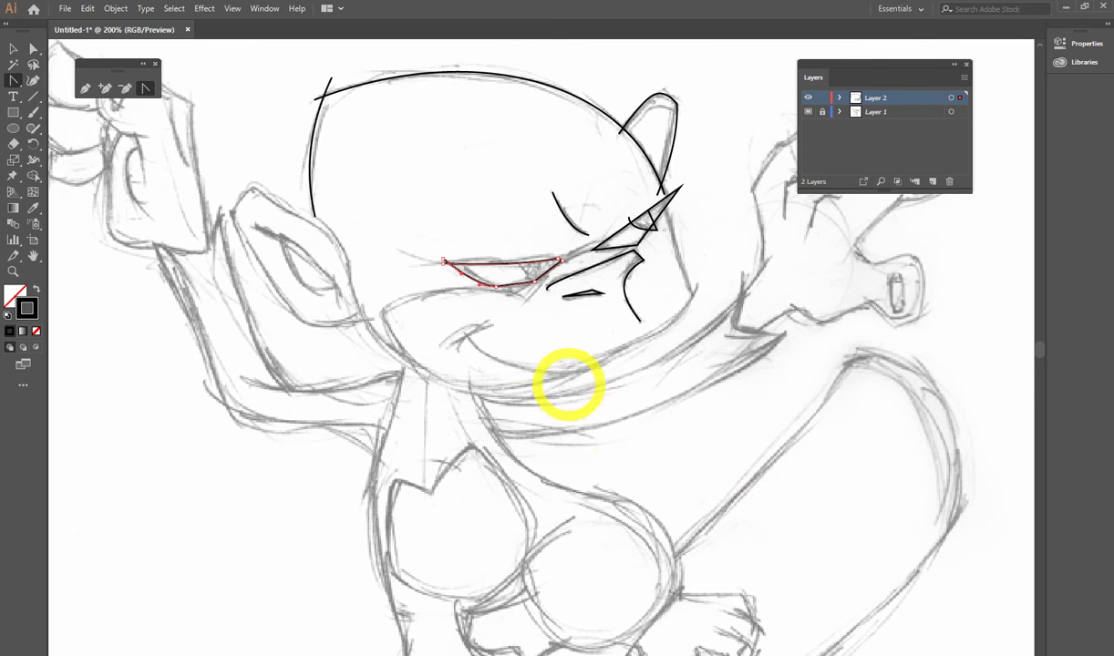
{"action": "left_click_drag", "start_coordinate": [570, 374], "coordinate": [601, 353]}
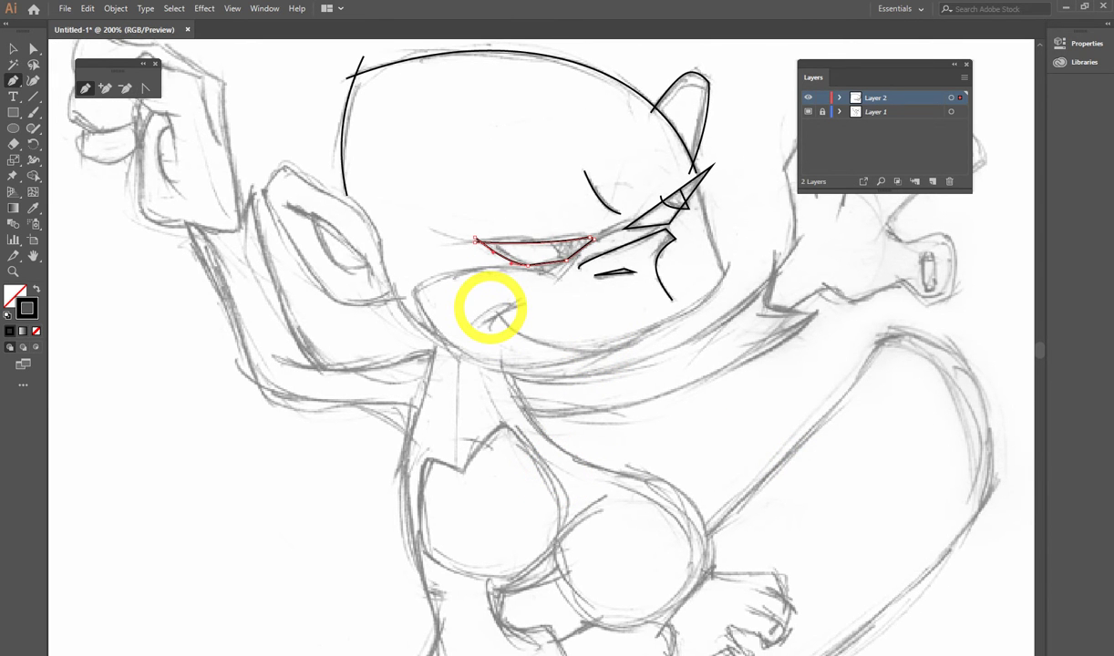
Step: Draw the mouth line to the right cheek and curve it into a smile sweeping upward
{"action": "left_click", "coordinate": [490, 307]}
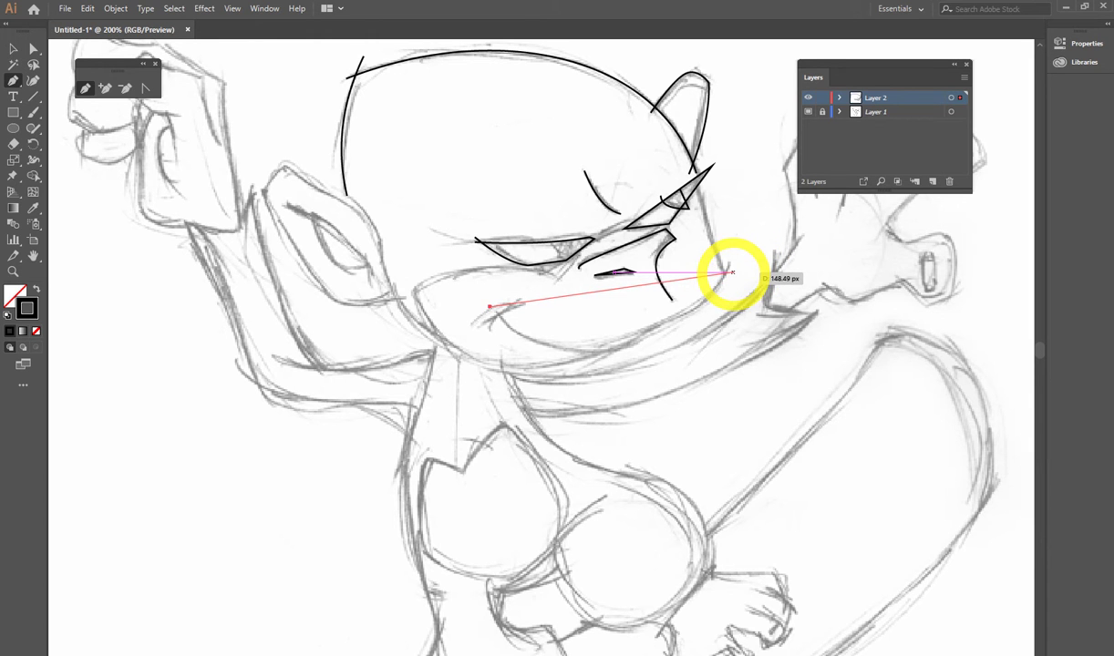
{"action": "left_click", "coordinate": [732, 272]}
{"action": "key", "text": "shift+c"}
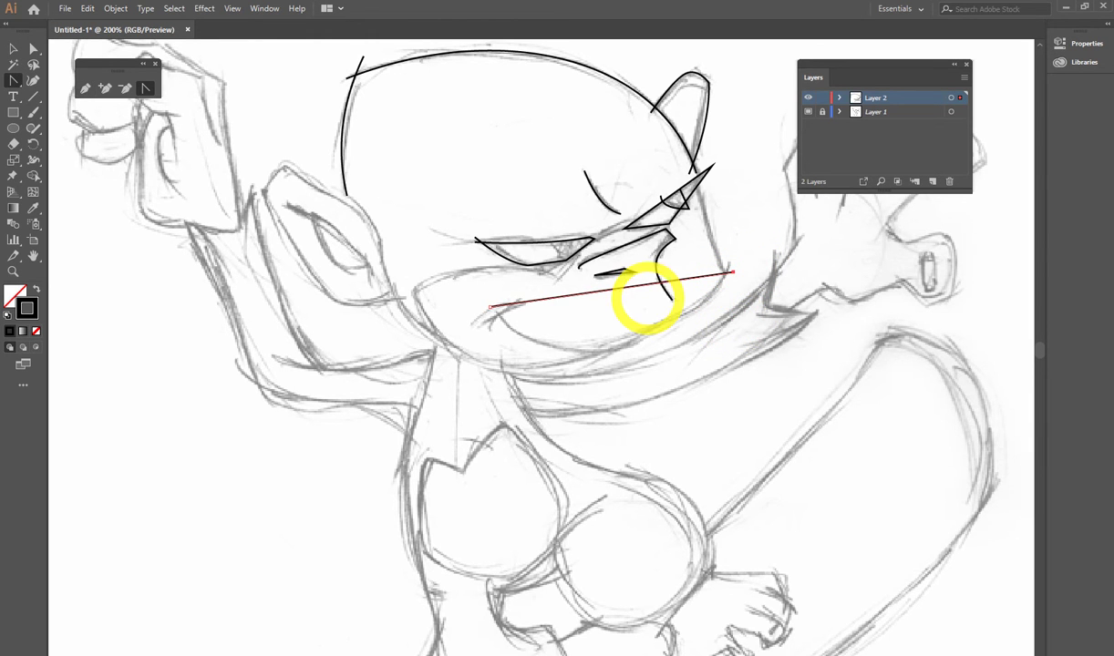
{"action": "mouse_move", "coordinate": [616, 290]}
{"action": "left_mouse_down"}
{"action": "mouse_move", "coordinate": [594, 351]}
{"action": "mouse_move", "coordinate": [605, 352]}
{"action": "left_mouse_up"}
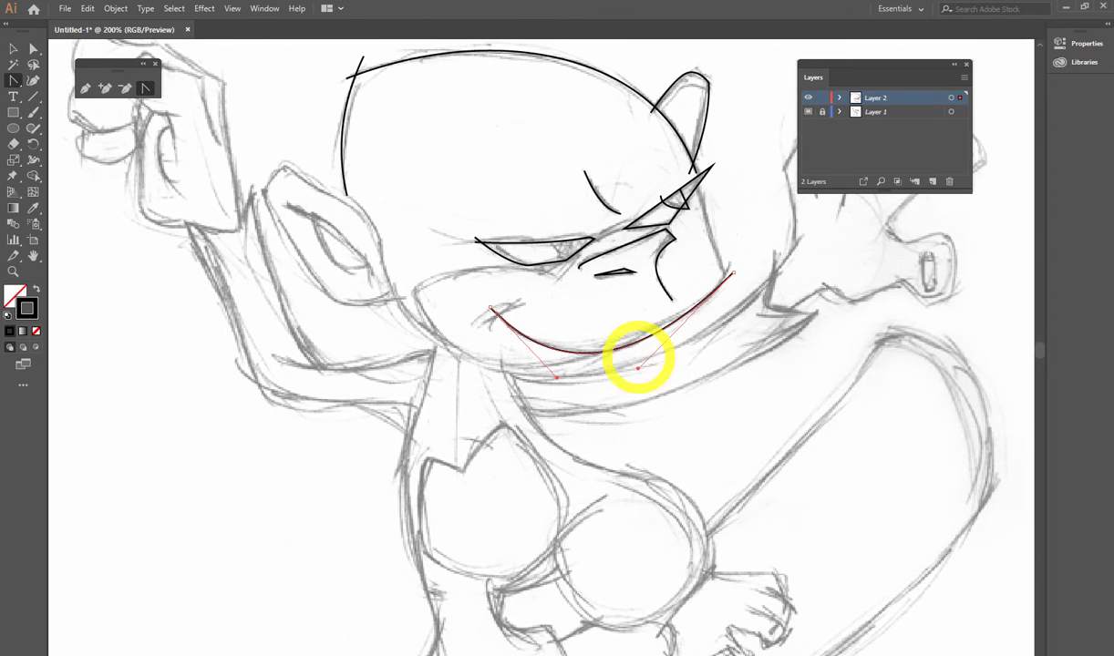
{"action": "mouse_move", "coordinate": [732, 273]}
{"action": "left_mouse_down"}
{"action": "mouse_move", "coordinate": [730, 264]}
{"action": "mouse_move", "coordinate": [697, 320]}
{"action": "mouse_move", "coordinate": [635, 363]}
{"action": "left_mouse_up"}
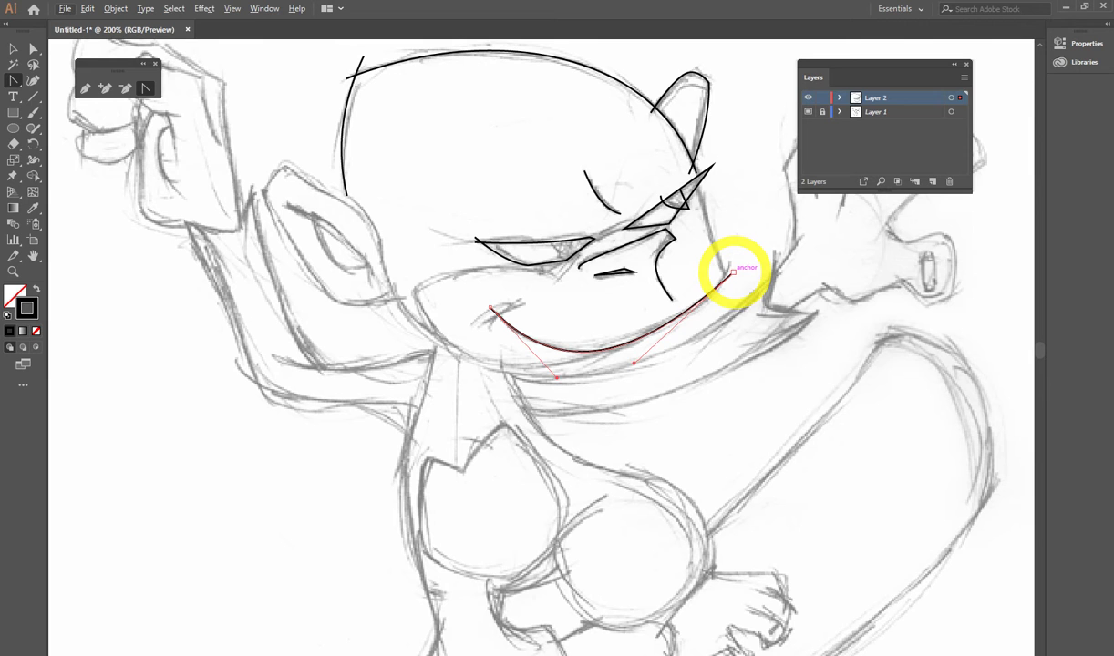
{"action": "key", "text": "ctrl"}
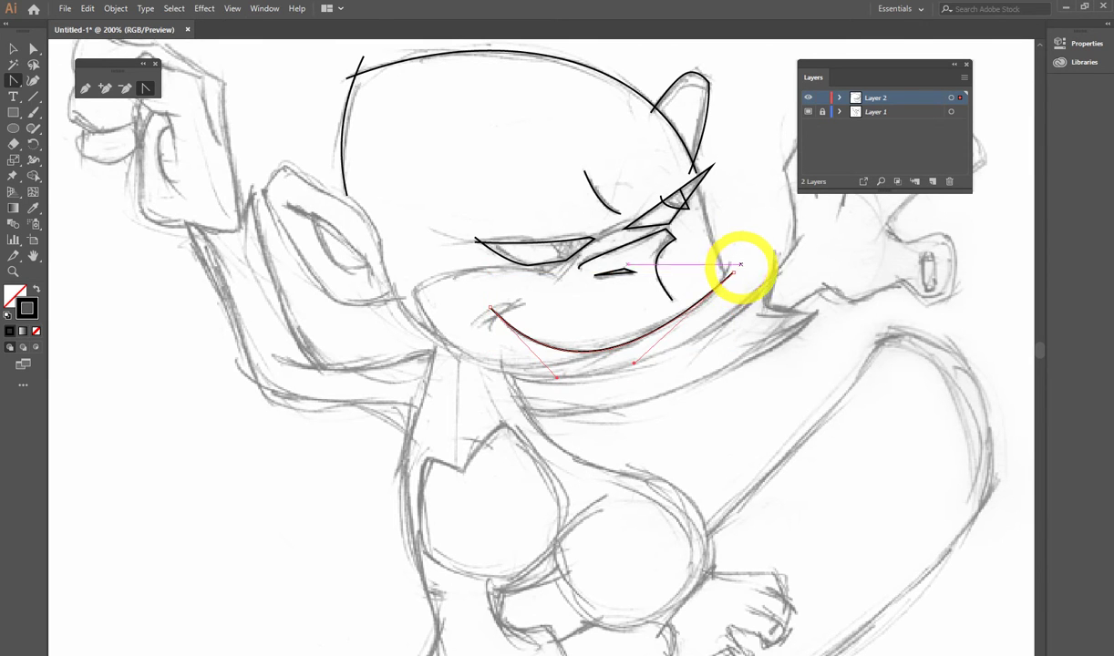
{"action": "left_click", "coordinate": [734, 272], "text": "ctrl"}
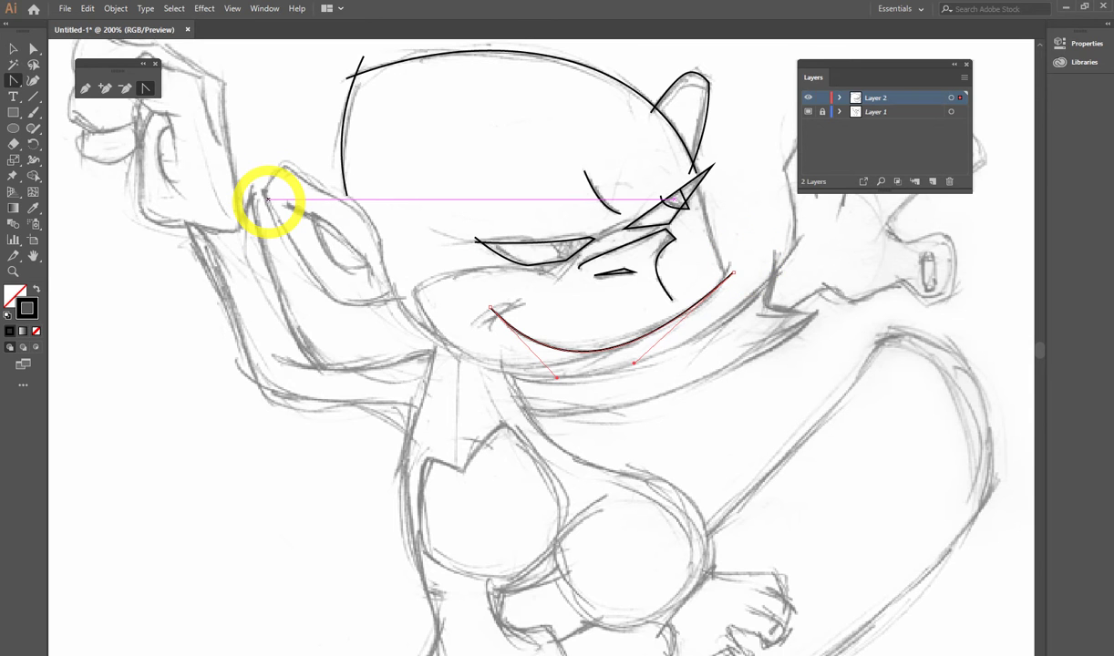
{"action": "key", "text": "p"}
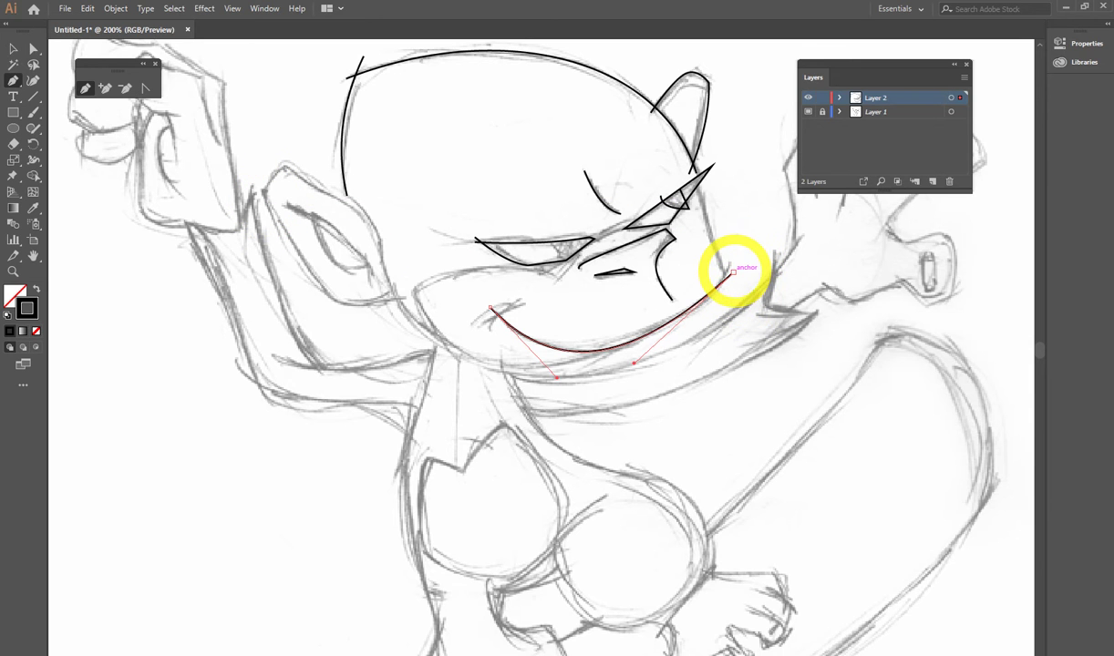
{"action": "mouse_move", "coordinate": [733, 271]}
{"action": "left_mouse_down"}
{"action": "mouse_move", "coordinate": [639, 356]}
{"action": "mouse_move", "coordinate": [693, 349]}
{"action": "mouse_move", "coordinate": [680, 359]}
{"action": "left_mouse_up"}
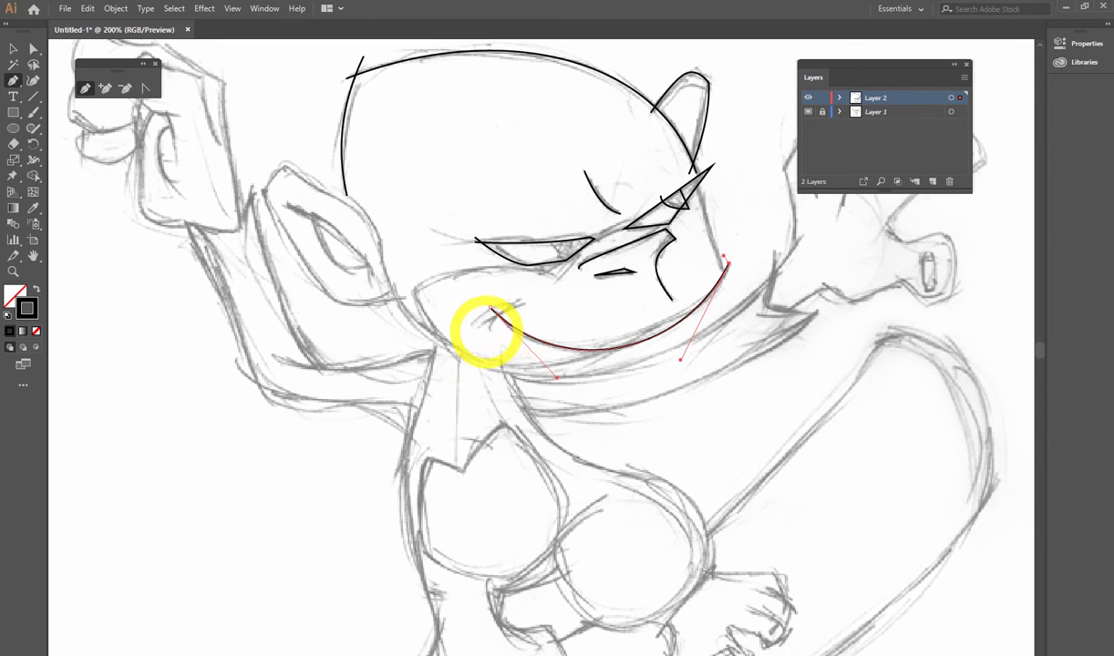
Step: Draw a small curved cross stroke at the smile's left corner
{"action": "left_click_drag", "start_coordinate": [491, 328], "coordinate": [526, 300]}
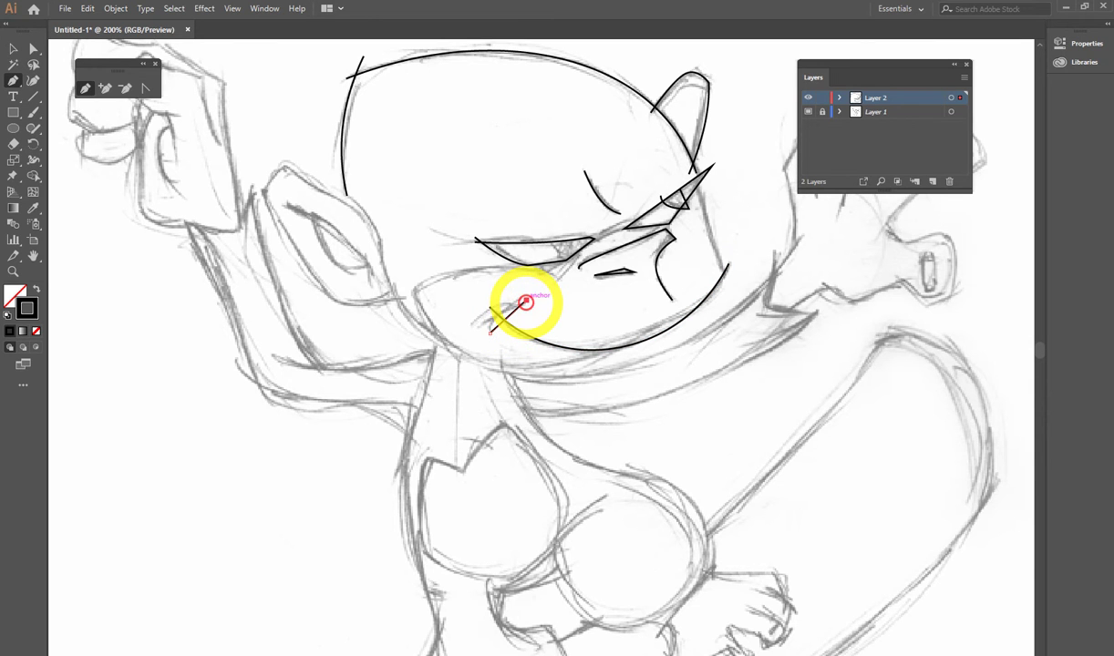
{"action": "left_click", "coordinate": [515, 320]}
{"action": "key", "text": "v"}
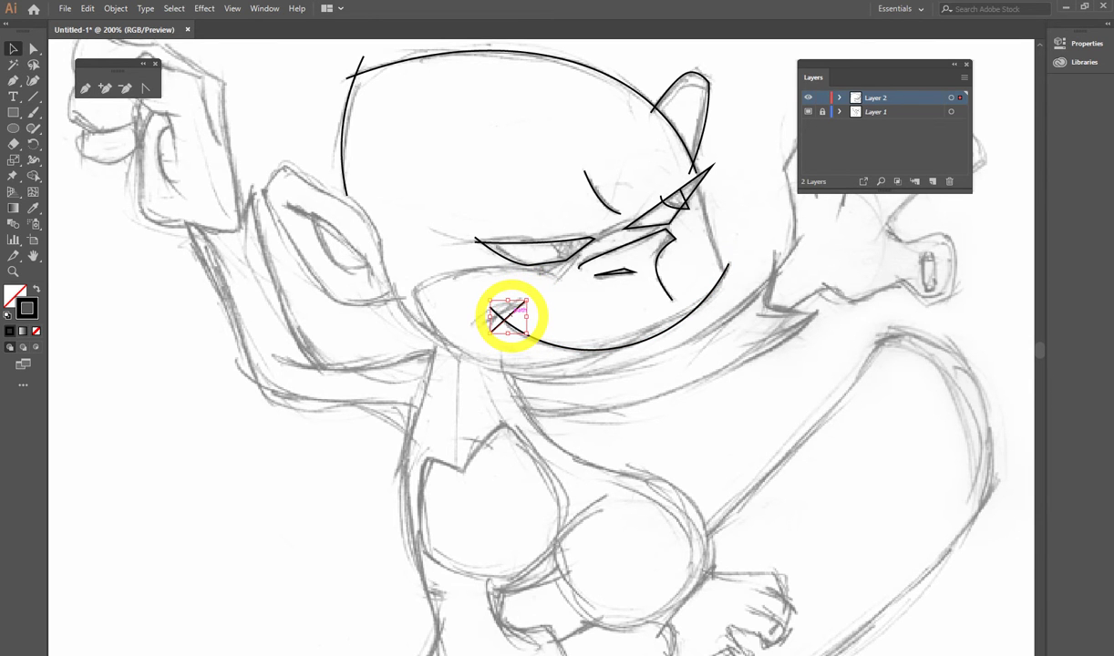
{"action": "left_click", "coordinate": [506, 315]}
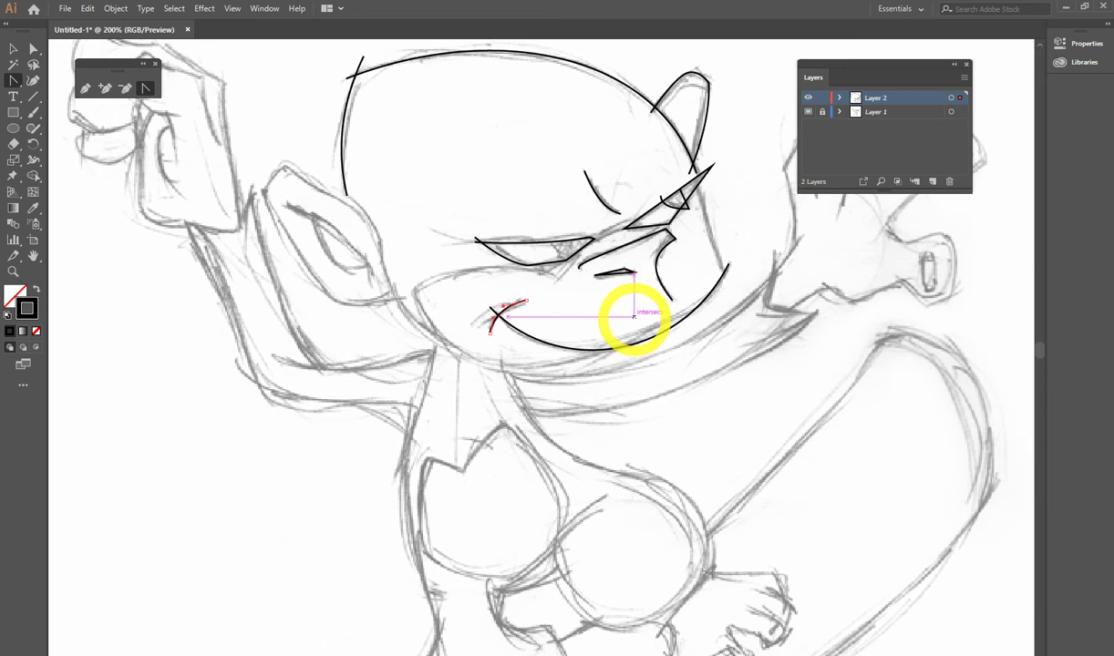
{"action": "key", "text": "p"}
{"action": "left_click_drag", "start_coordinate": [476, 326], "coordinate": [522, 294]}
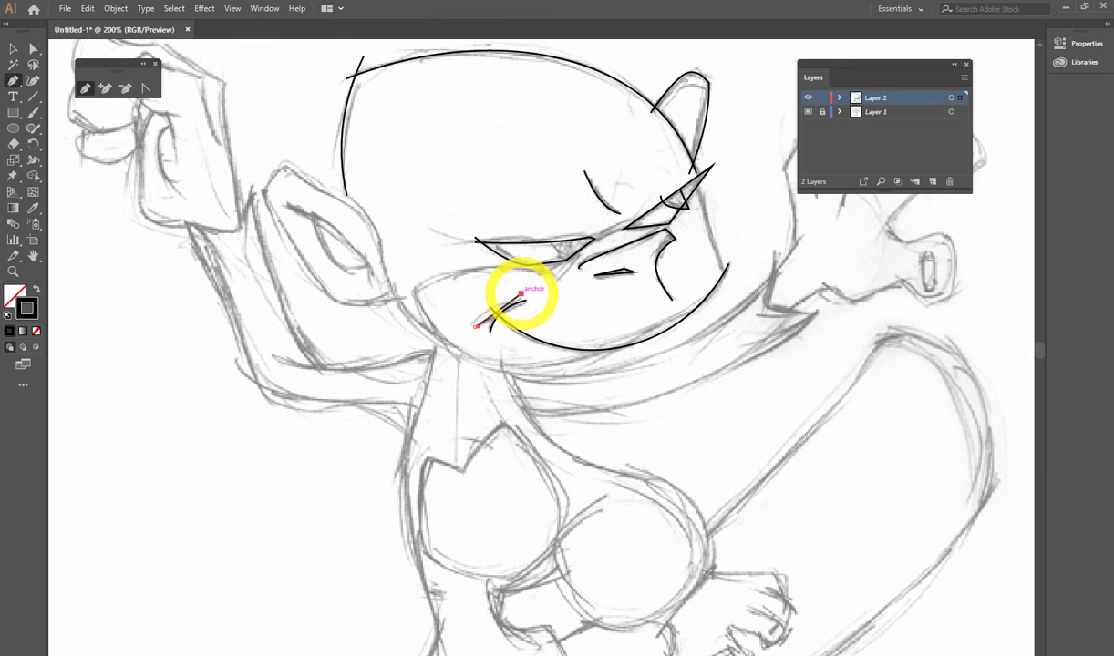
{"action": "key", "text": "shift+c"}
{"action": "left_click_drag", "start_coordinate": [506, 312], "coordinate": [515, 305]}
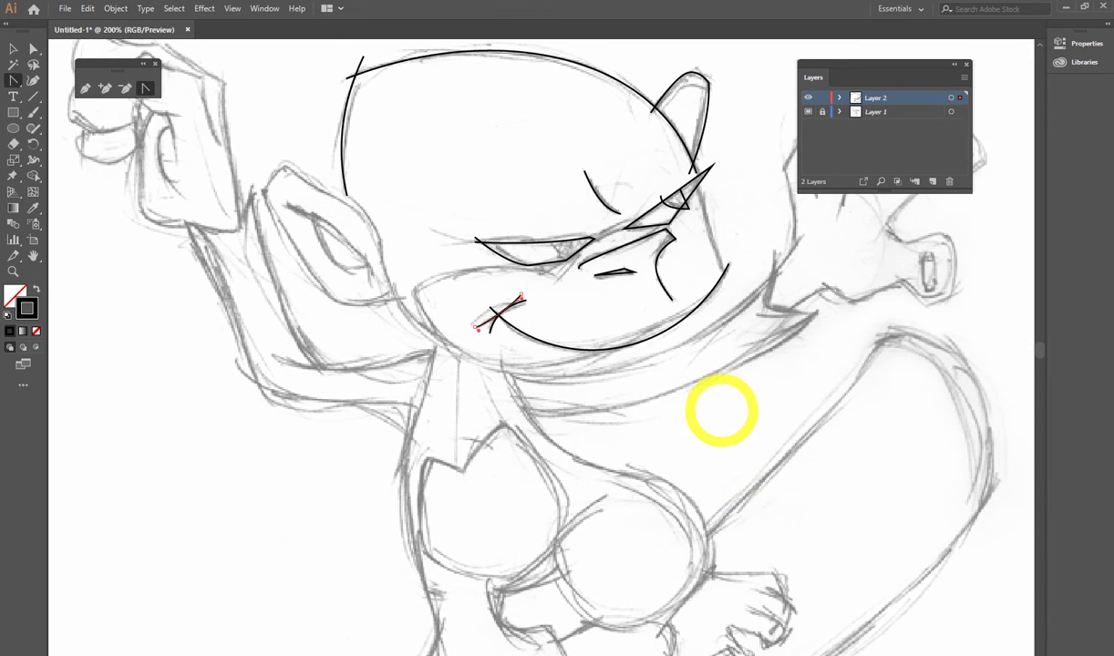
Step: Draw the muzzle line and bend it into a curve
{"action": "mouse_move", "coordinate": [691, 405]}
{"action": "left_mouse_down"}
{"action": "mouse_move", "coordinate": [718, 347]}
{"action": "mouse_move", "coordinate": [669, 437]}
{"action": "left_mouse_up"}
{"action": "key", "text": "p"}
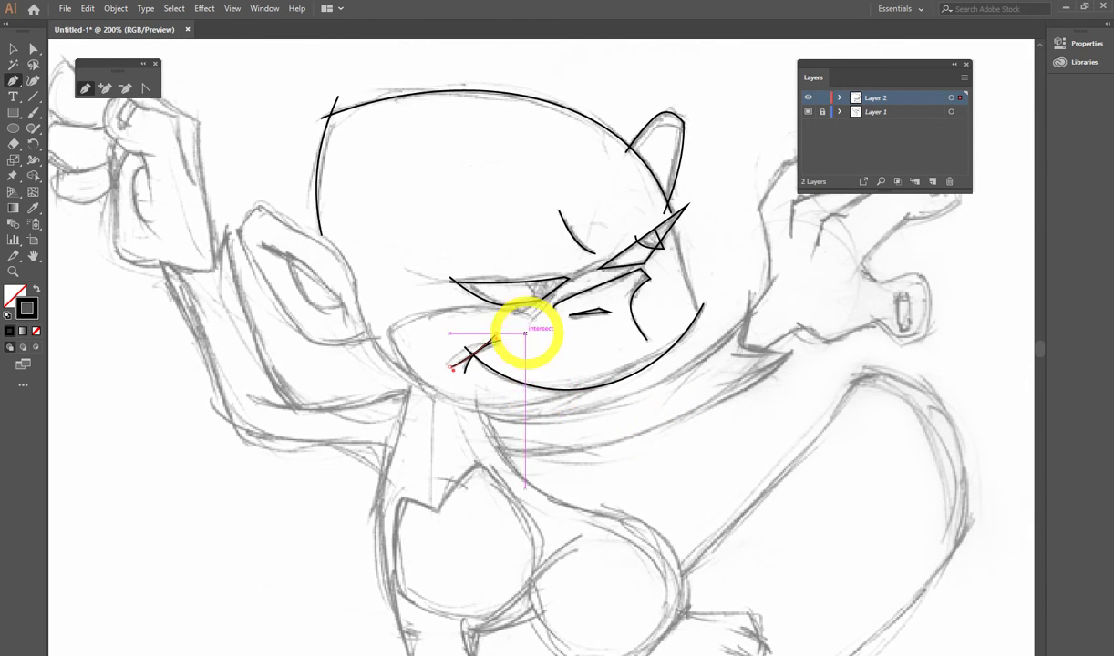
{"action": "left_click", "coordinate": [534, 319]}
{"action": "left_click", "coordinate": [391, 335]}
{"action": "key", "text": "shift+c"}
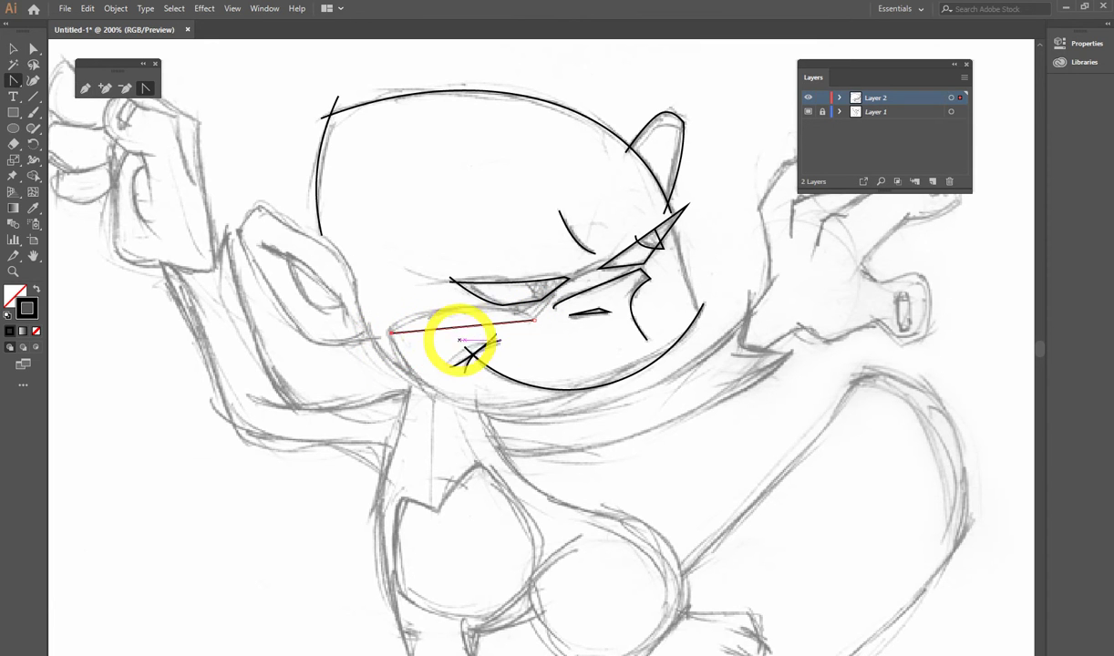
{"action": "mouse_move", "coordinate": [463, 328]}
{"action": "left_mouse_down"}
{"action": "mouse_move", "coordinate": [460, 307]}
{"action": "mouse_move", "coordinate": [445, 309]}
{"action": "left_mouse_up"}
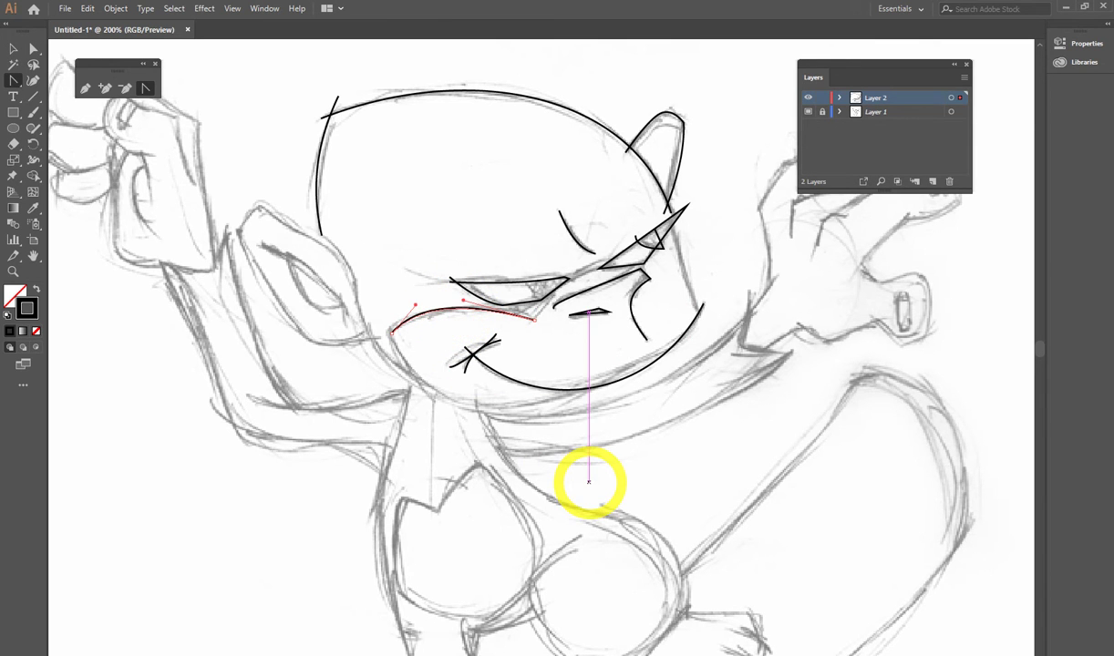
Step: Draw a cheek line beside the right eye and save the drawing
{"action": "key", "text": "p"}
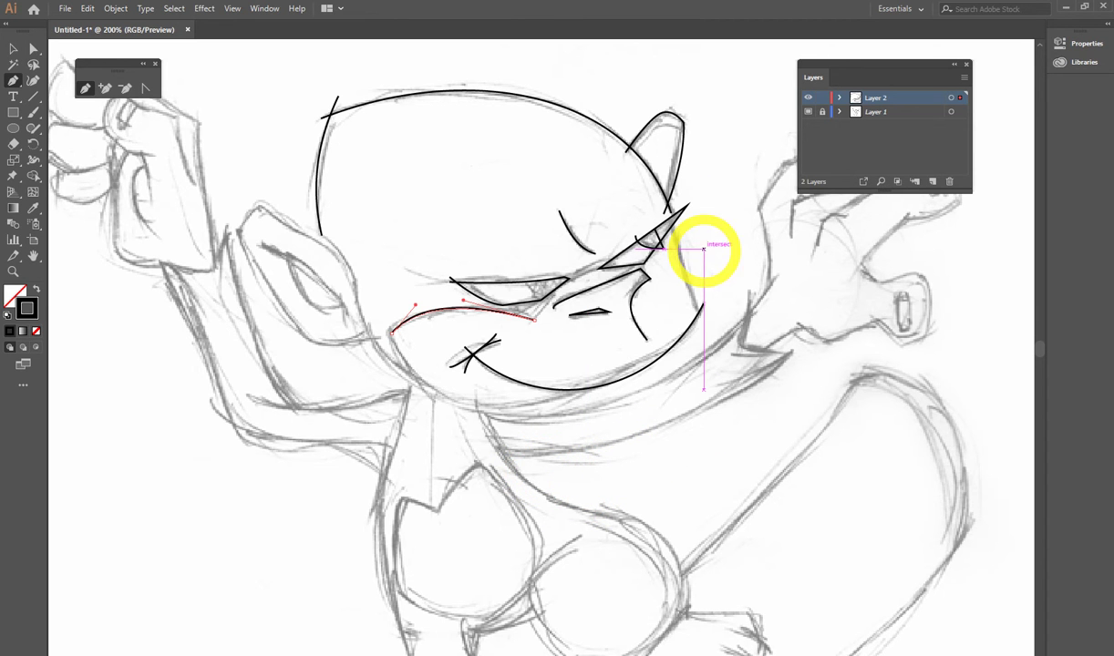
{"action": "left_click", "coordinate": [703, 317]}
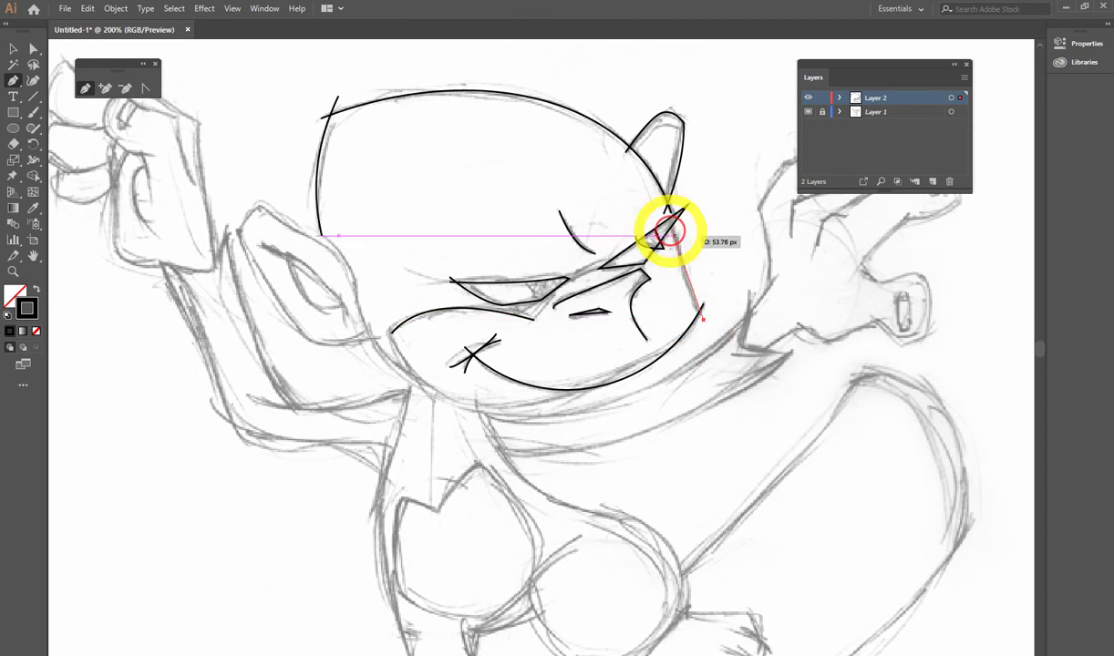
{"action": "left_click", "coordinate": [672, 221]}
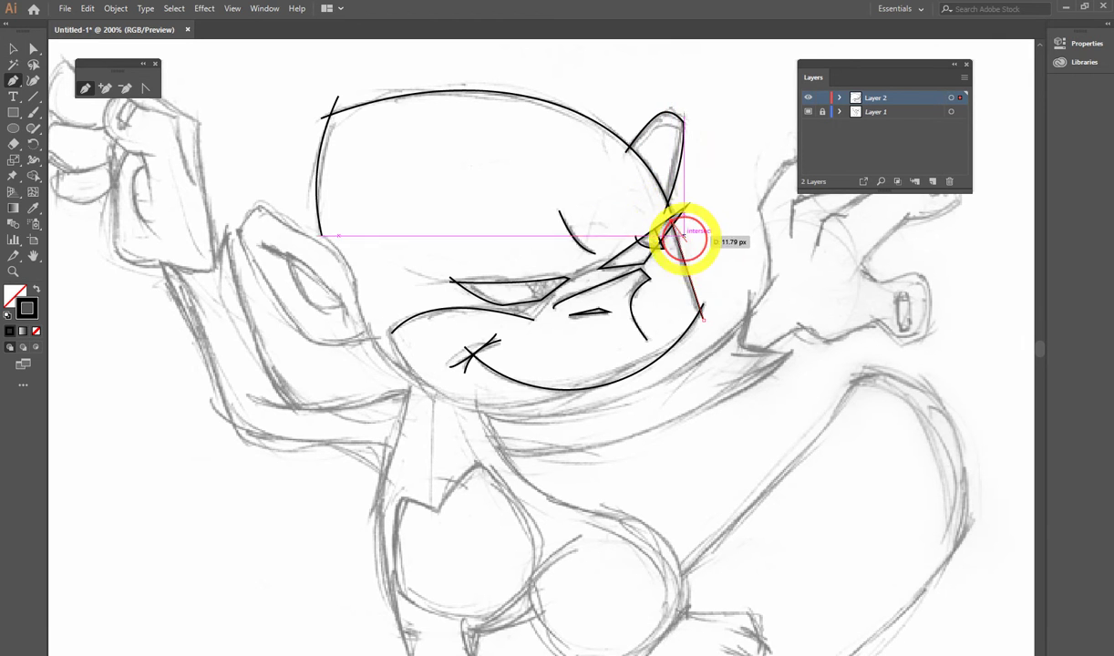
{"action": "key", "text": "shift+c"}
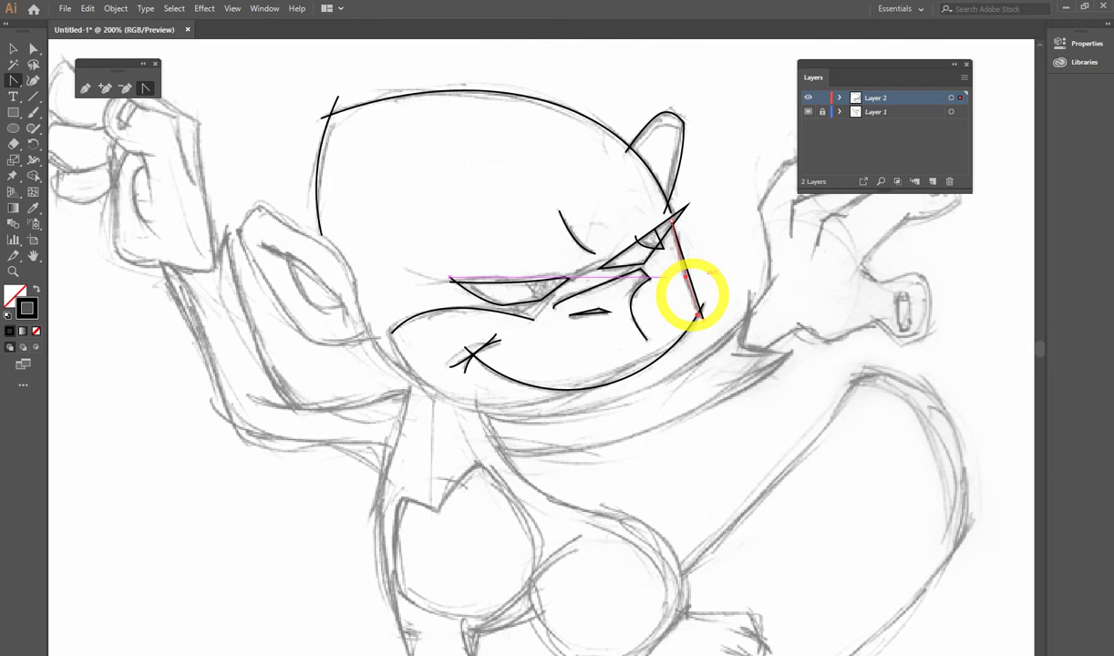
{"action": "left_click", "coordinate": [672, 428]}
{"action": "left_click_drag", "start_coordinate": [673, 428], "coordinate": [710, 401]}
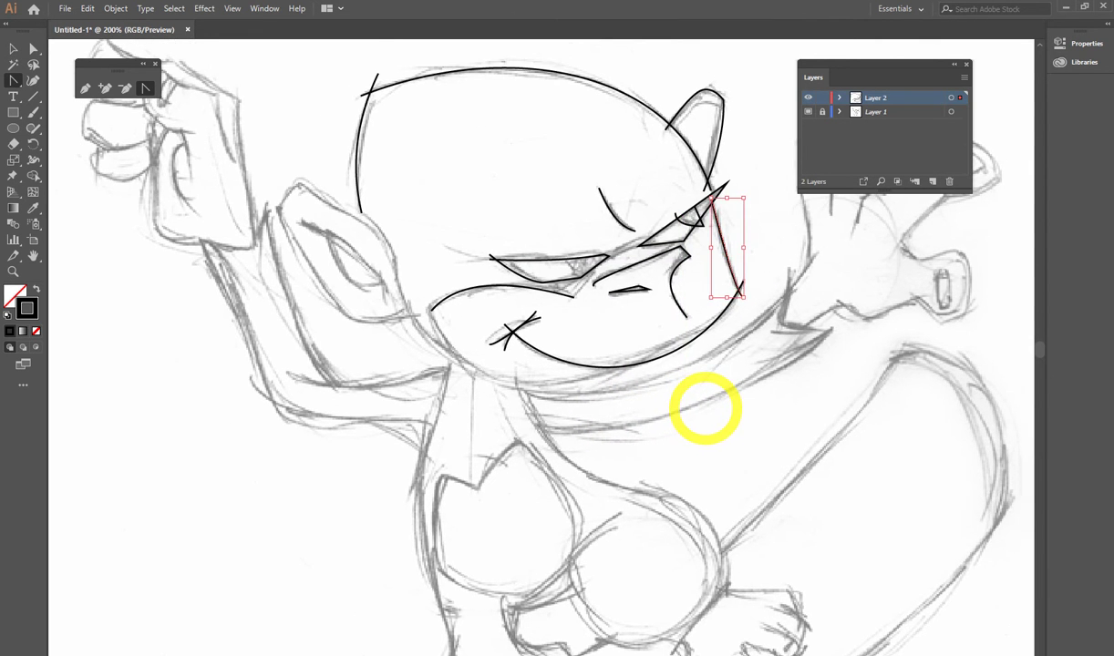
{"action": "key", "text": "ctrl+s"}
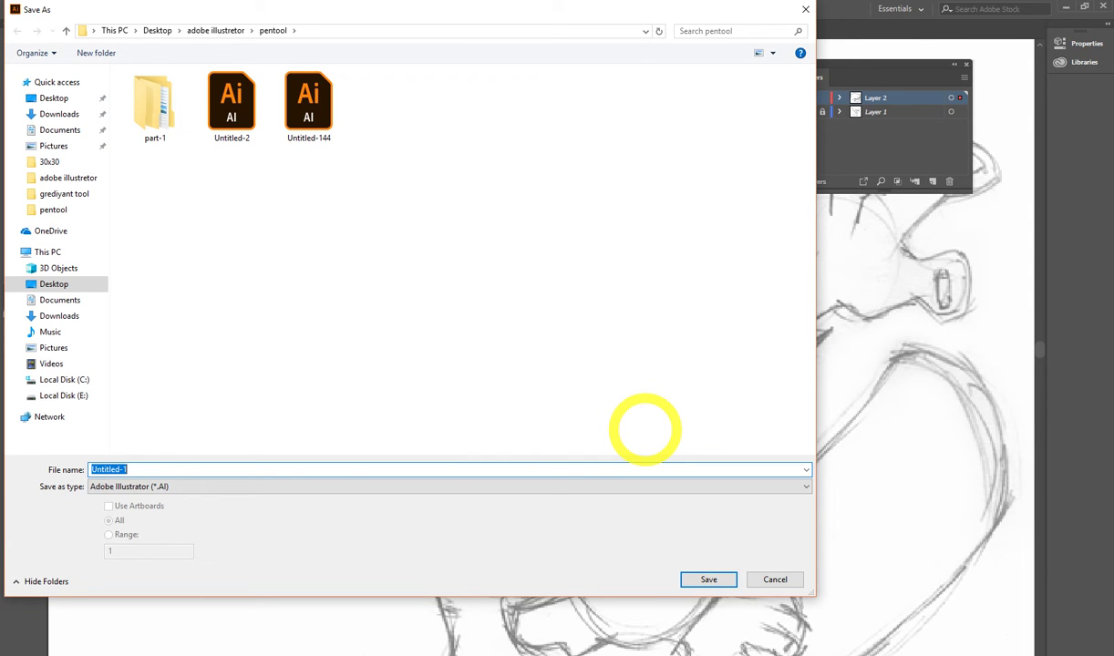
{"action": "type", "text": "monke"}
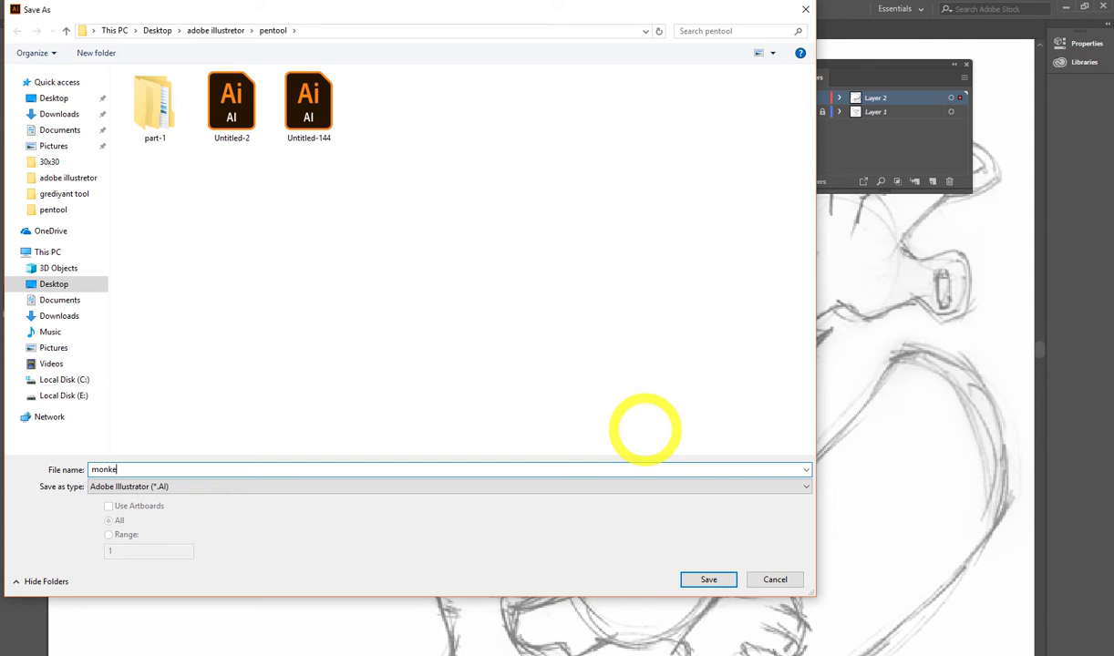
Step: Save the tracing as monkey.ai in the pentool folder, accepting the Illustrator CC options
{"action": "type", "text": "y"}
{"action": "left_click", "coordinate": [693, 580]}
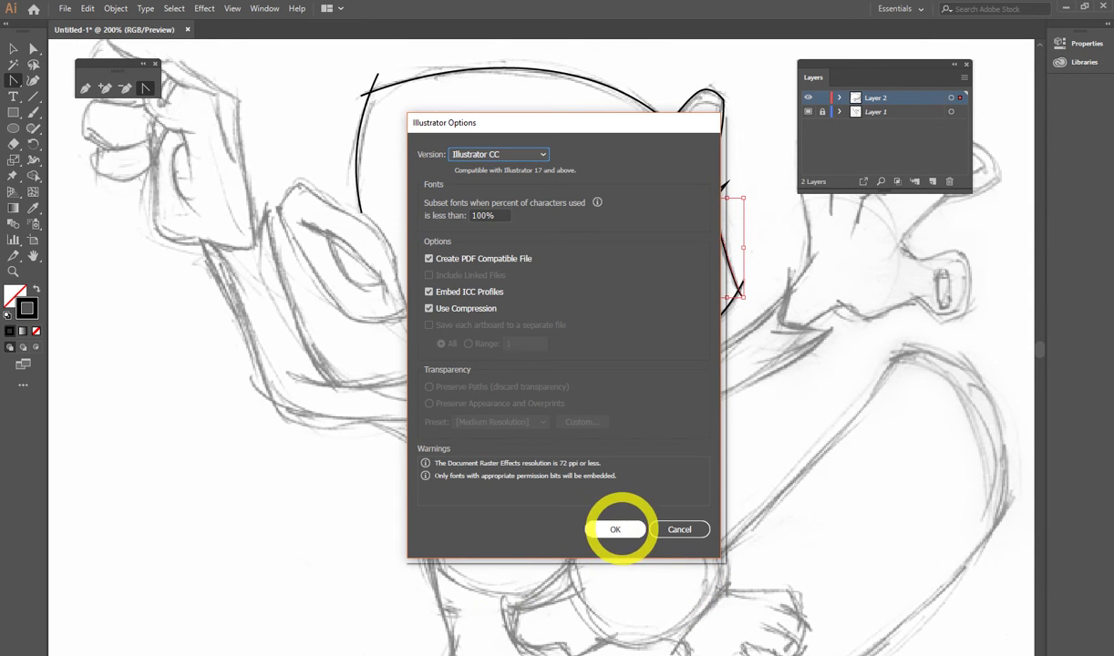
{"action": "left_click", "coordinate": [616, 529]}
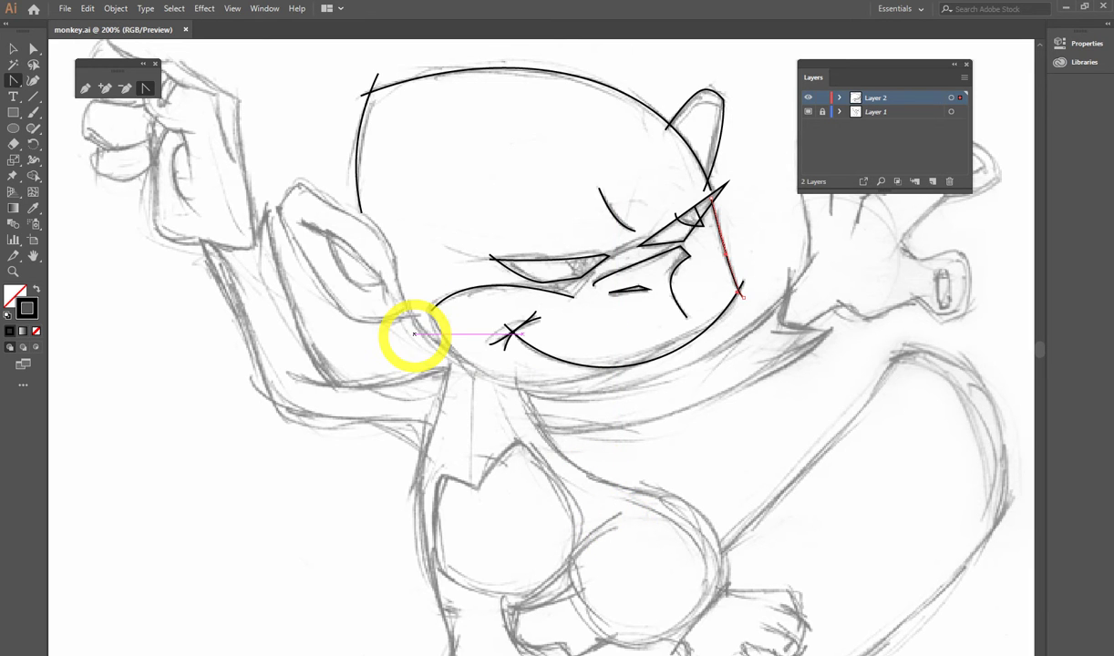
Step: Draw short Pencil collar strokes beside the right shoulder and join them into a corner
{"action": "key", "text": "n"}
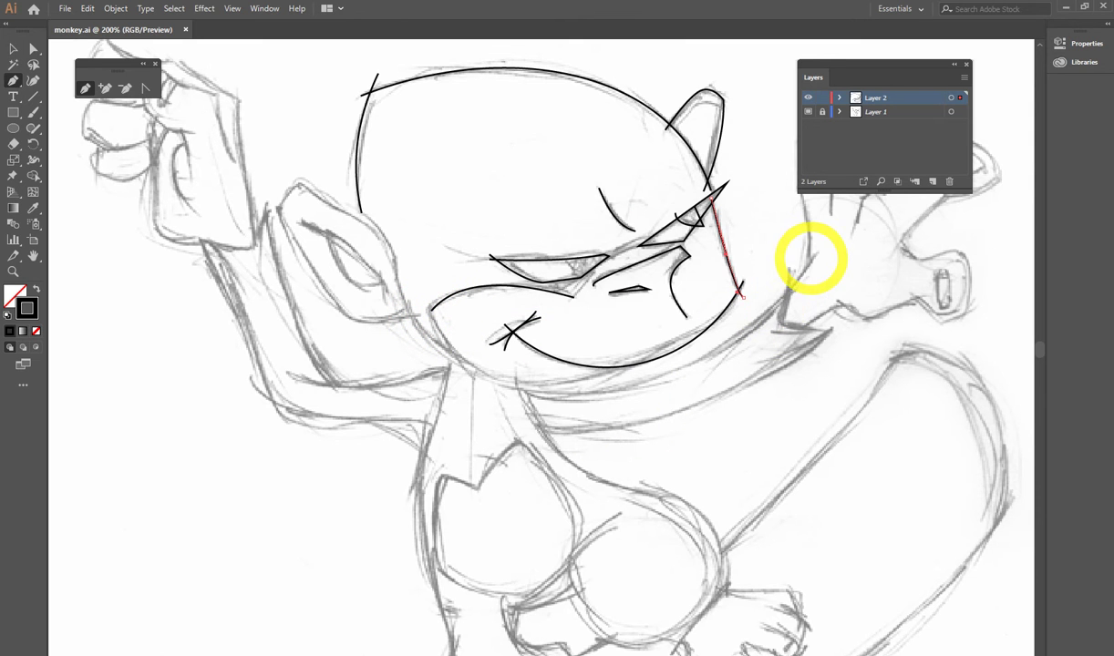
{"action": "left_click_drag", "start_coordinate": [790, 270], "coordinate": [774, 339]}
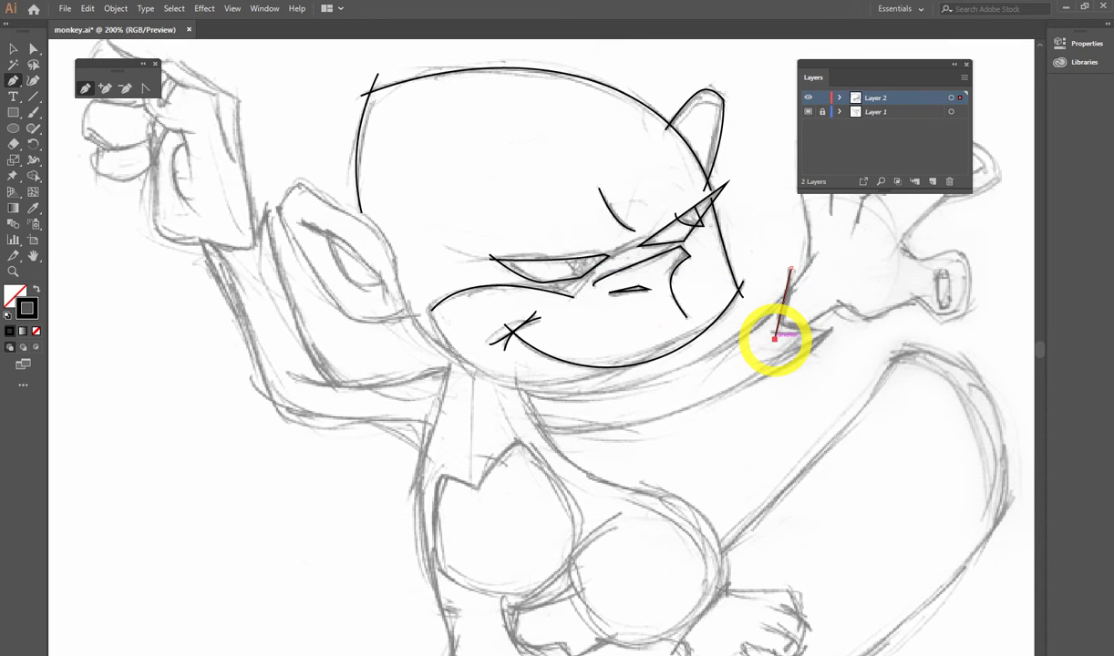
{"action": "left_click_drag", "start_coordinate": [774, 338], "coordinate": [825, 367]}
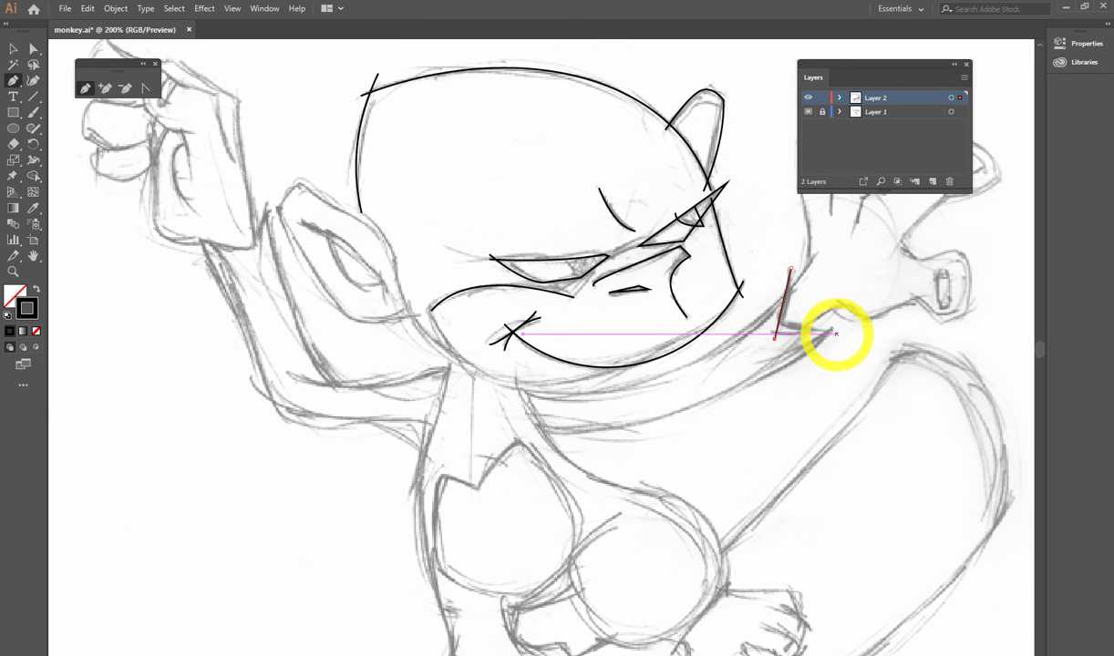
{"action": "mouse_move", "coordinate": [825, 366]}
{"action": "left_mouse_down"}
{"action": "mouse_move", "coordinate": [788, 322]}
{"action": "mouse_move", "coordinate": [769, 319]}
{"action": "left_mouse_up"}
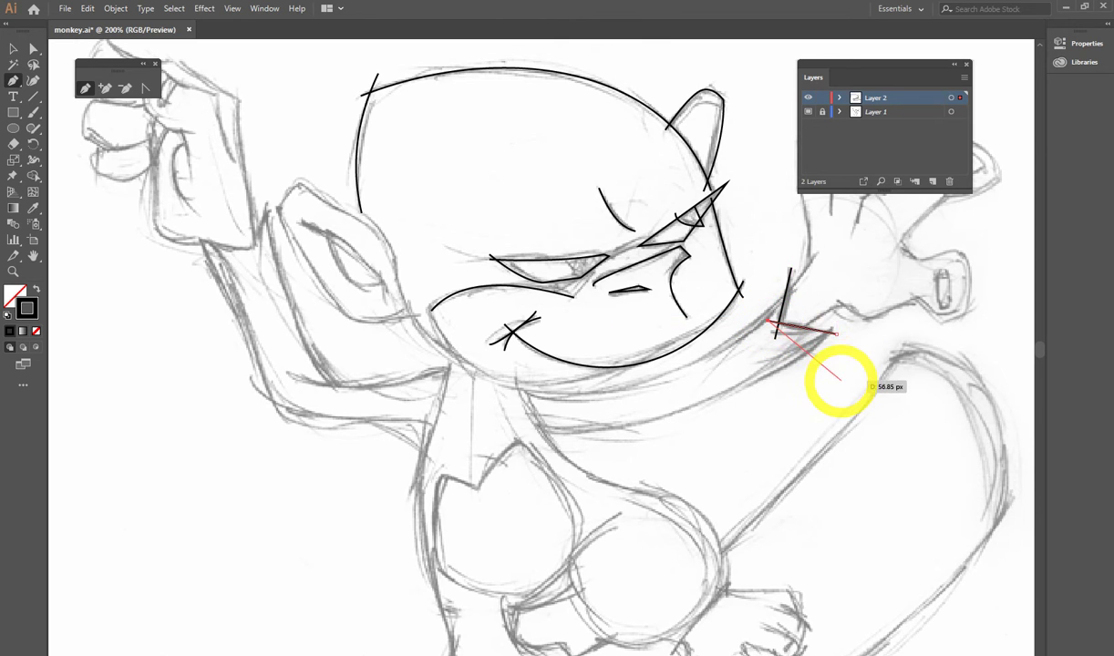
{"action": "key", "text": "j"}
{"action": "left_click_drag", "start_coordinate": [832, 367], "coordinate": [807, 328]}
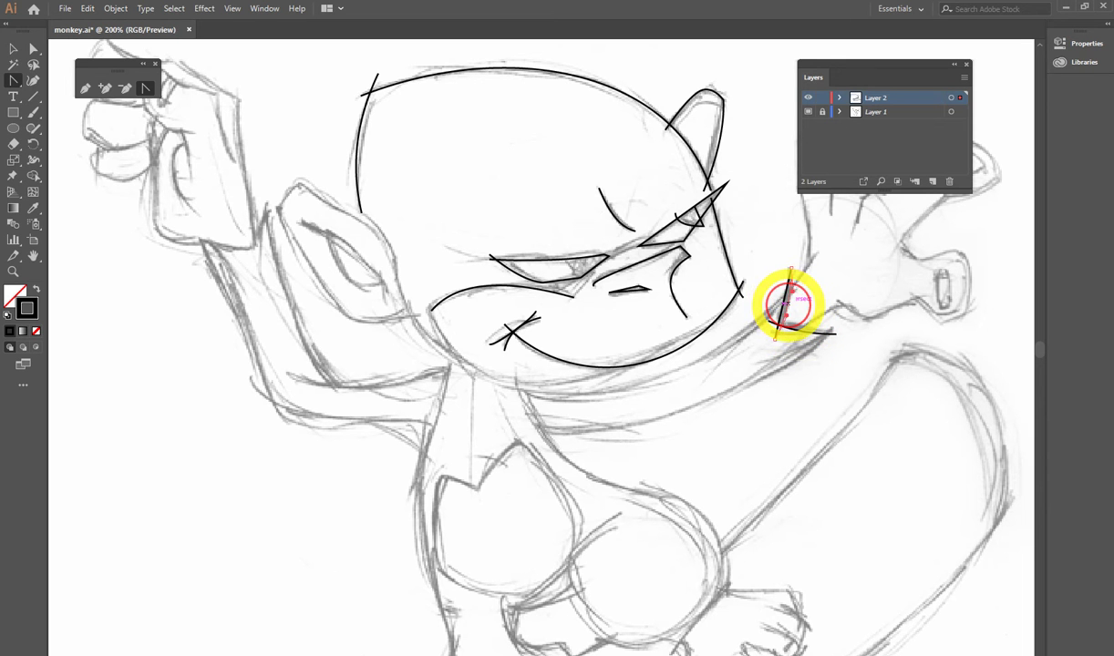
{"action": "left_click_drag", "start_coordinate": [790, 299], "coordinate": [795, 330]}
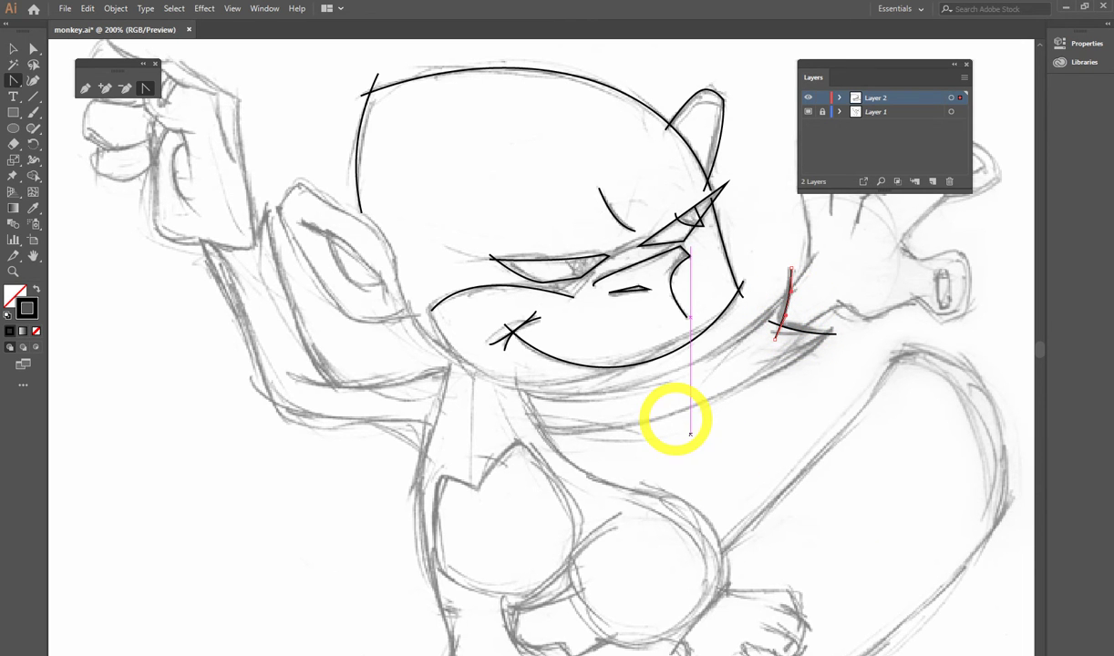
Step: Draw a long line across the neck to the shoulder and bend it into a curve
{"action": "left_click_drag", "start_coordinate": [672, 423], "coordinate": [691, 415]}
{"action": "key", "text": "n"}
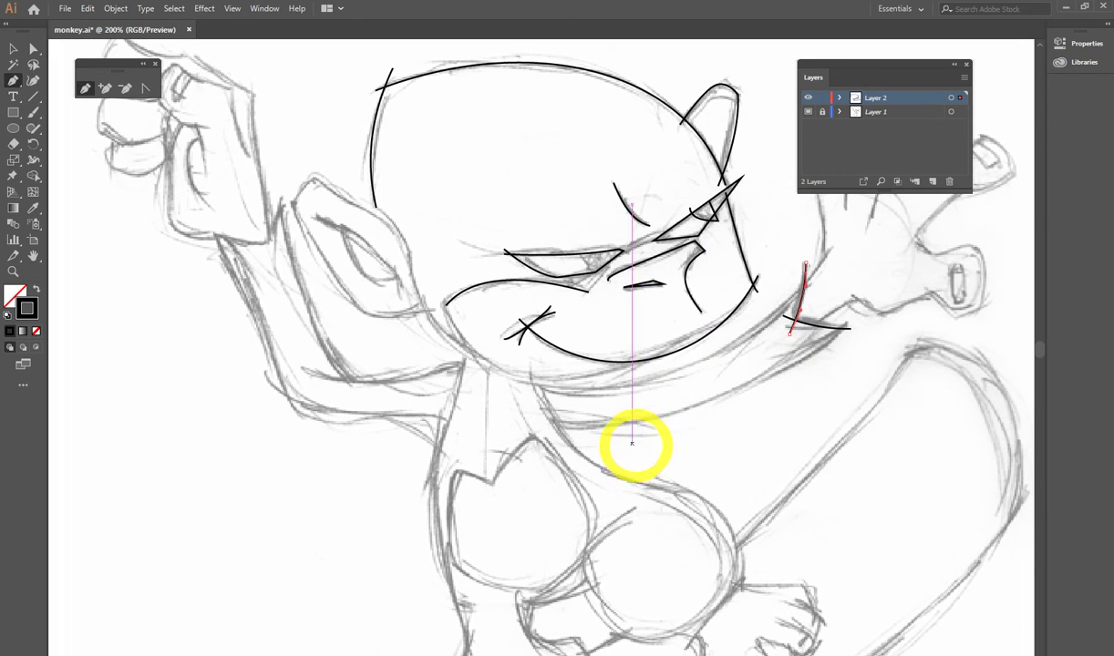
{"action": "mouse_move", "coordinate": [537, 418]}
{"action": "left_mouse_down"}
{"action": "mouse_move", "coordinate": [851, 323]}
{"action": "mouse_move", "coordinate": [901, 392]}
{"action": "left_mouse_up"}
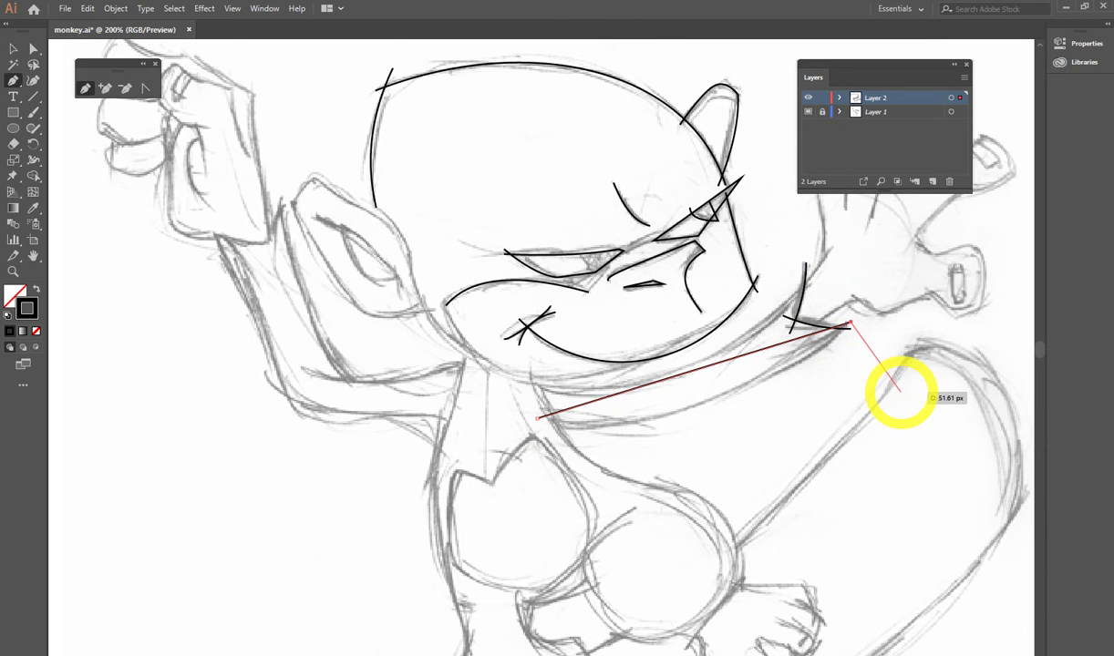
{"action": "key", "text": "shift+c"}
{"action": "mouse_move", "coordinate": [708, 366]}
{"action": "left_mouse_down"}
{"action": "mouse_move", "coordinate": [707, 396]}
{"action": "mouse_move", "coordinate": [671, 412]}
{"action": "left_mouse_up"}
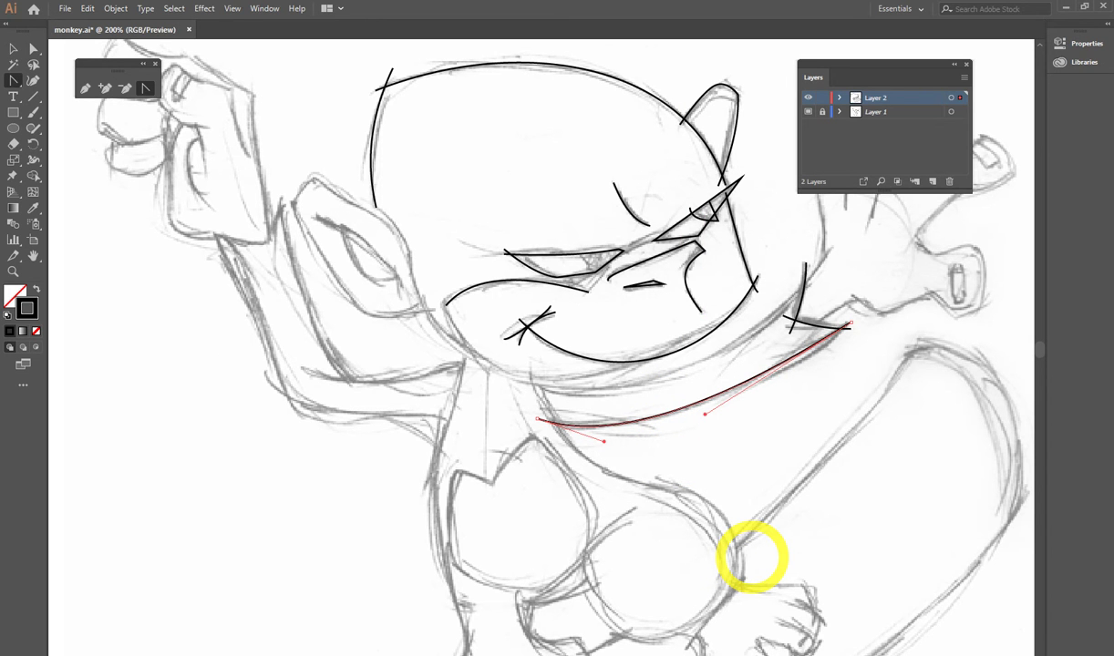
Step: Draw a Pen line from below the chin to the right shoulder, bowed downward
{"action": "key", "text": "p"}
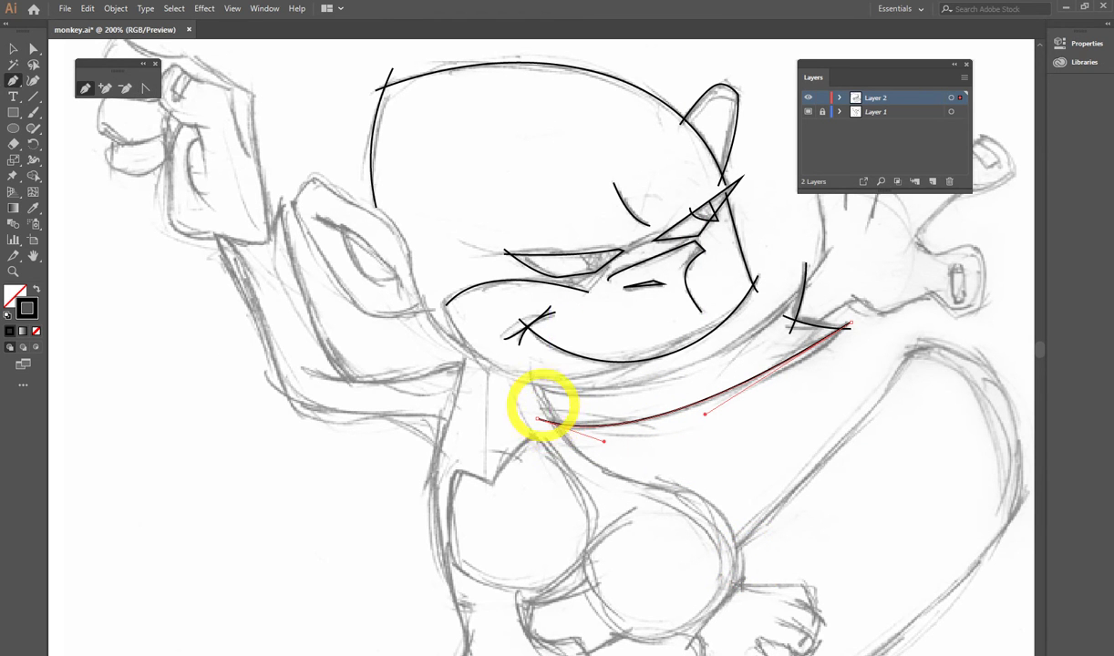
{"action": "left_click", "coordinate": [525, 380]}
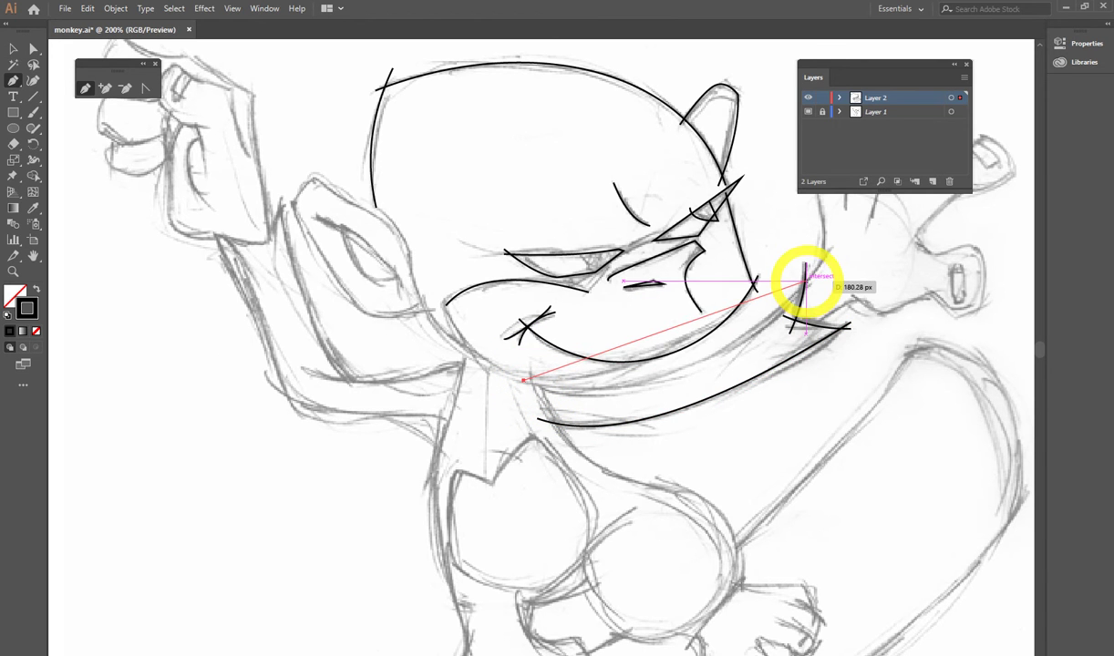
{"action": "left_click", "coordinate": [806, 276]}
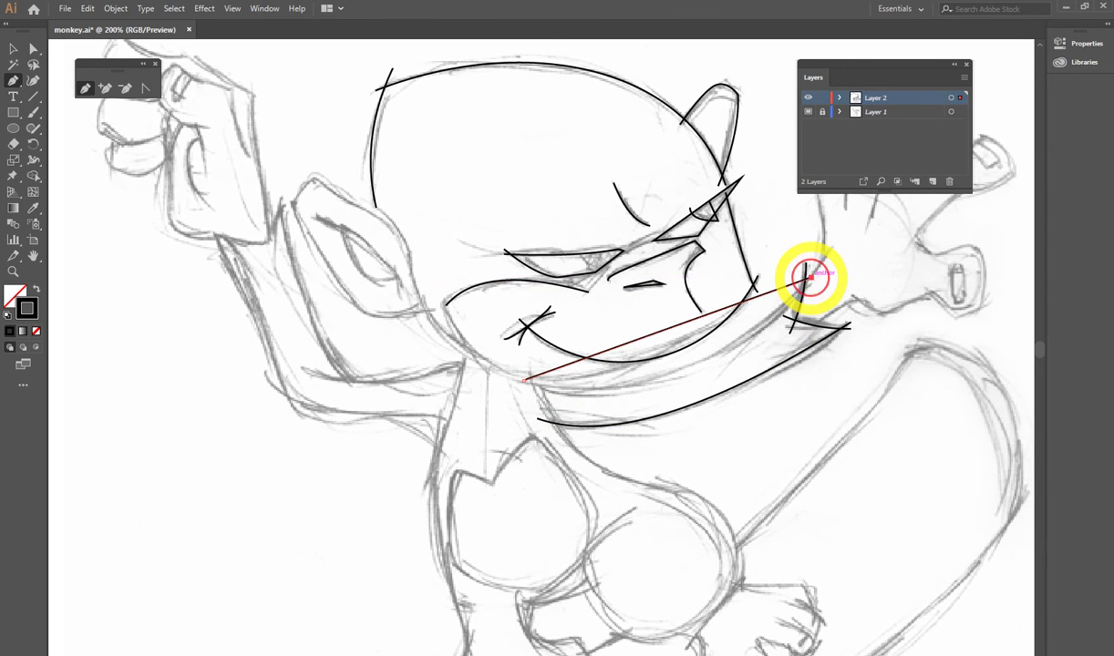
{"action": "key", "text": "shift+c"}
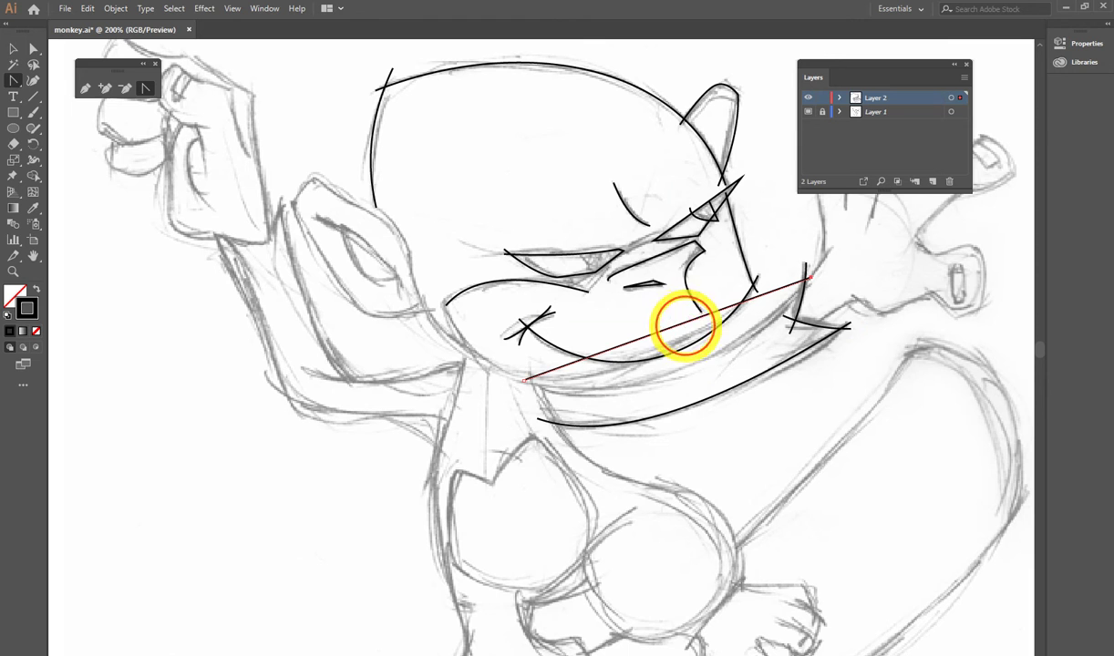
{"action": "left_click_drag", "start_coordinate": [694, 358], "coordinate": [689, 369]}
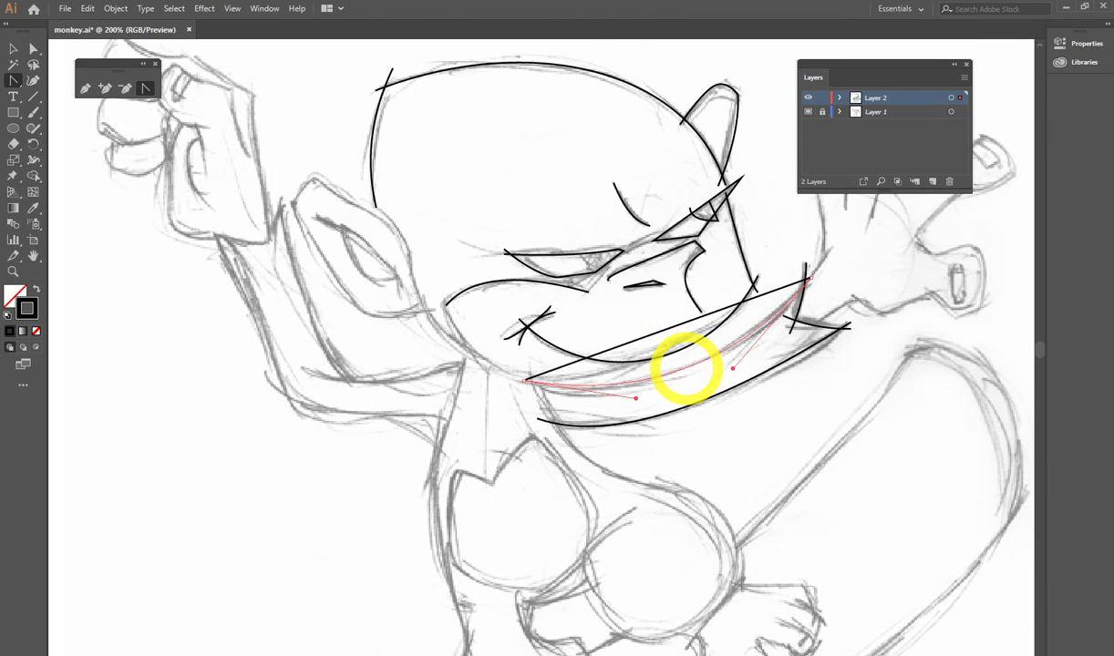
{"action": "left_click_drag", "start_coordinate": [686, 368], "coordinate": [685, 370]}
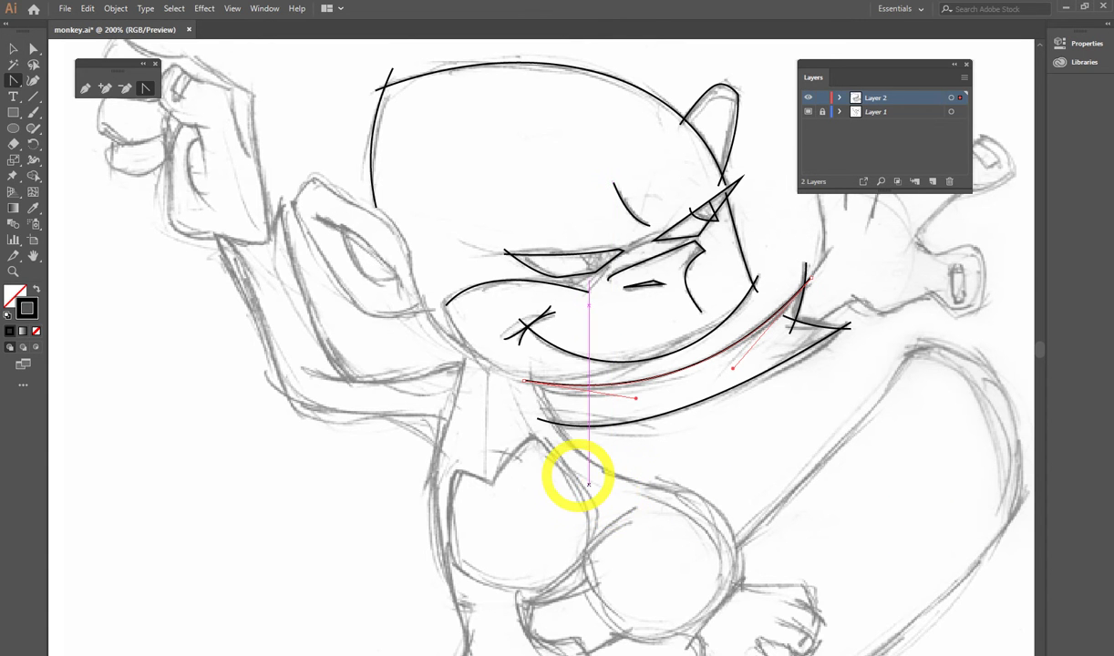
{"action": "left_click_drag", "start_coordinate": [589, 487], "coordinate": [631, 521]}
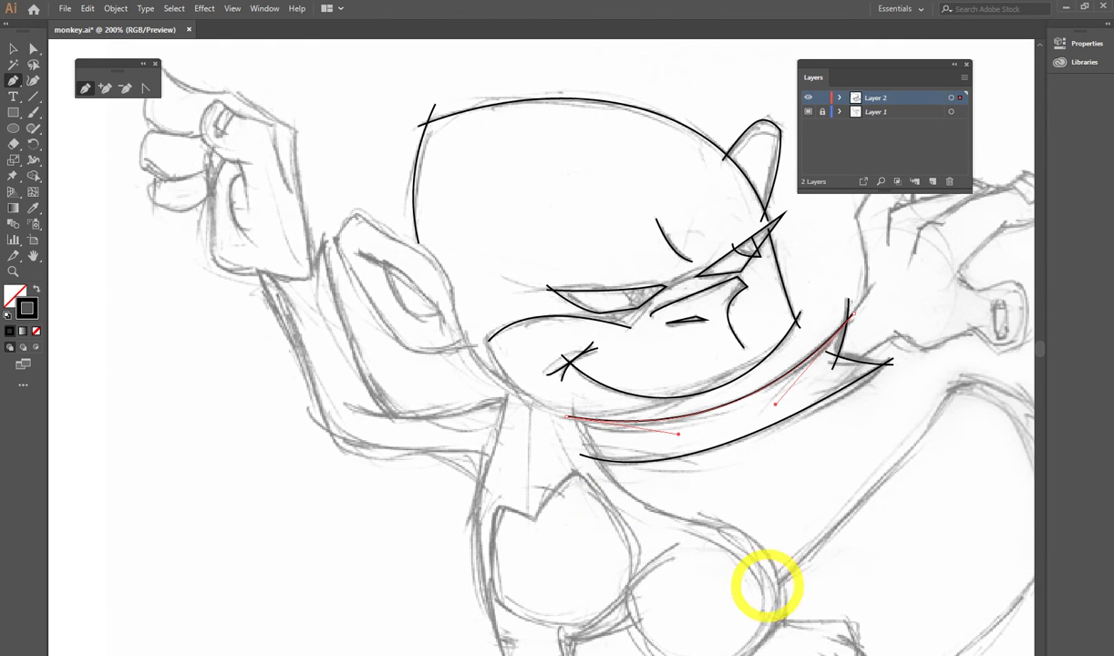
{"action": "left_click_drag", "start_coordinate": [815, 490], "coordinate": [811, 493]}
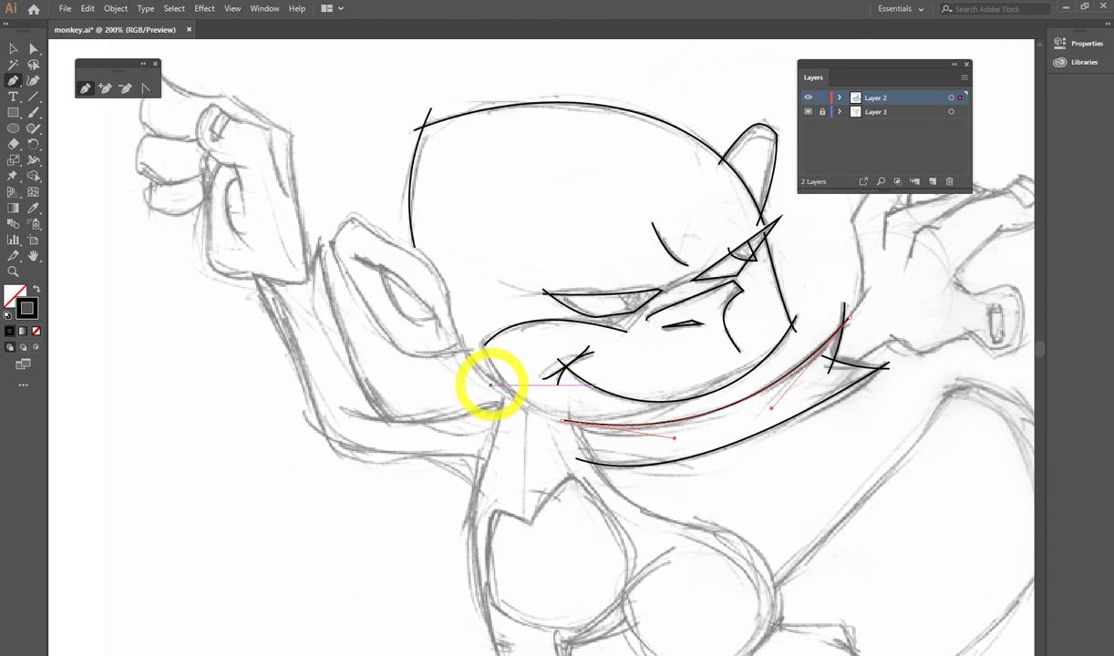
Step: Draw a short, slightly curved segment down the left cheek
{"action": "left_click", "coordinate": [402, 236]}
{"action": "left_click", "coordinate": [456, 304]}
{"action": "key", "text": "shift+c"}
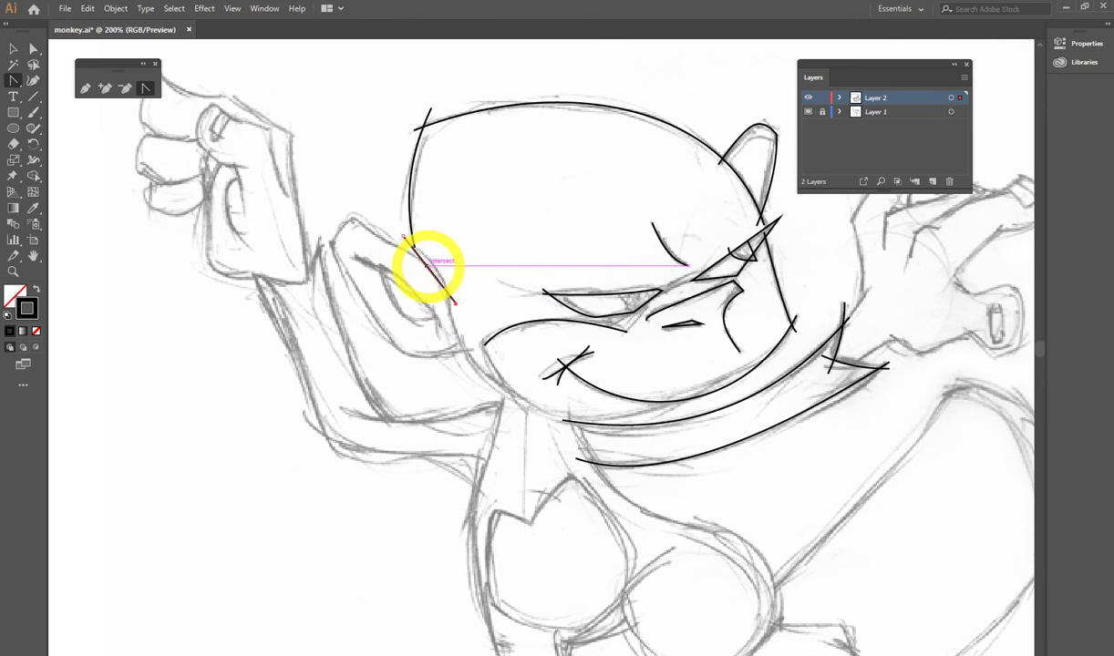
{"action": "left_click_drag", "start_coordinate": [431, 270], "coordinate": [433, 258]}
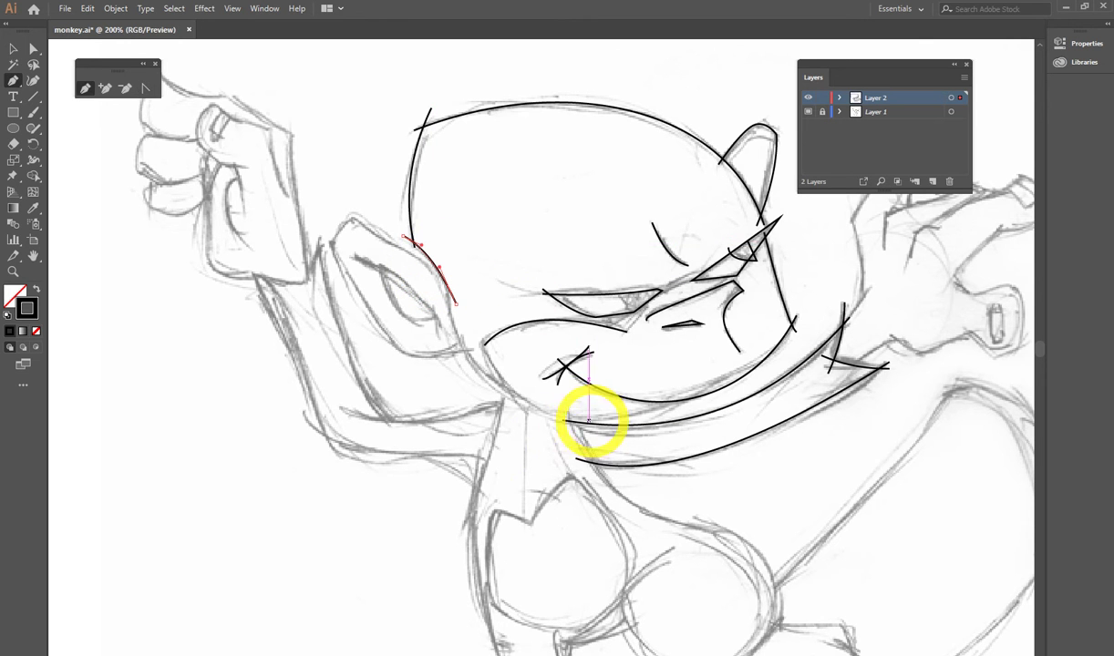
Step: Draw the jaw line from below the cheek to the collar, bowing it to the left
{"action": "left_click", "coordinate": [448, 276]}
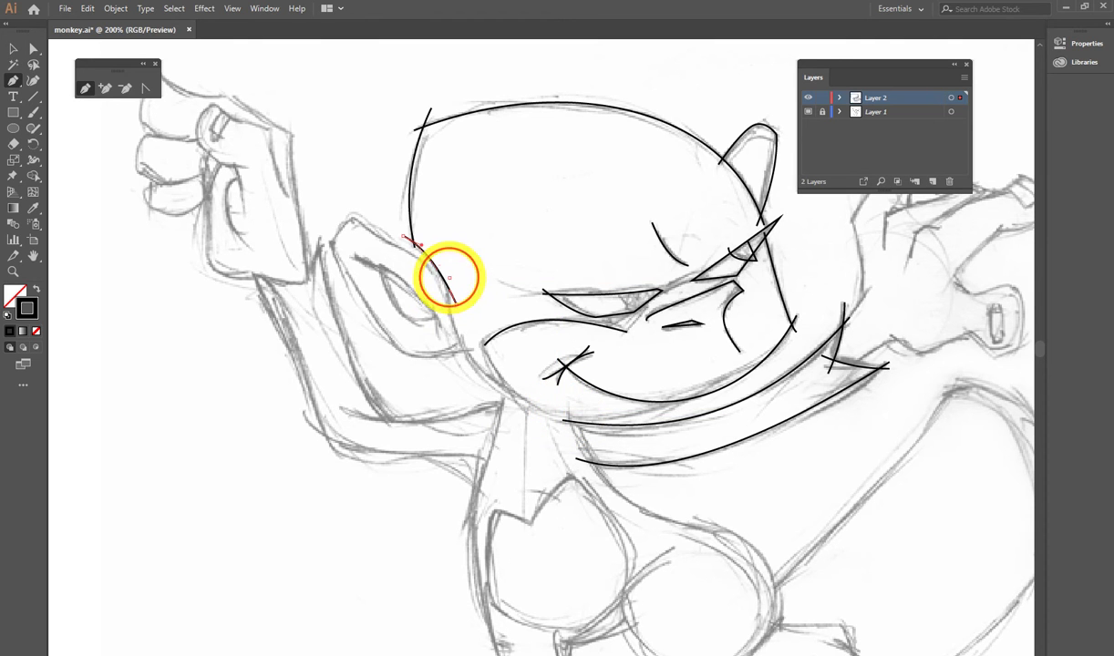
{"action": "left_click", "coordinate": [580, 432]}
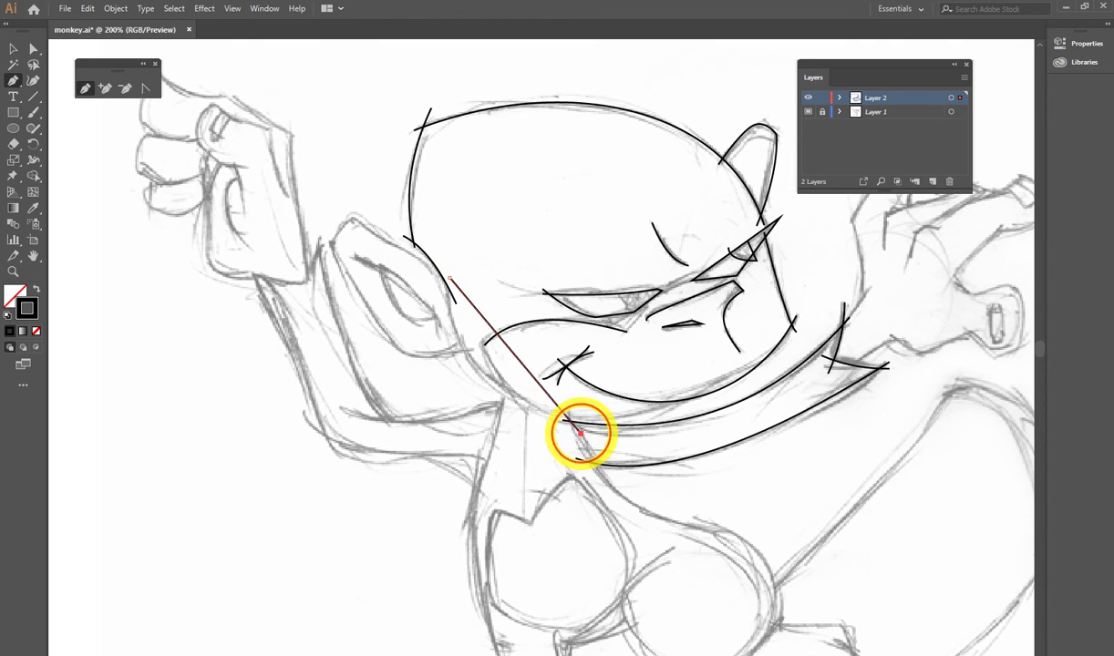
{"action": "key", "text": "shift+c"}
{"action": "mouse_move", "coordinate": [557, 409]}
{"action": "left_mouse_down"}
{"action": "mouse_move", "coordinate": [490, 351]}
{"action": "mouse_move", "coordinate": [474, 369]}
{"action": "mouse_move", "coordinate": [490, 401]}
{"action": "mouse_move", "coordinate": [512, 392]}
{"action": "mouse_move", "coordinate": [505, 407]}
{"action": "left_mouse_up"}
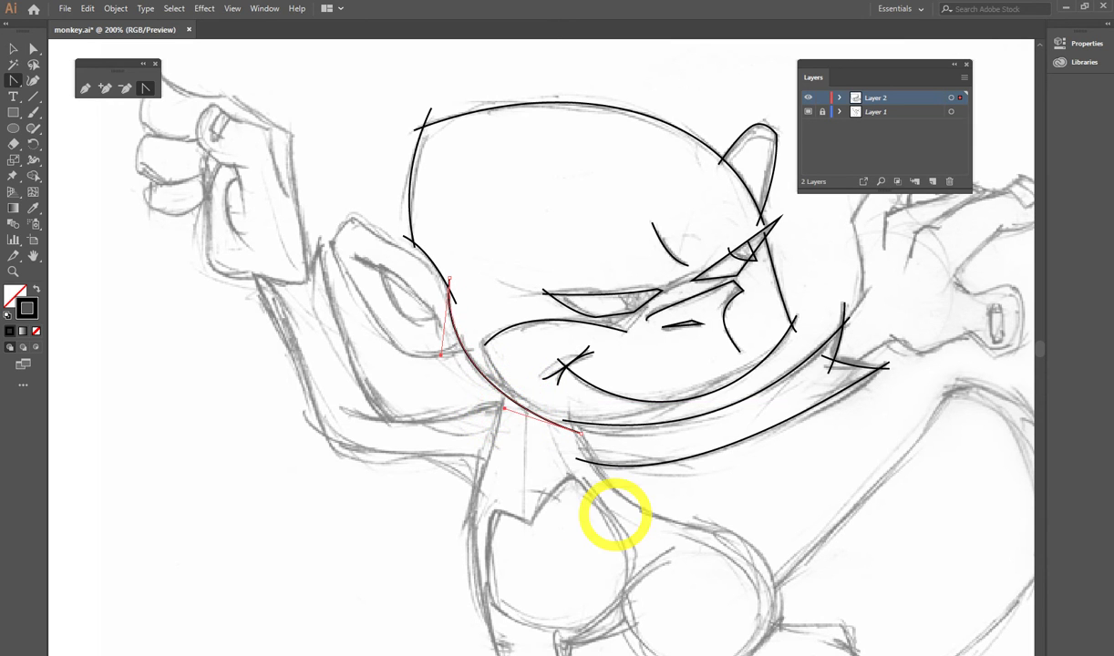
{"action": "left_click_drag", "start_coordinate": [580, 430], "coordinate": [593, 427]}
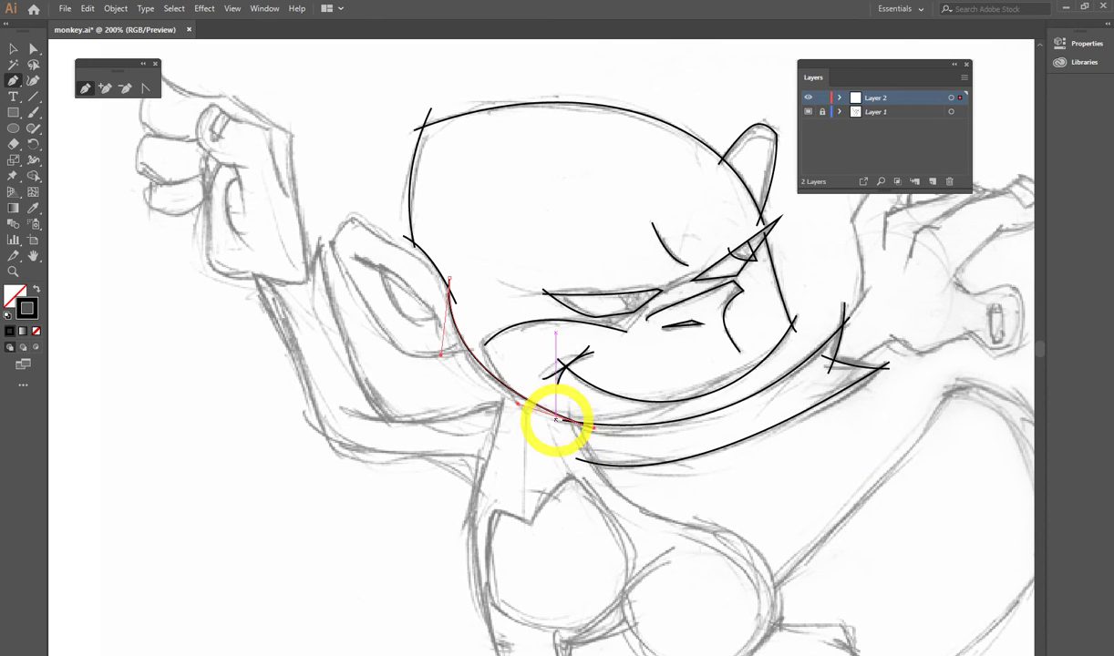
Step: Draw a short curve along the collar top under the smile and refine its left handle
{"action": "left_click_drag", "start_coordinate": [559, 424], "coordinate": [638, 412]}
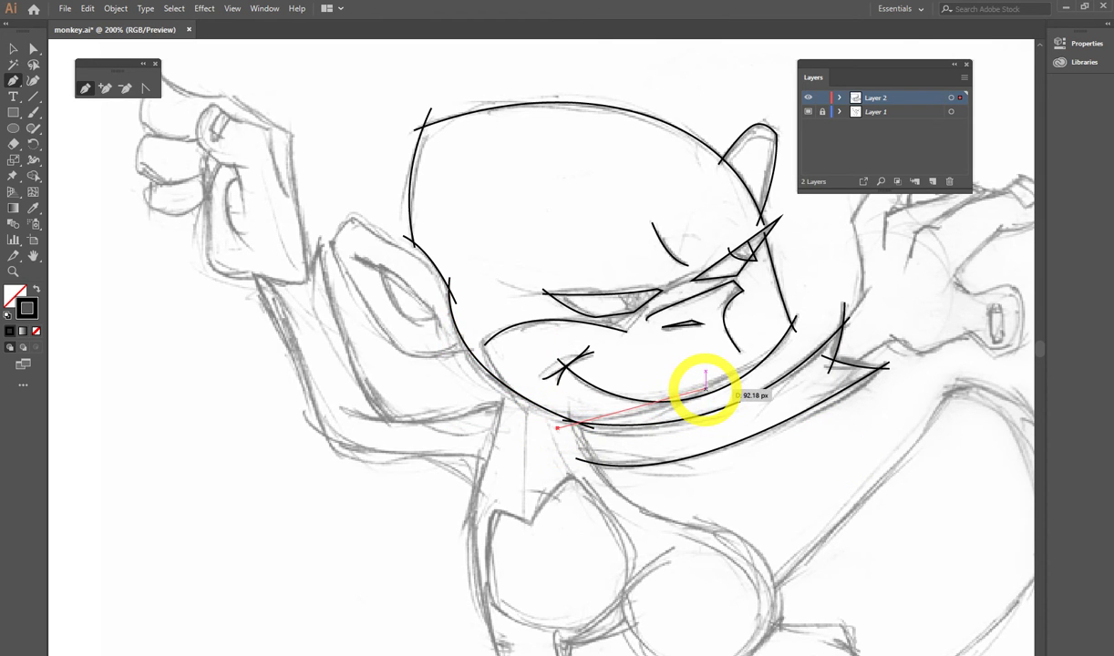
{"action": "left_click", "coordinate": [706, 388]}
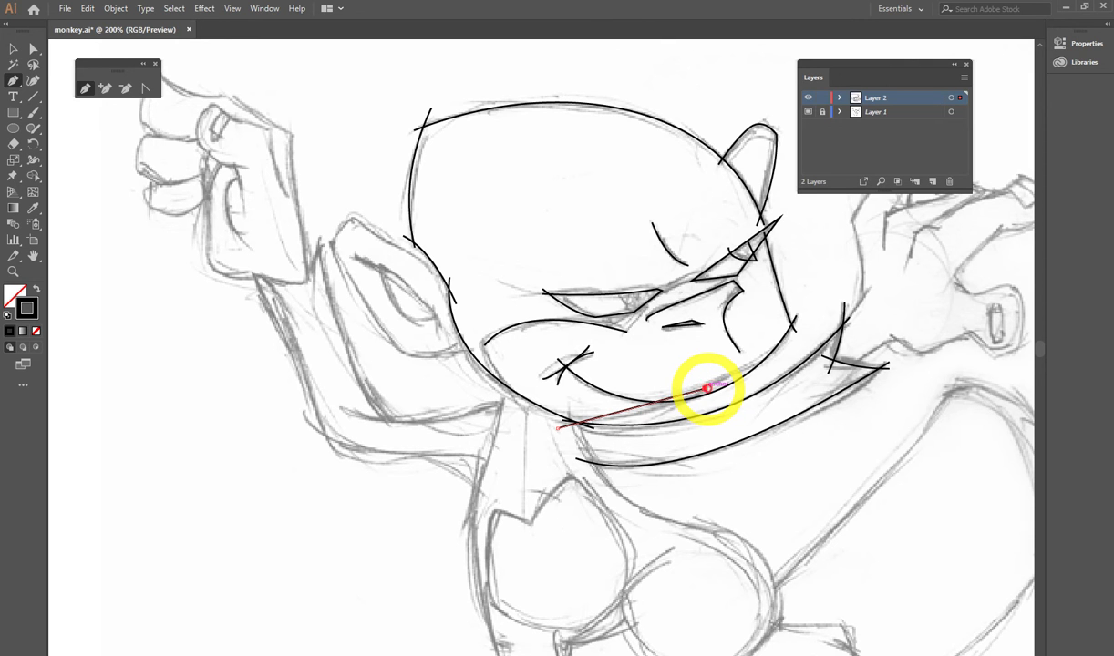
{"action": "key", "text": "shift+c"}
{"action": "left_click_drag", "start_coordinate": [706, 389], "coordinate": [653, 412]}
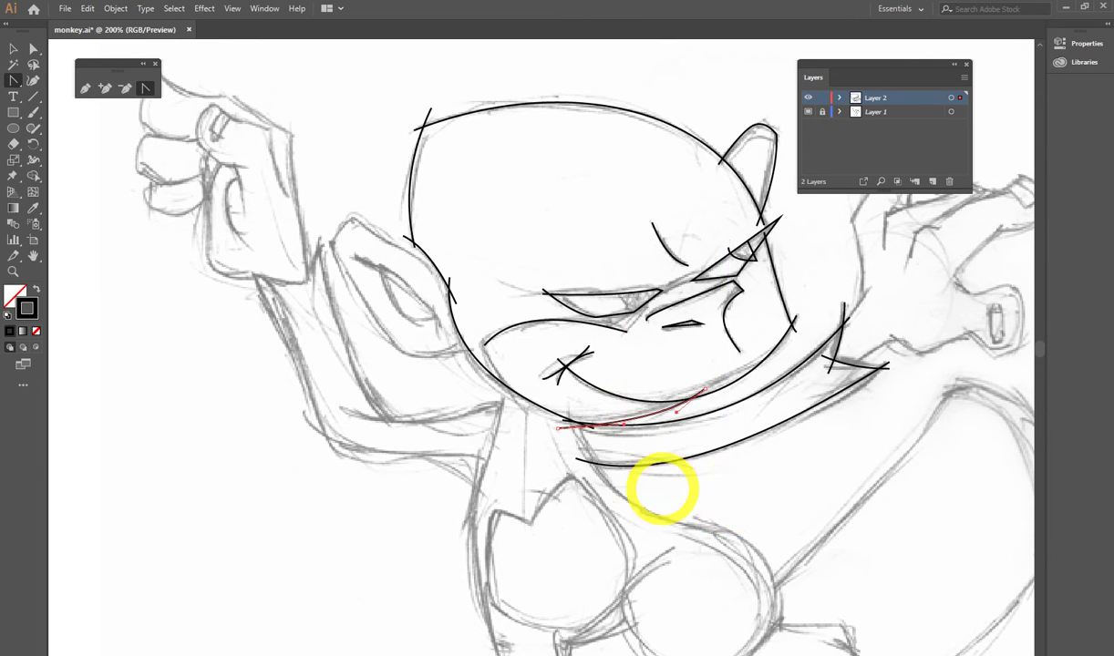
{"action": "left_click", "coordinate": [560, 436], "text": "ctrl"}
{"action": "left_click", "coordinate": [558, 428]}
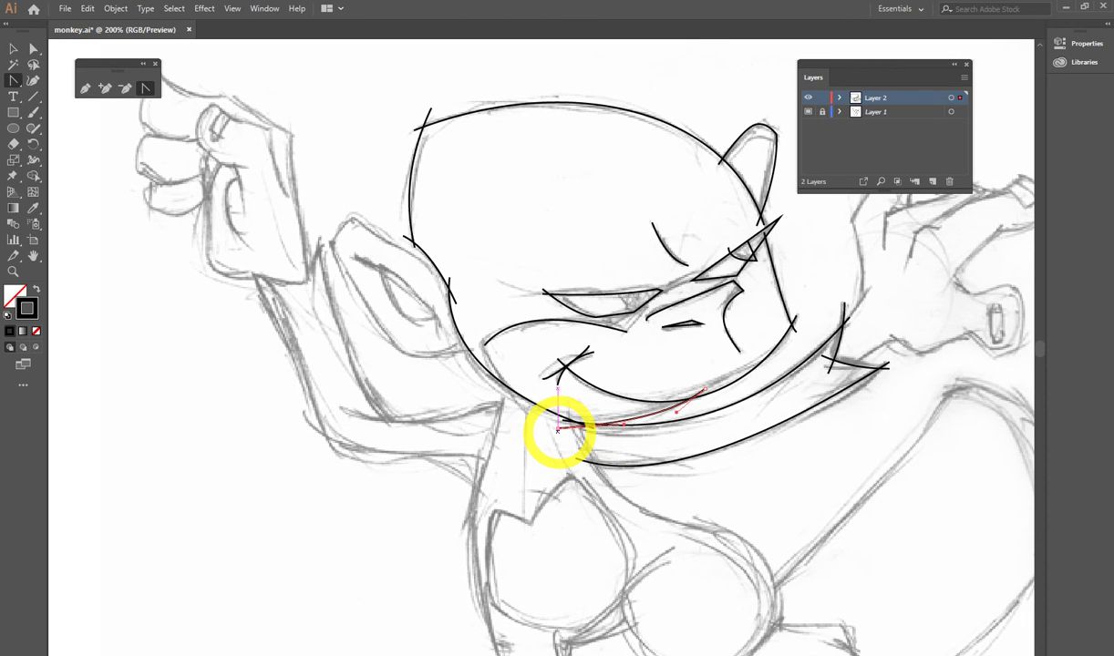
{"action": "left_click_drag", "start_coordinate": [558, 428], "coordinate": [567, 430]}
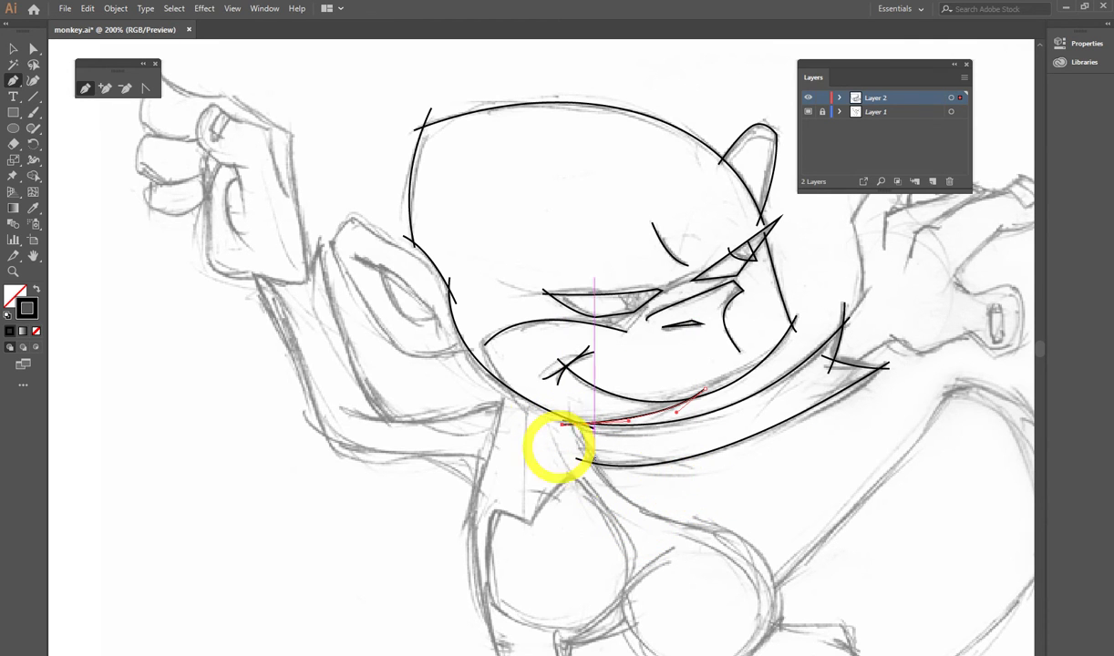
{"action": "left_click_drag", "start_coordinate": [419, 372], "coordinate": [420, 394]}
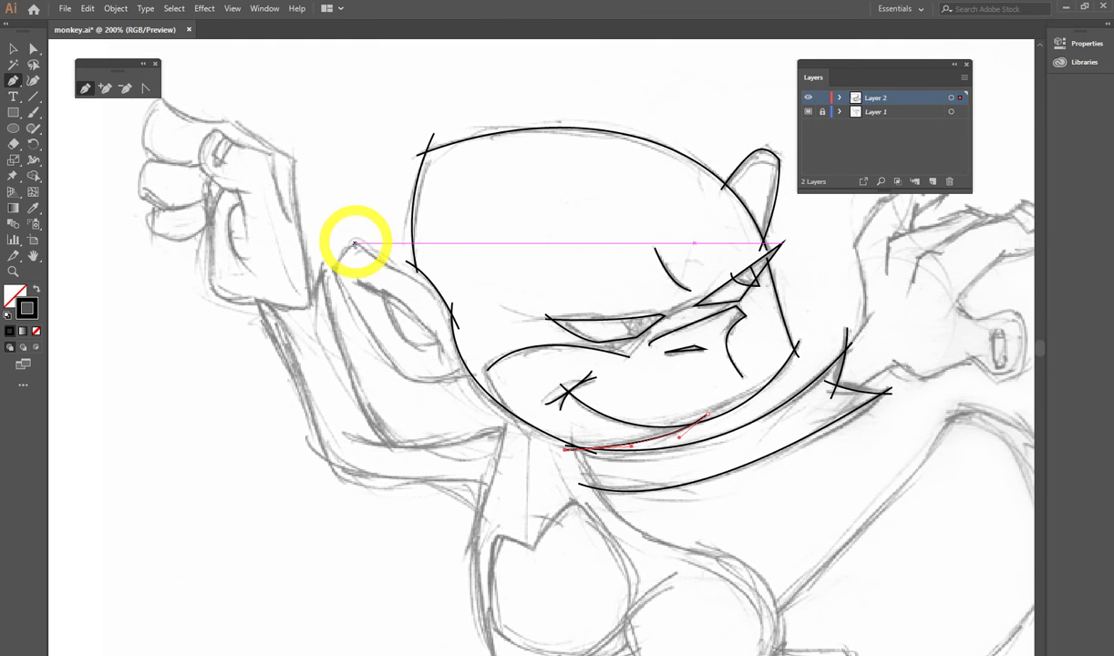
{"action": "left_click_drag", "start_coordinate": [505, 481], "coordinate": [397, 443]}
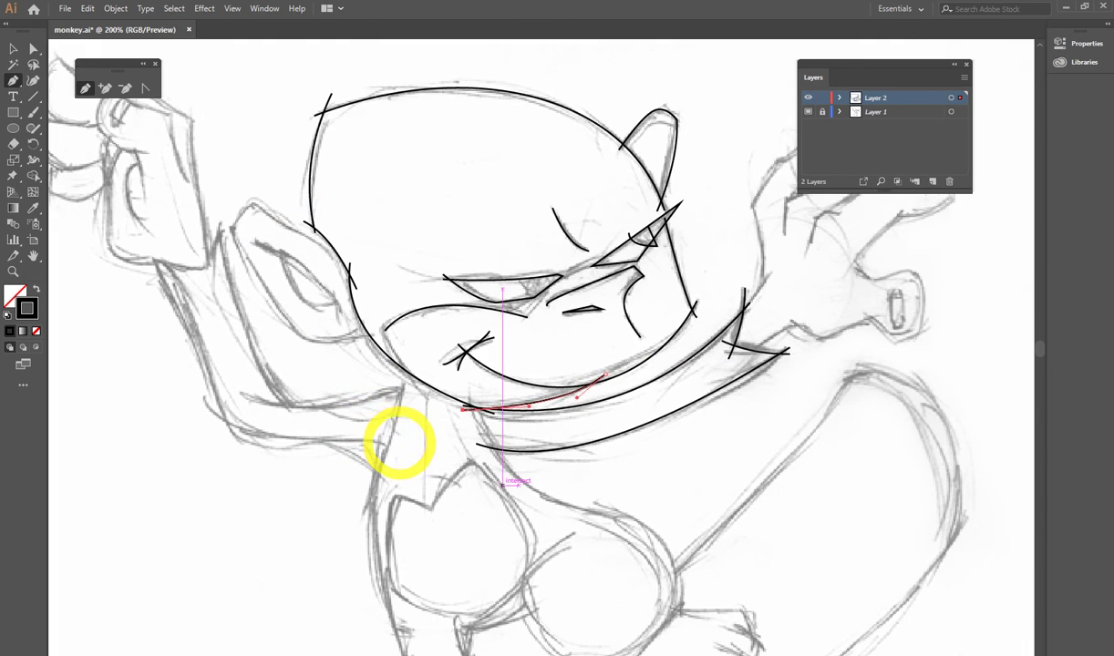
Step: Trace the chest outline as a curve from under the jaw down to the lower right
{"action": "left_click", "coordinate": [468, 393]}
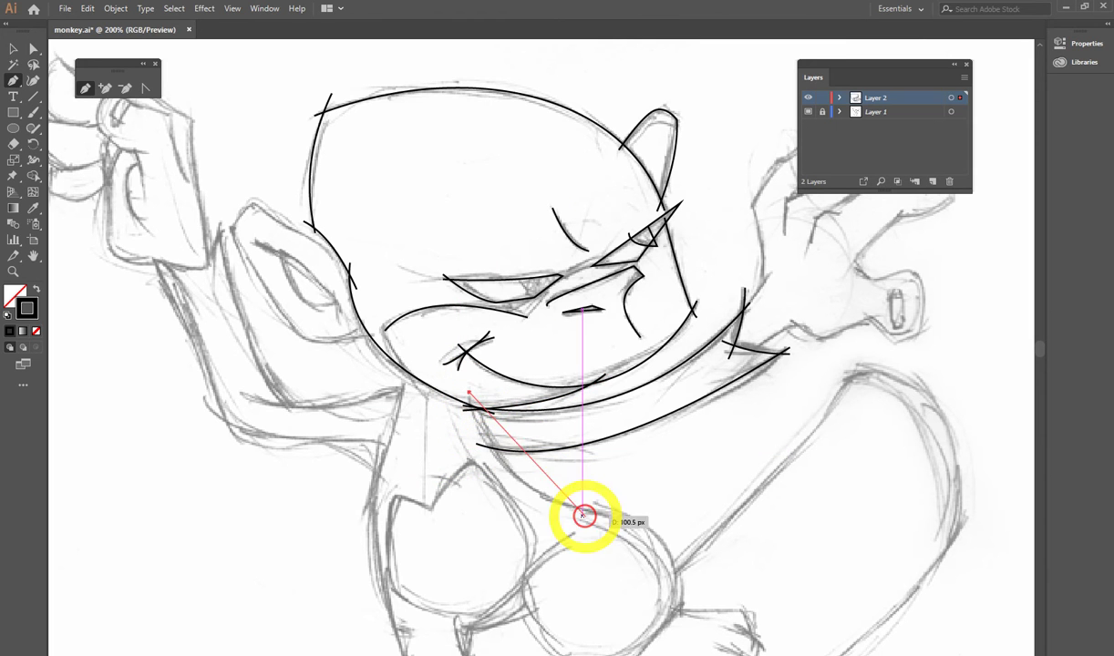
{"action": "left_click", "coordinate": [627, 517]}
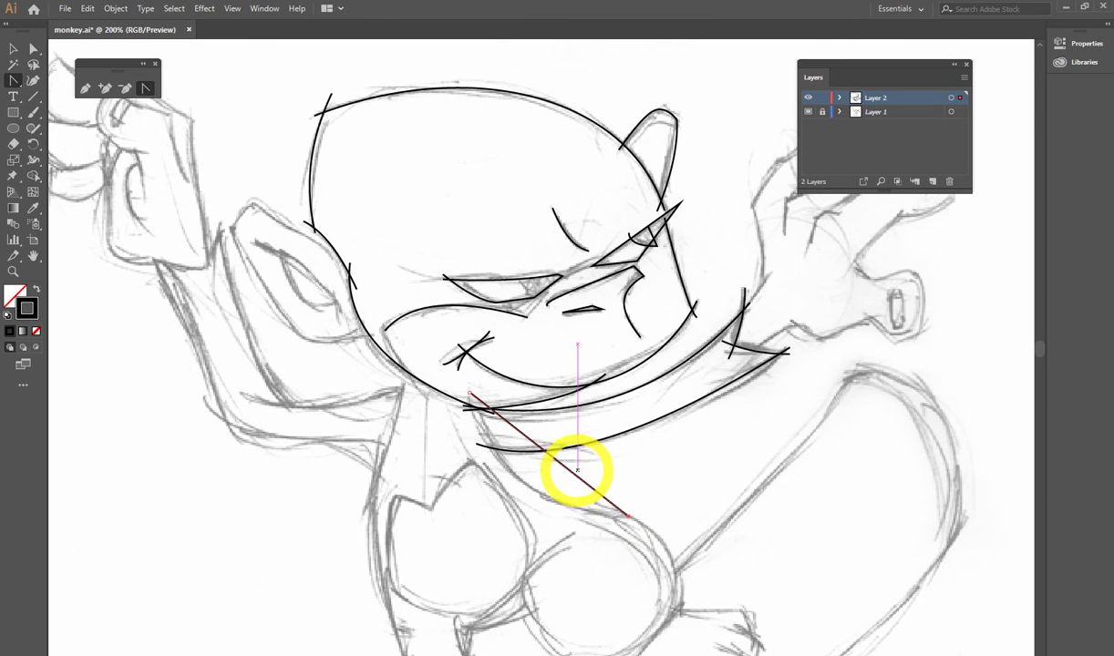
{"action": "left_click", "coordinate": [535, 473]}
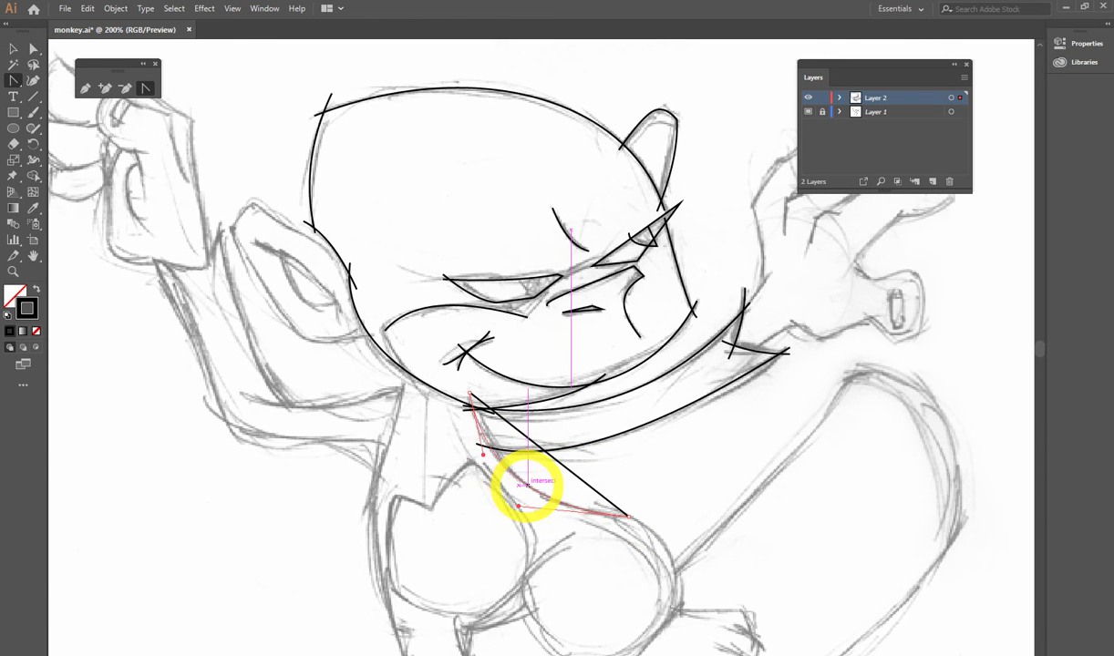
{"action": "left_click", "coordinate": [527, 485]}
{"action": "left_click_drag", "start_coordinate": [688, 485], "coordinate": [651, 324]}
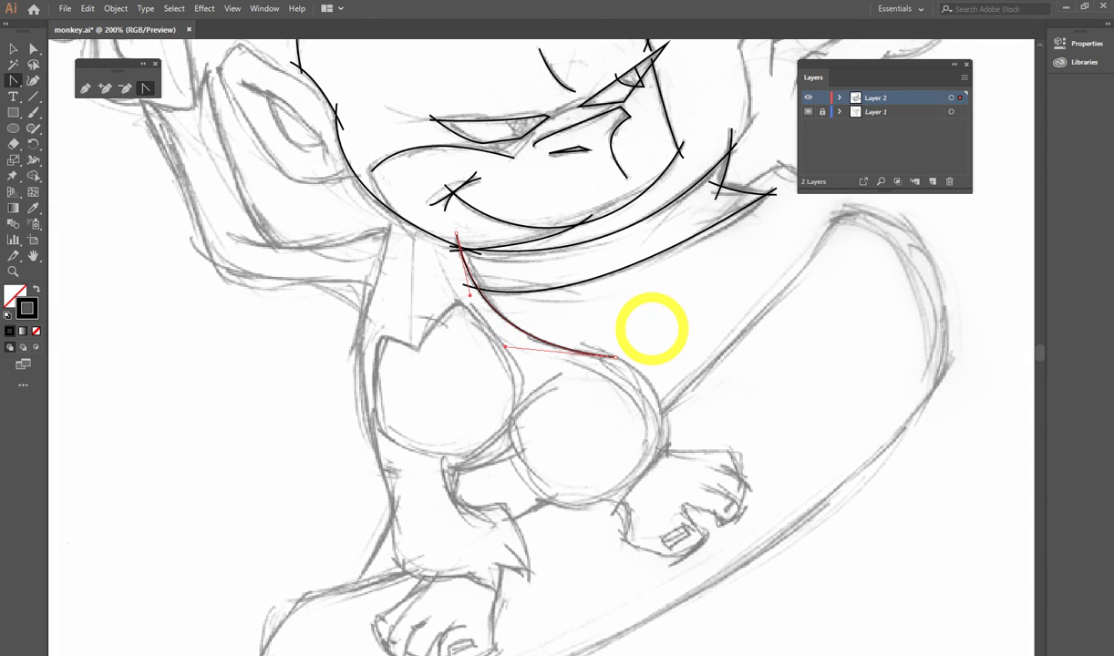
Step: Connect a segment from the hand anchor to the chest curve's end, undoing a stray attempt
{"action": "key", "text": "p"}
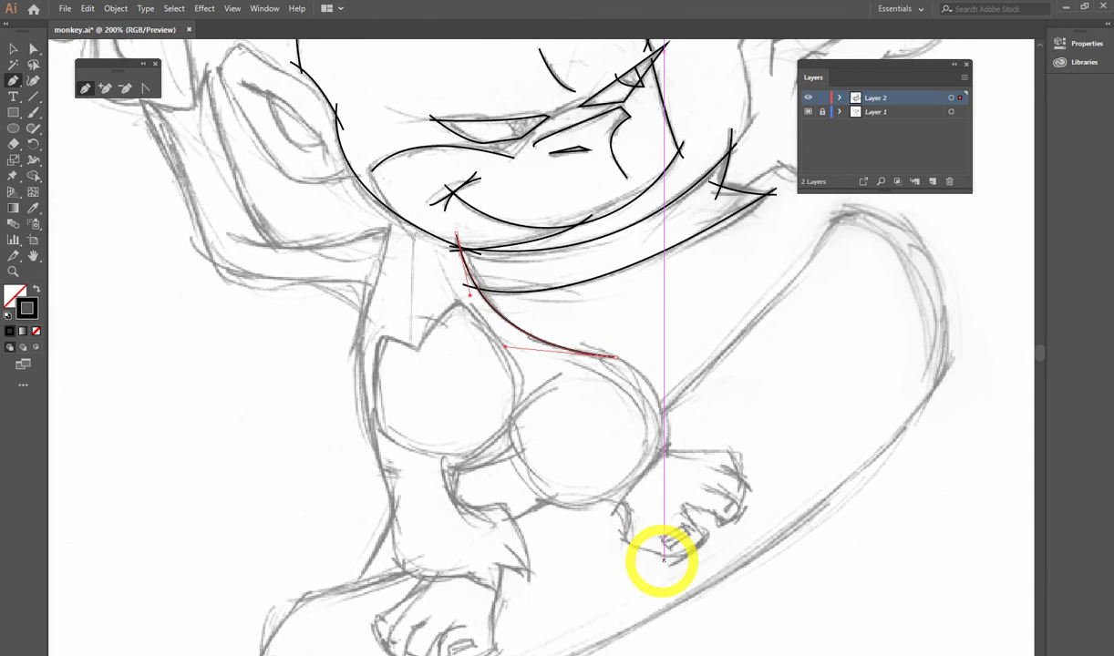
{"action": "left_click_drag", "start_coordinate": [525, 446], "coordinate": [534, 453]}
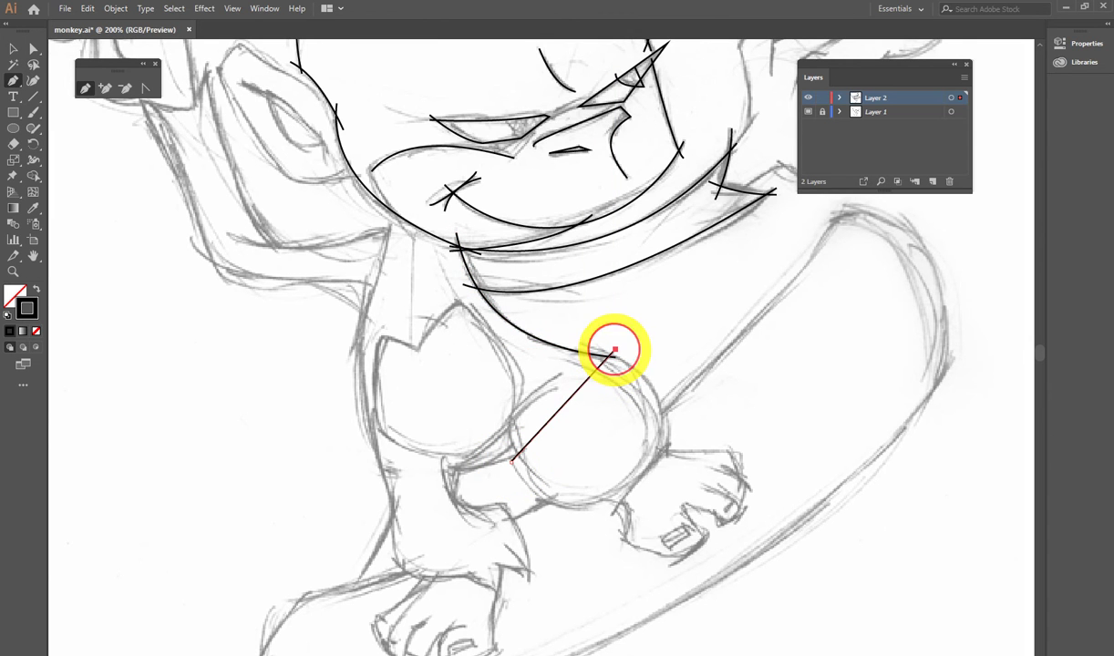
{"action": "mouse_move", "coordinate": [615, 347]}
{"action": "left_mouse_down"}
{"action": "mouse_move", "coordinate": [591, 408]}
{"action": "mouse_move", "coordinate": [625, 455]}
{"action": "left_mouse_up"}
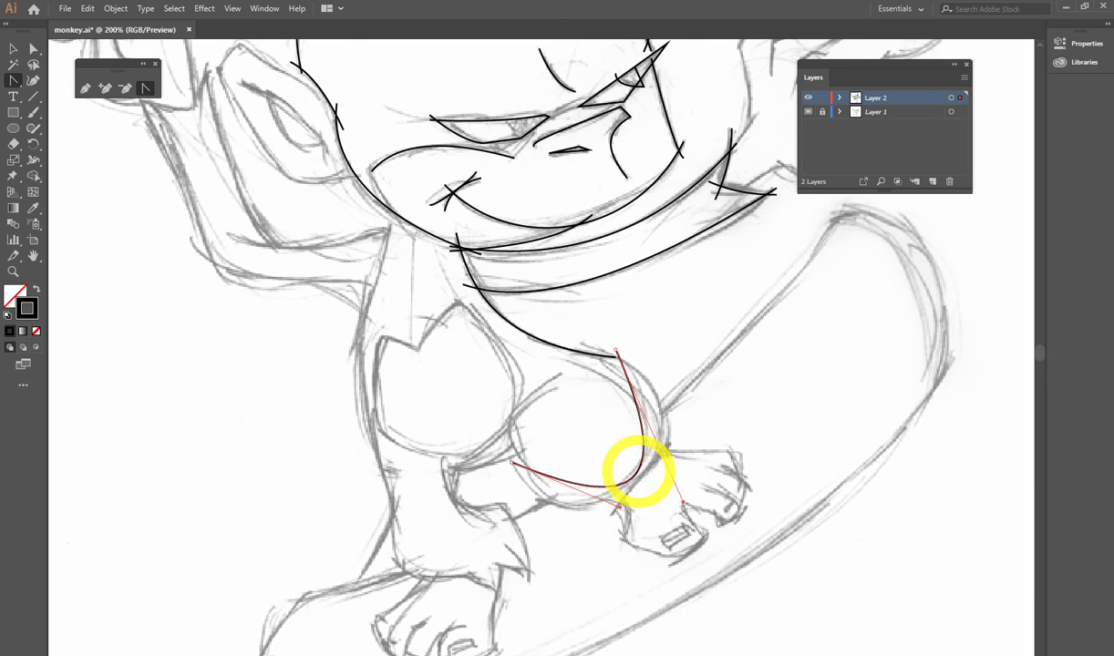
{"action": "key", "text": "ctrl+z"}
{"action": "key", "text": "p"}
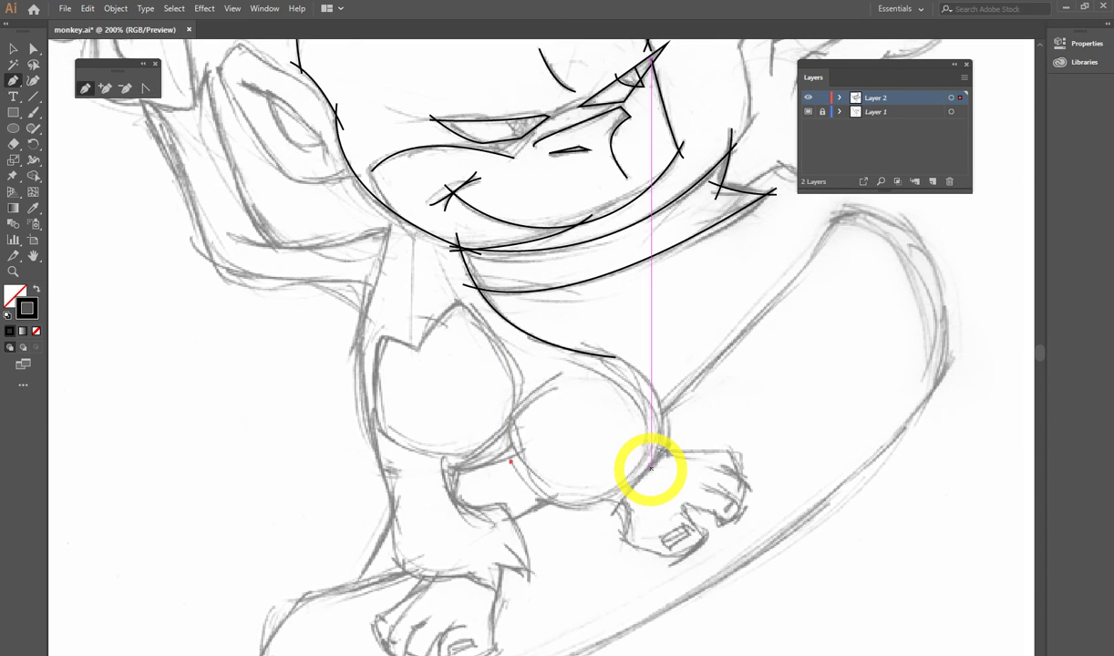
{"action": "left_click", "coordinate": [608, 350]}
Step: Curve the new arm segment outward along the sketch's outer arm
{"action": "key", "text": "shift+c"}
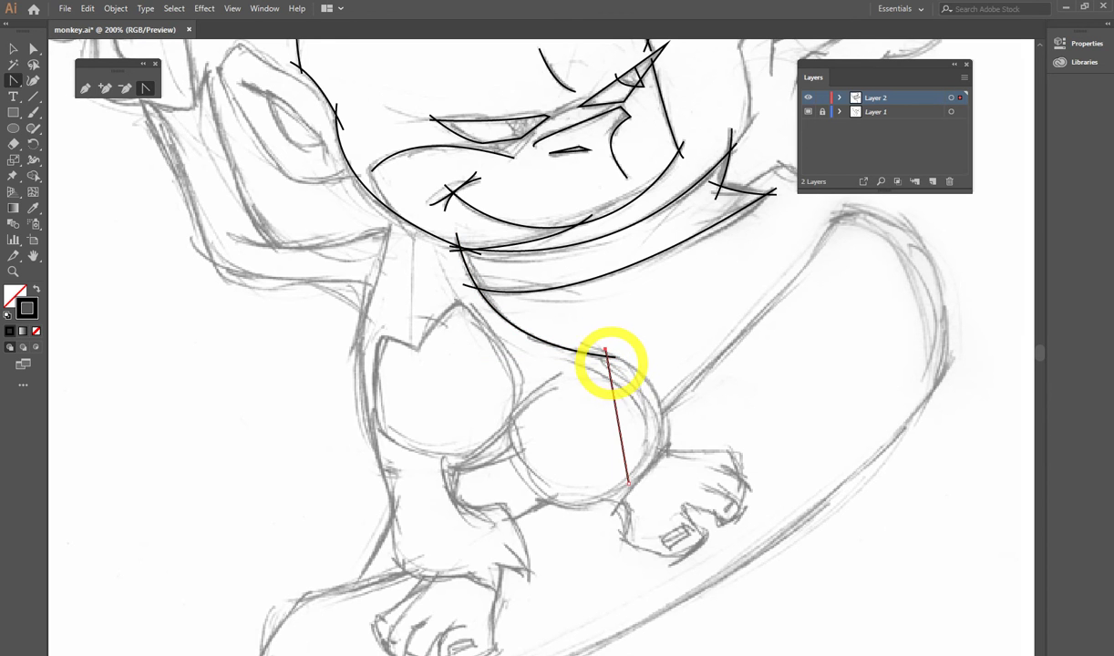
{"action": "left_click", "coordinate": [620, 420]}
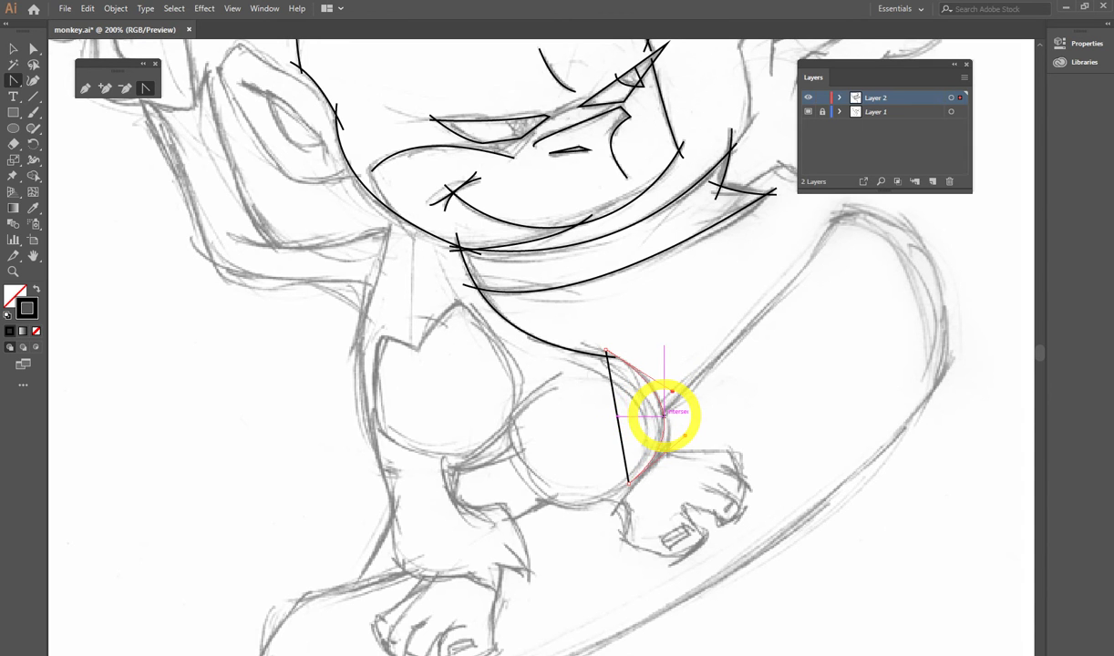
{"action": "left_click", "coordinate": [663, 413]}
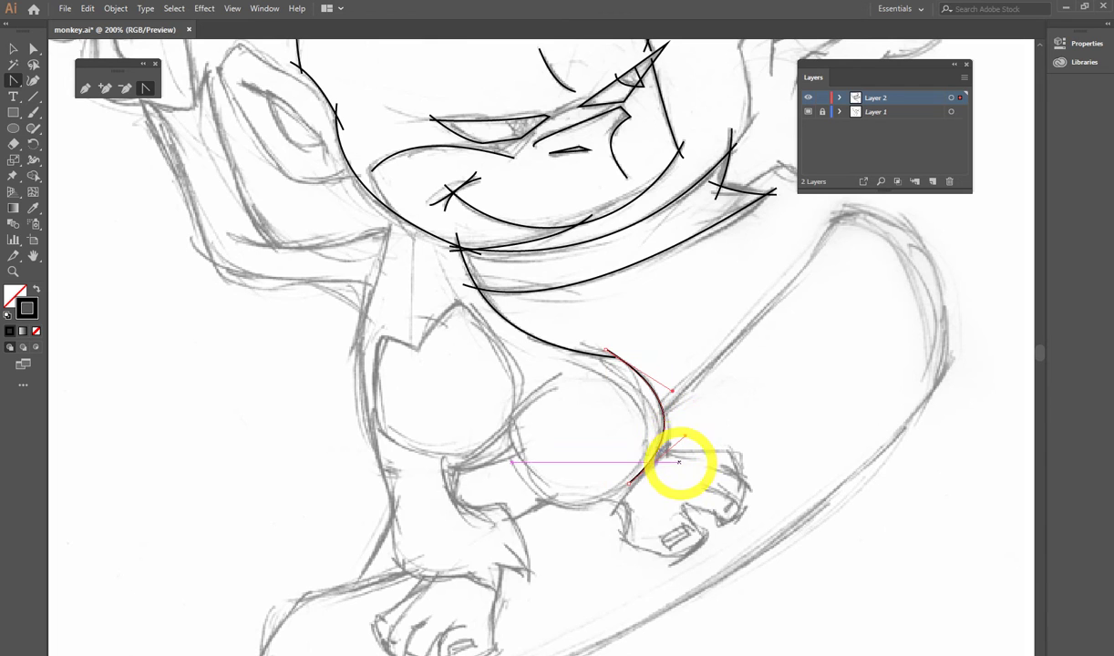
{"action": "mouse_move", "coordinate": [685, 436]}
{"action": "left_mouse_down"}
{"action": "mouse_move", "coordinate": [691, 462]}
{"action": "mouse_move", "coordinate": [690, 446]}
{"action": "left_mouse_up"}
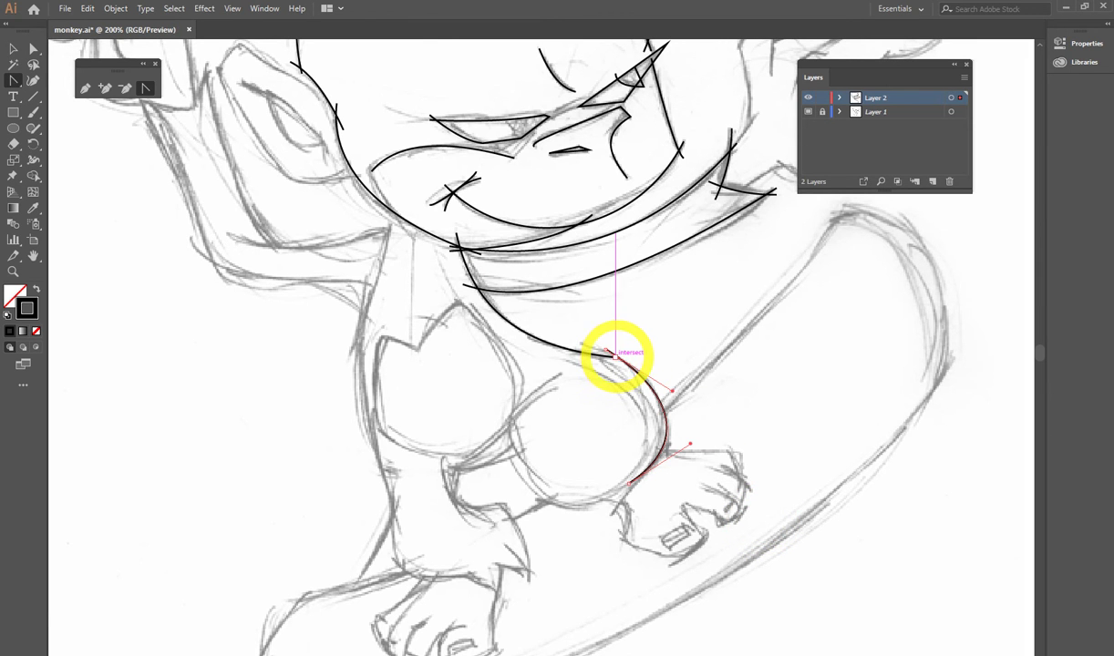
Step: Refine the handles and anchors of the upper chest and neck curves to fit the sketch
{"action": "key", "text": "p"}
{"action": "mouse_move", "coordinate": [604, 349]}
{"action": "left_mouse_down"}
{"action": "mouse_move", "coordinate": [669, 392]}
{"action": "mouse_move", "coordinate": [650, 357]}
{"action": "mouse_move", "coordinate": [580, 343]}
{"action": "left_mouse_up"}
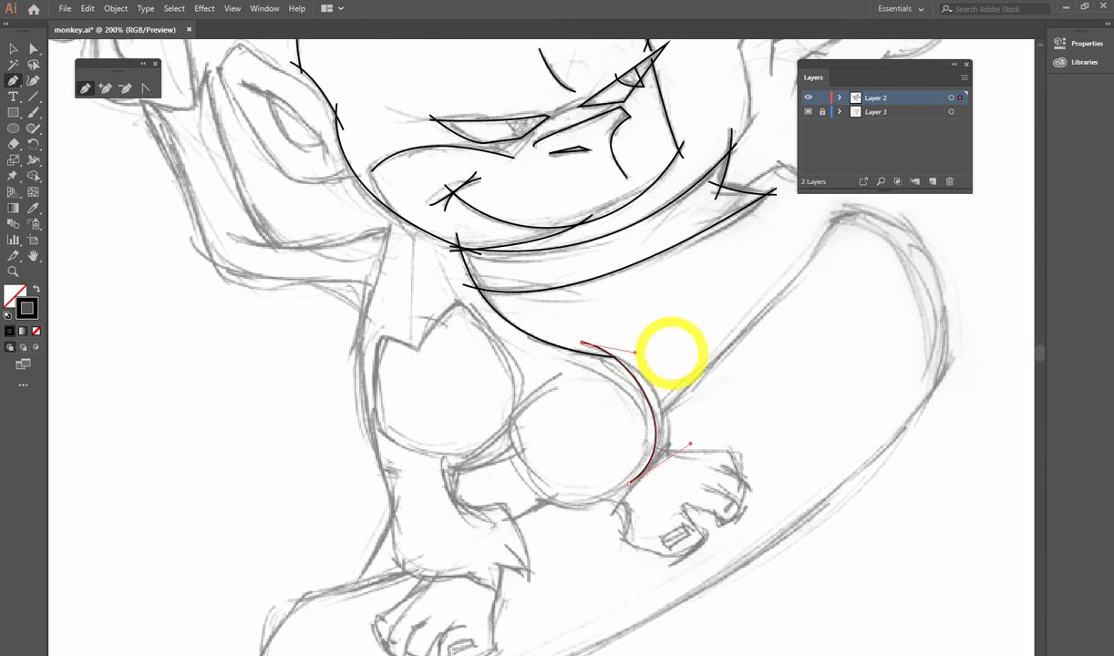
{"action": "left_click_drag", "start_coordinate": [638, 353], "coordinate": [677, 372]}
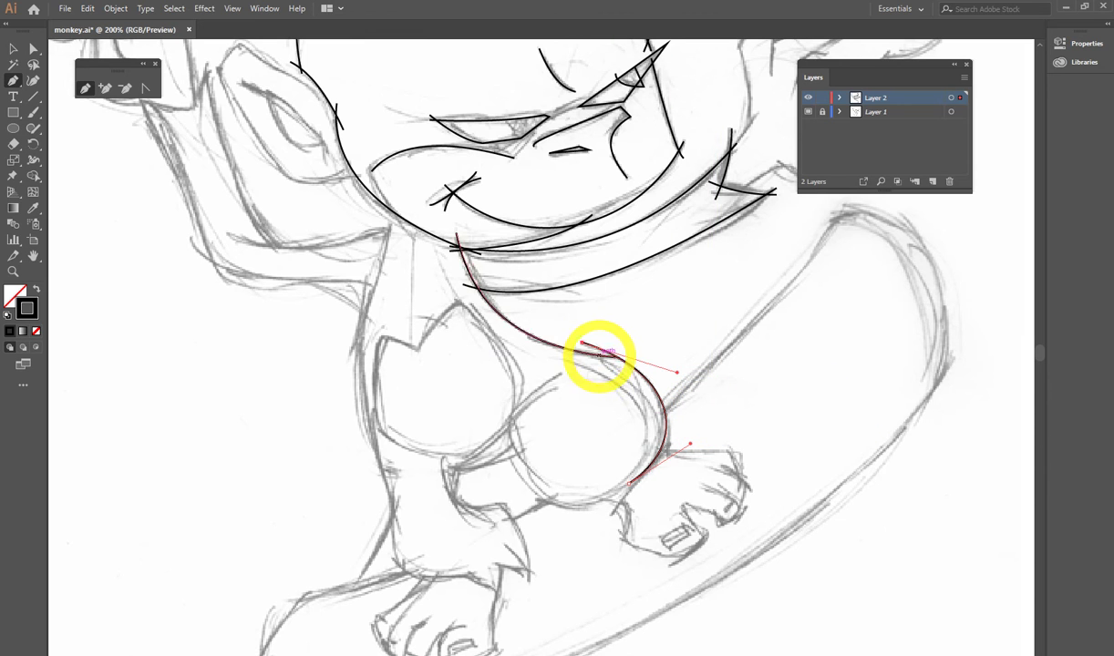
{"action": "left_click", "coordinate": [617, 362]}
{"action": "mouse_move", "coordinate": [617, 361]}
{"action": "left_mouse_down"}
{"action": "mouse_move", "coordinate": [629, 357]}
{"action": "mouse_move", "coordinate": [515, 348]}
{"action": "left_mouse_up"}
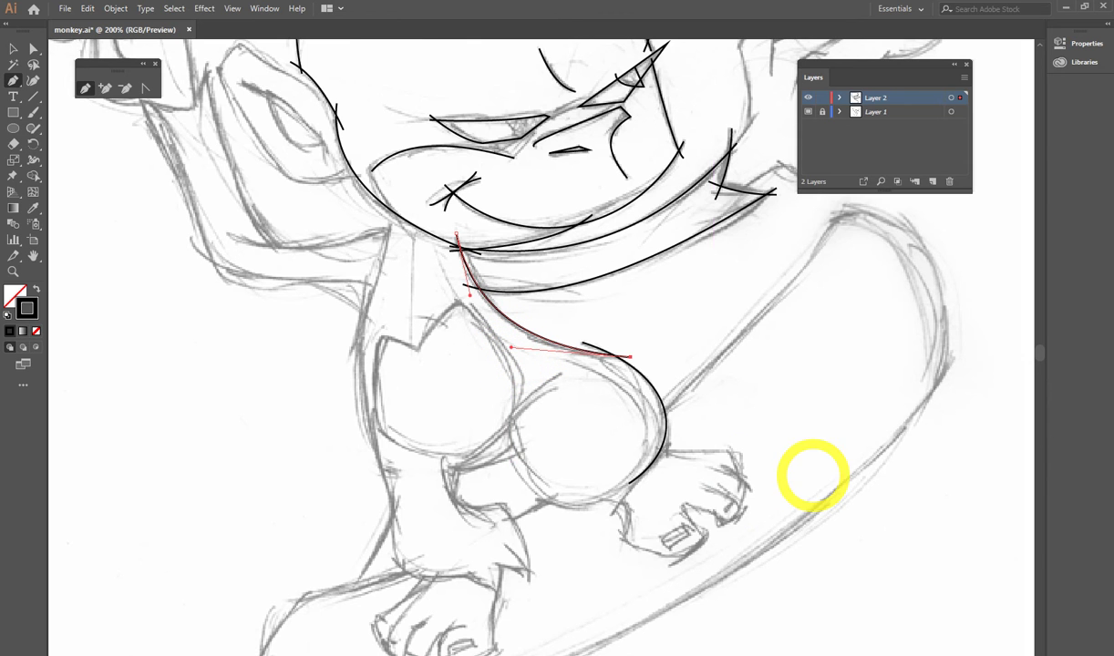
{"action": "left_click_drag", "start_coordinate": [703, 501], "coordinate": [726, 466]}
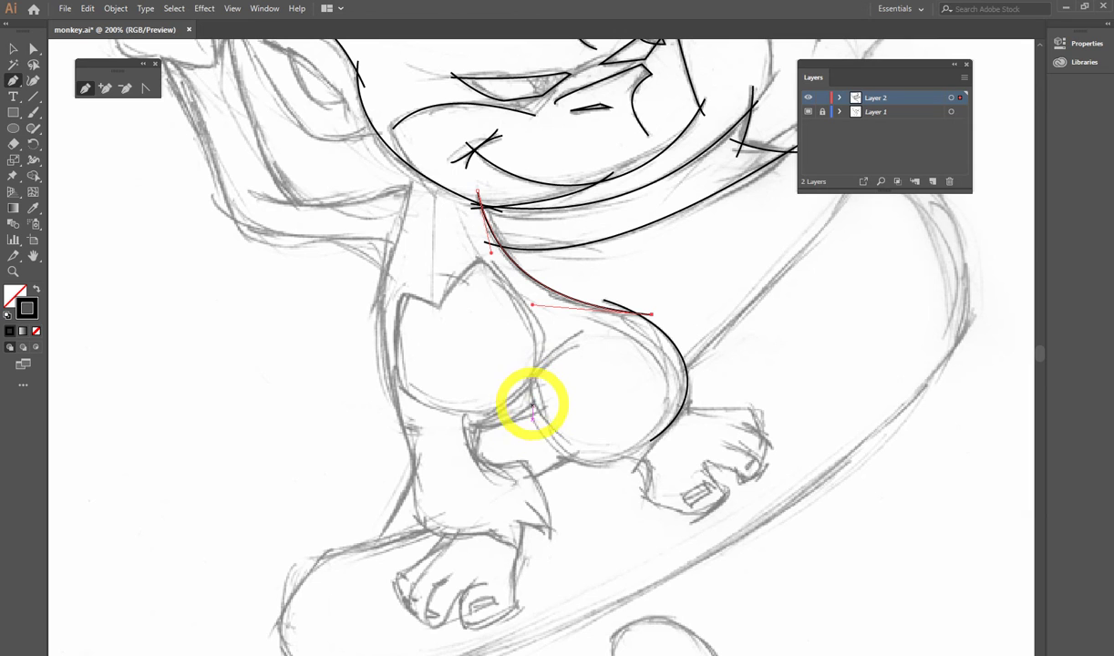
{"action": "left_click", "coordinate": [534, 402]}
{"action": "left_click", "coordinate": [672, 441]}
{"action": "mouse_move", "coordinate": [605, 424]}
{"action": "left_mouse_down"}
{"action": "mouse_move", "coordinate": [572, 455]}
{"action": "mouse_move", "coordinate": [586, 463]}
{"action": "left_mouse_up"}
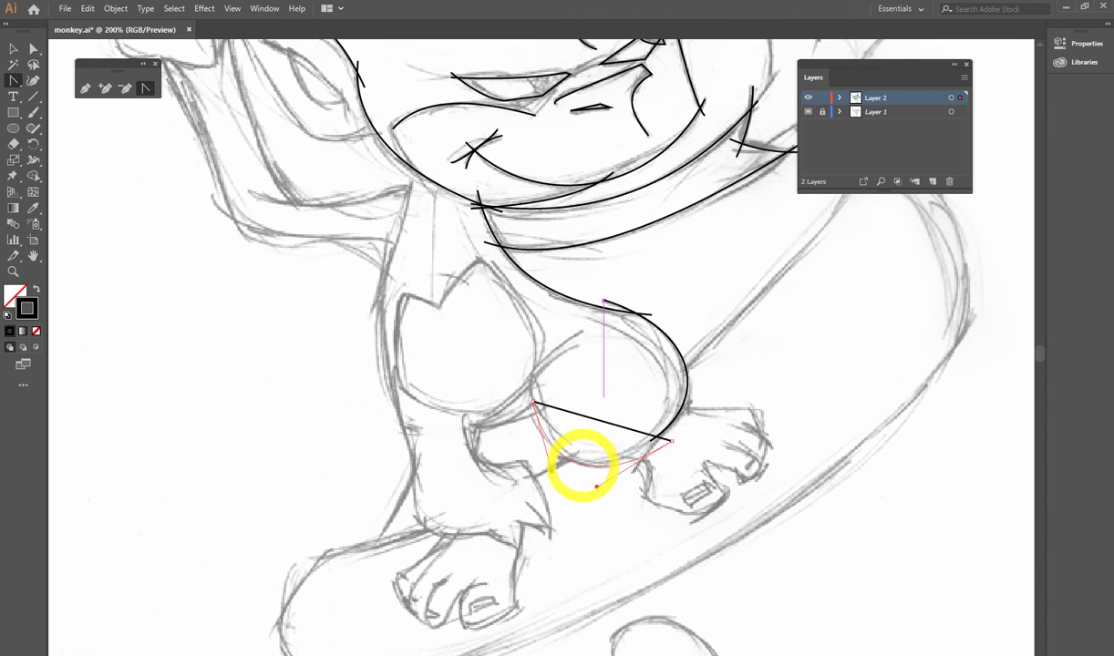
{"action": "left_click_drag", "start_coordinate": [581, 464], "coordinate": [582, 464]}
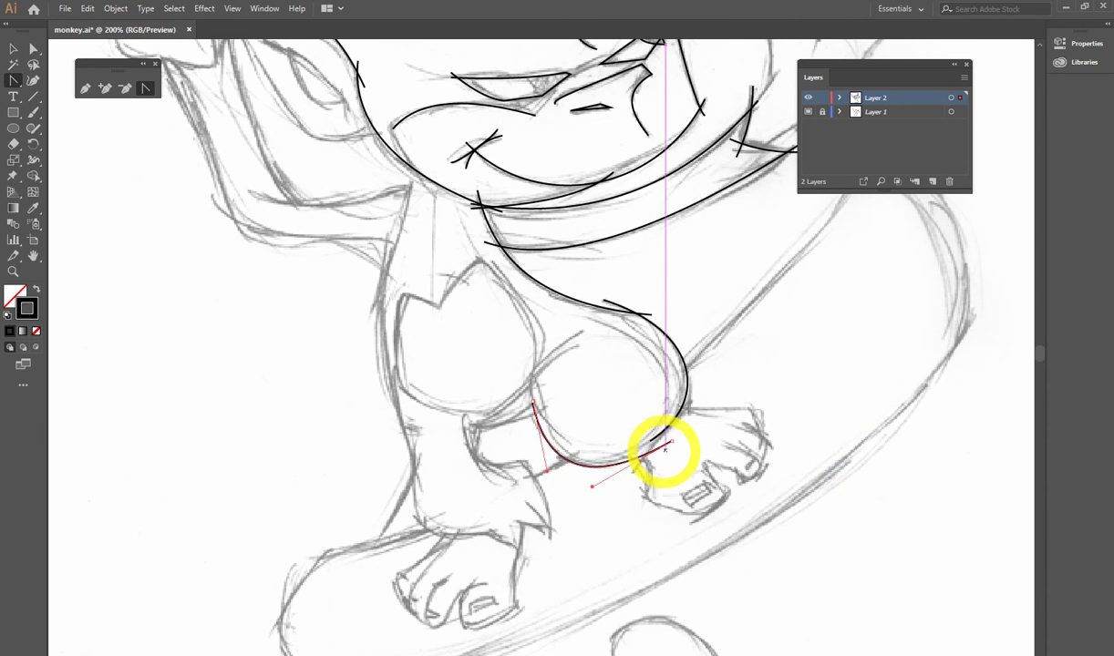
{"action": "mouse_move", "coordinate": [672, 440]}
{"action": "left_mouse_down"}
{"action": "mouse_move", "coordinate": [747, 424]}
{"action": "mouse_move", "coordinate": [745, 393]}
{"action": "left_mouse_up"}
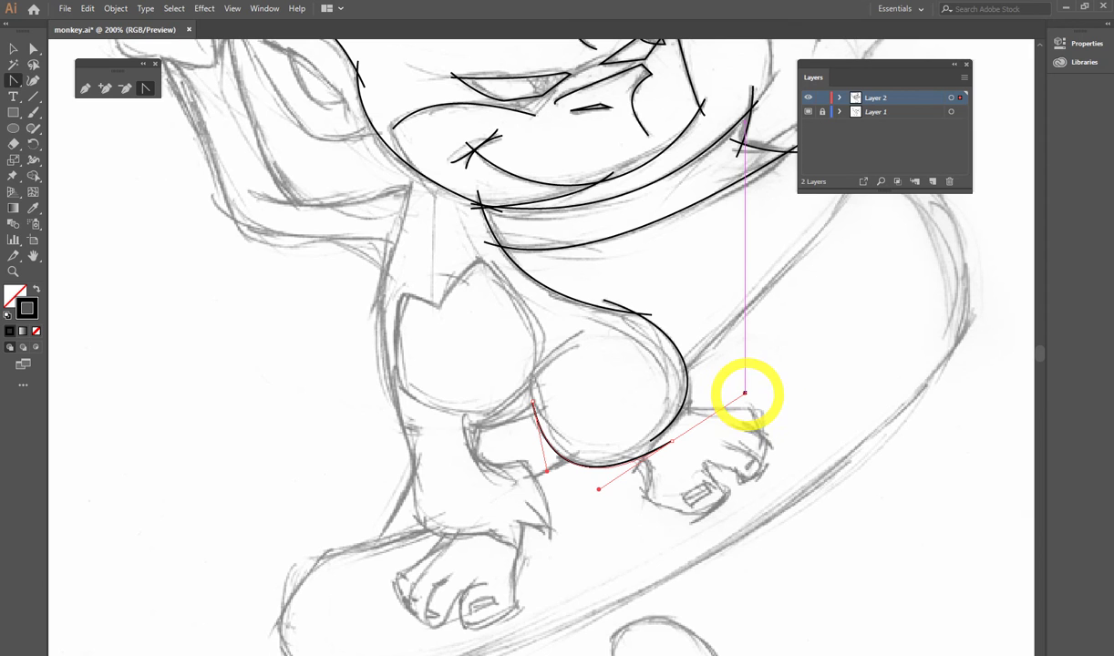
{"action": "key", "text": "ctrl+z"}
{"action": "key", "text": "ctrl+z"}
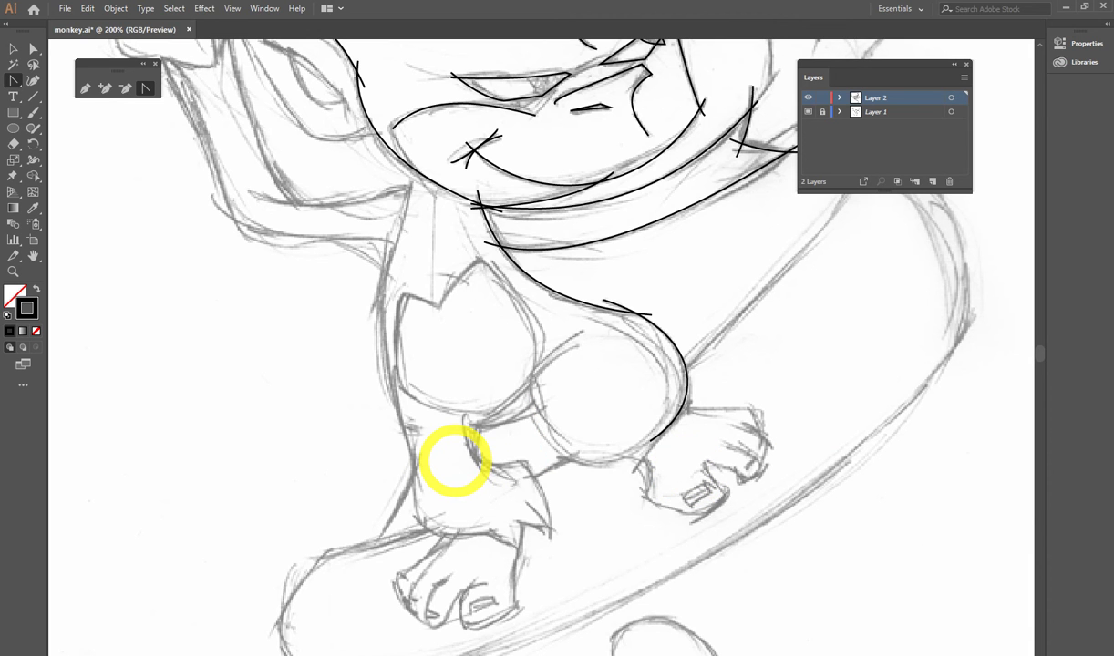
{"action": "key", "text": "p"}
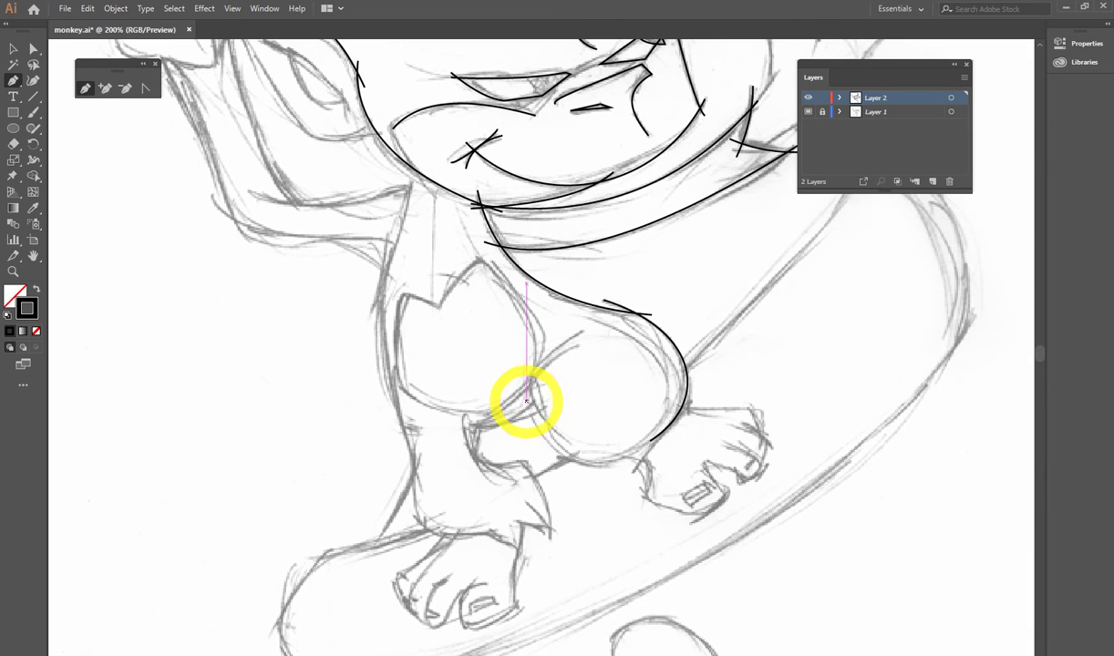
{"action": "left_click", "coordinate": [526, 401]}
{"action": "left_click", "coordinate": [704, 430]}
{"action": "key", "text": "shift+c"}
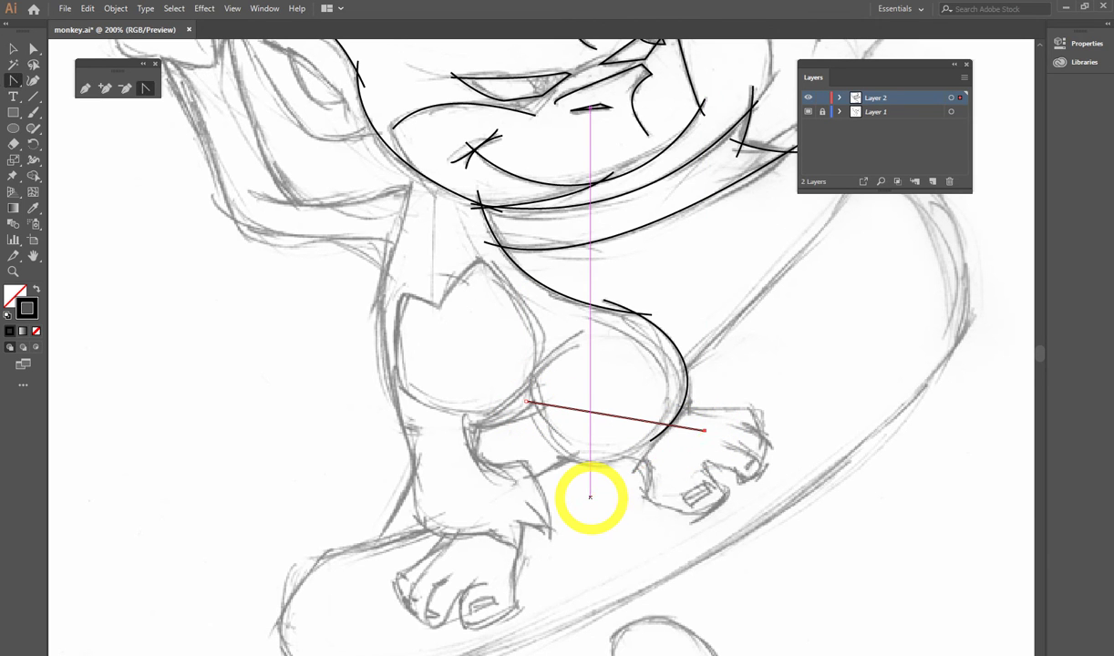
{"action": "mouse_move", "coordinate": [613, 417]}
{"action": "left_mouse_down"}
{"action": "mouse_move", "coordinate": [570, 442]}
{"action": "mouse_move", "coordinate": [609, 486]}
{"action": "left_mouse_up"}
{"action": "left_click", "coordinate": [705, 429]}
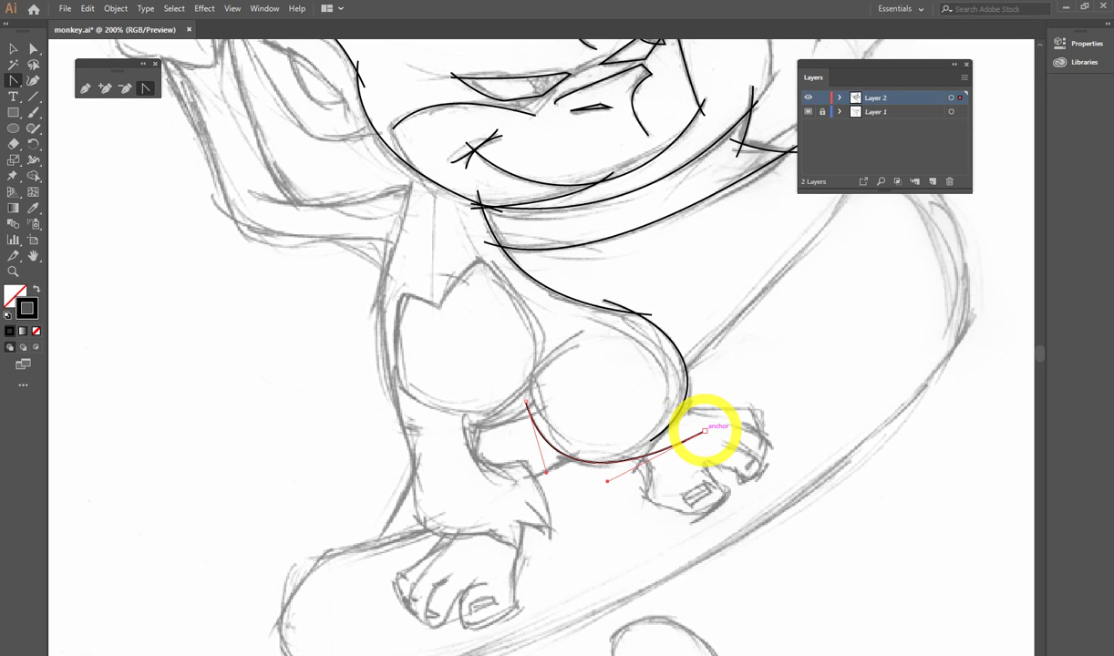
{"action": "left_click_drag", "start_coordinate": [705, 430], "coordinate": [782, 356]}
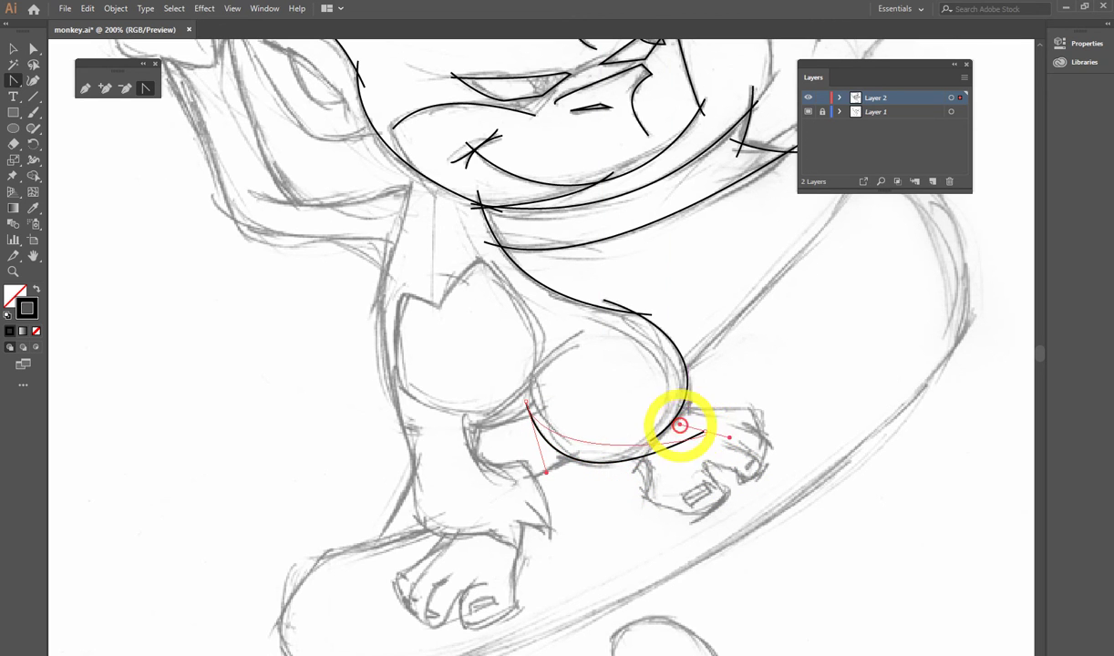
{"action": "key", "text": "ctrl+z"}
{"action": "key", "text": "ctrl+z"}
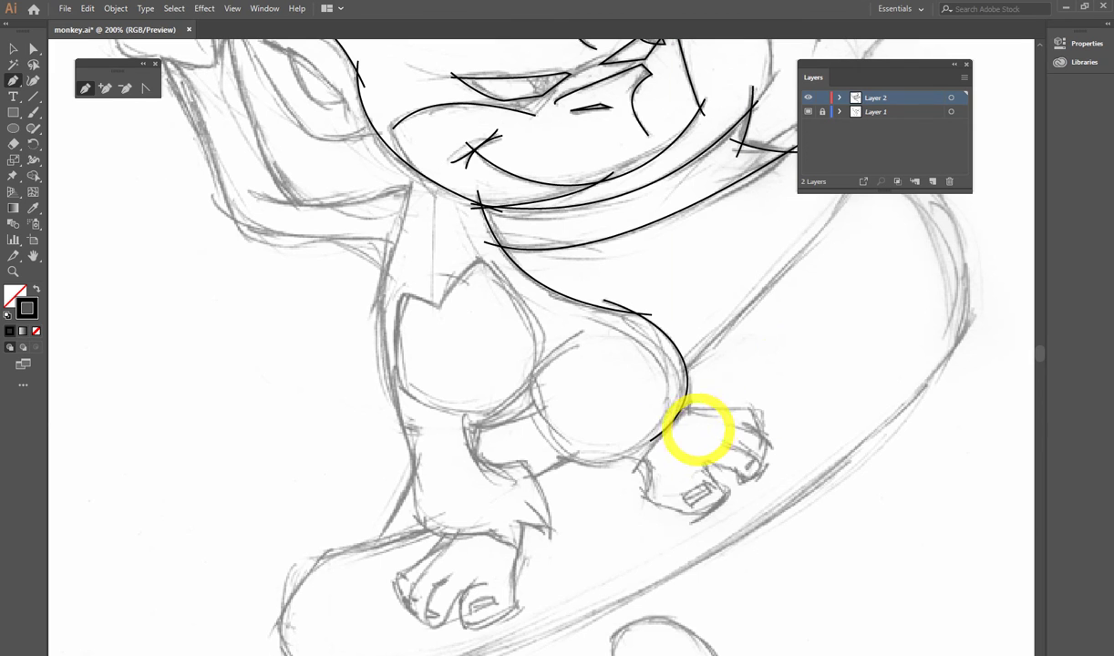
{"action": "left_click", "coordinate": [657, 426]}
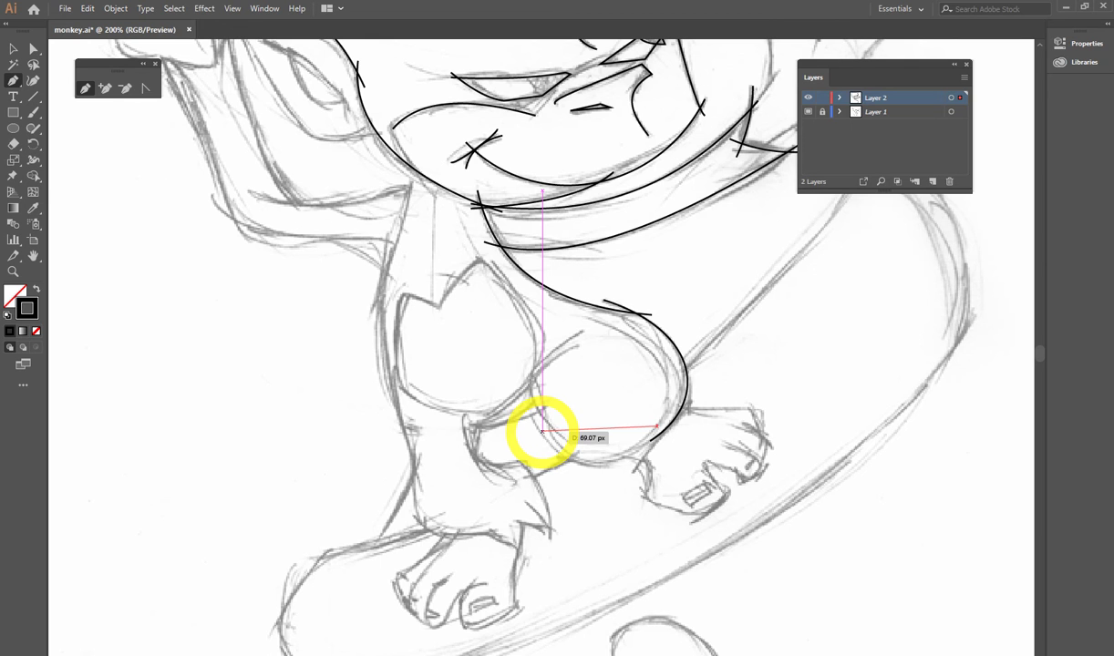
Step: Bend a new segment into the curved underside of the chest
{"action": "left_click", "coordinate": [536, 441]}
{"action": "key", "text": "shift+c"}
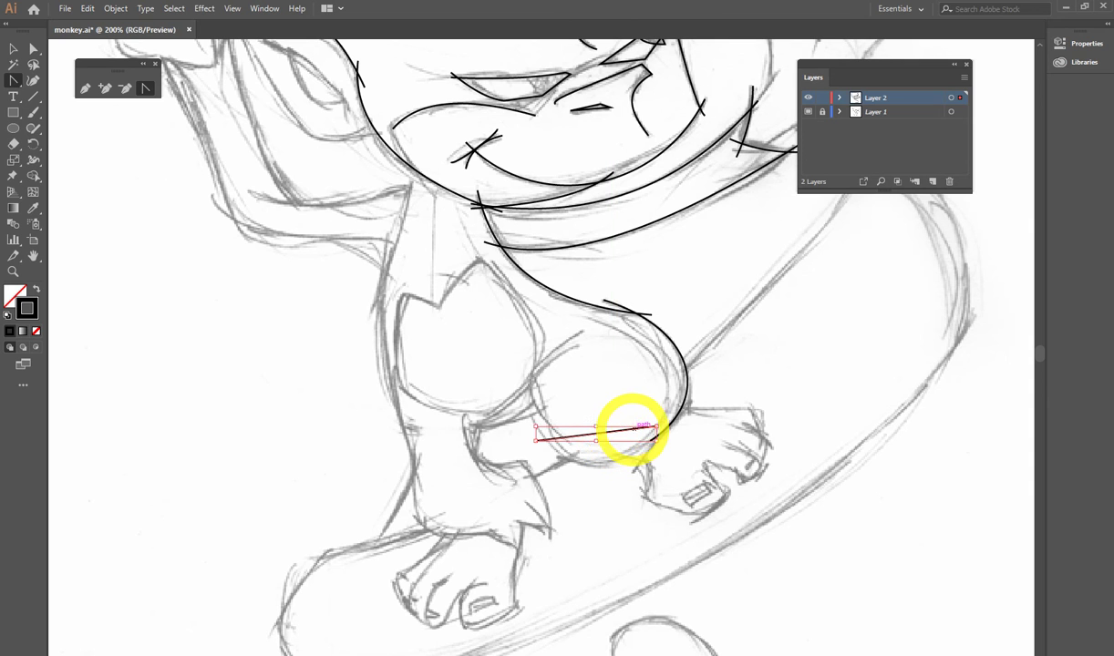
{"action": "mouse_move", "coordinate": [656, 426]}
{"action": "left_mouse_down"}
{"action": "mouse_move", "coordinate": [606, 427]}
{"action": "mouse_move", "coordinate": [609, 472]}
{"action": "left_mouse_up"}
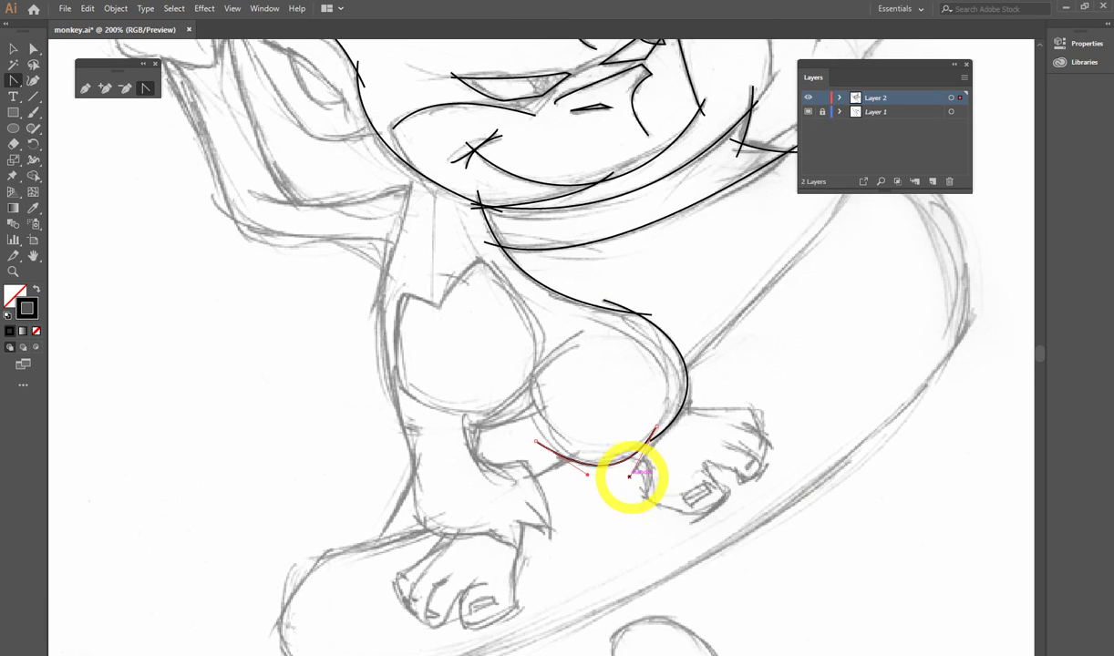
{"action": "left_click_drag", "start_coordinate": [629, 475], "coordinate": [626, 466]}
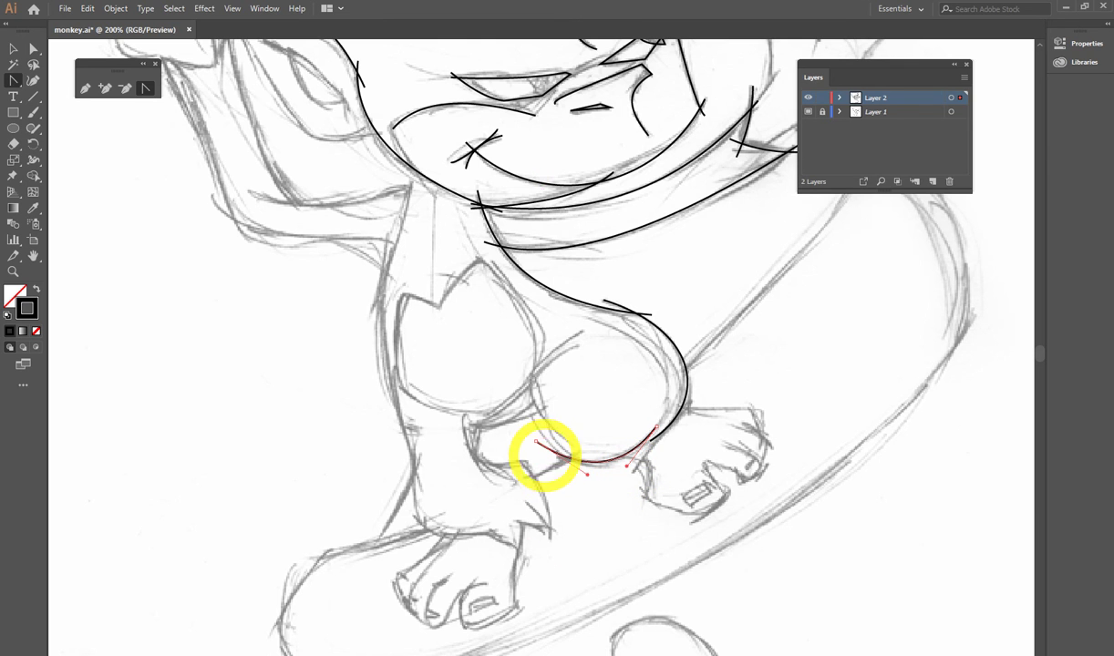
Step: Extend the path toward the arm and join it to the chest outline's end
{"action": "left_click", "coordinate": [536, 442]}
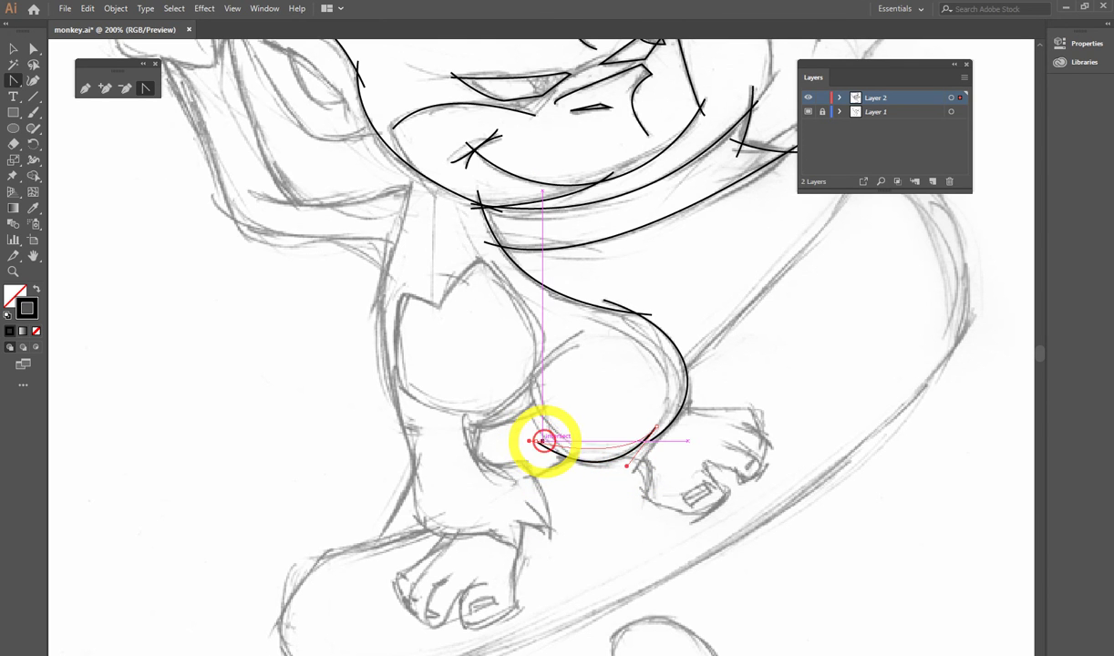
{"action": "left_click", "coordinate": [502, 404]}
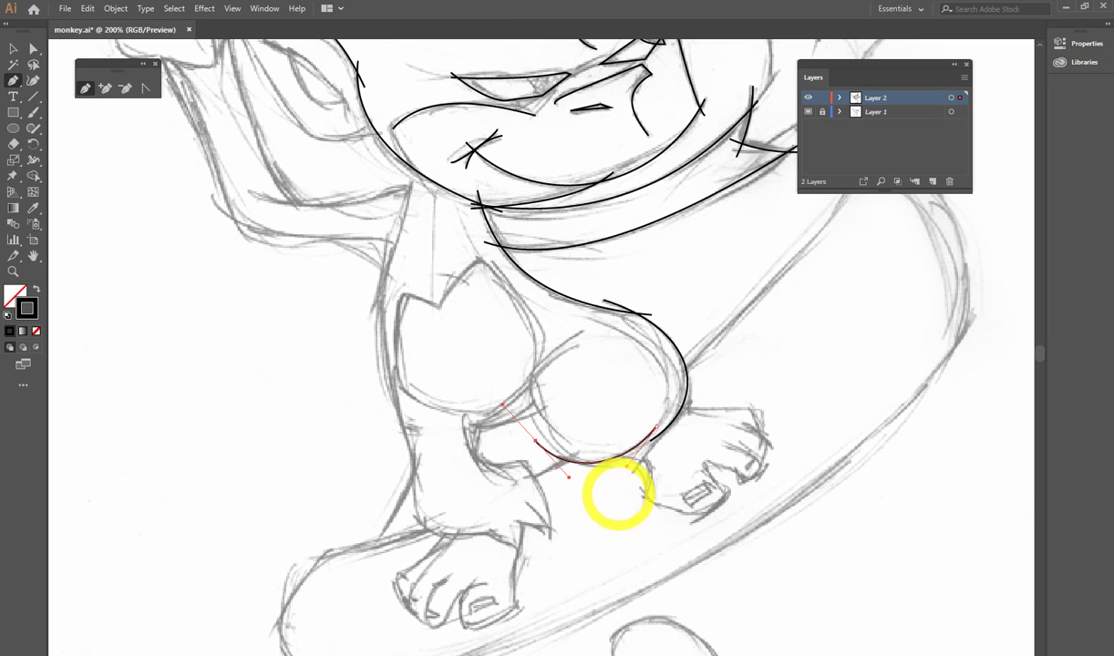
{"action": "left_click_drag", "start_coordinate": [539, 442], "coordinate": [542, 441]}
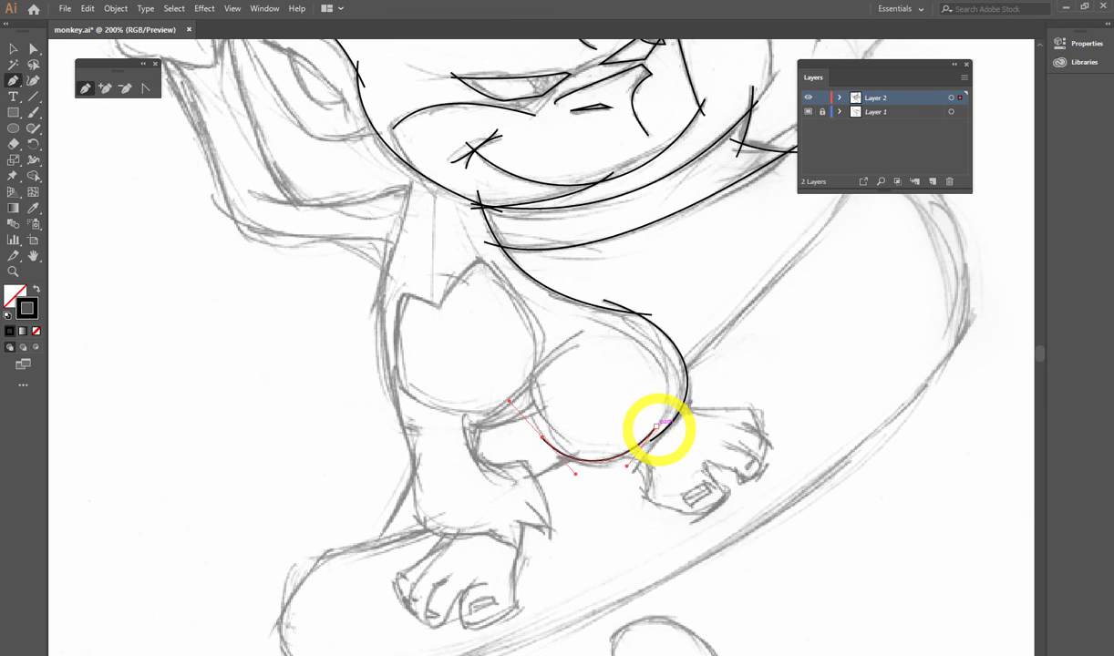
{"action": "mouse_move", "coordinate": [656, 426]}
{"action": "left_mouse_down"}
{"action": "mouse_move", "coordinate": [667, 424]}
{"action": "mouse_move", "coordinate": [651, 474]}
{"action": "left_mouse_up"}
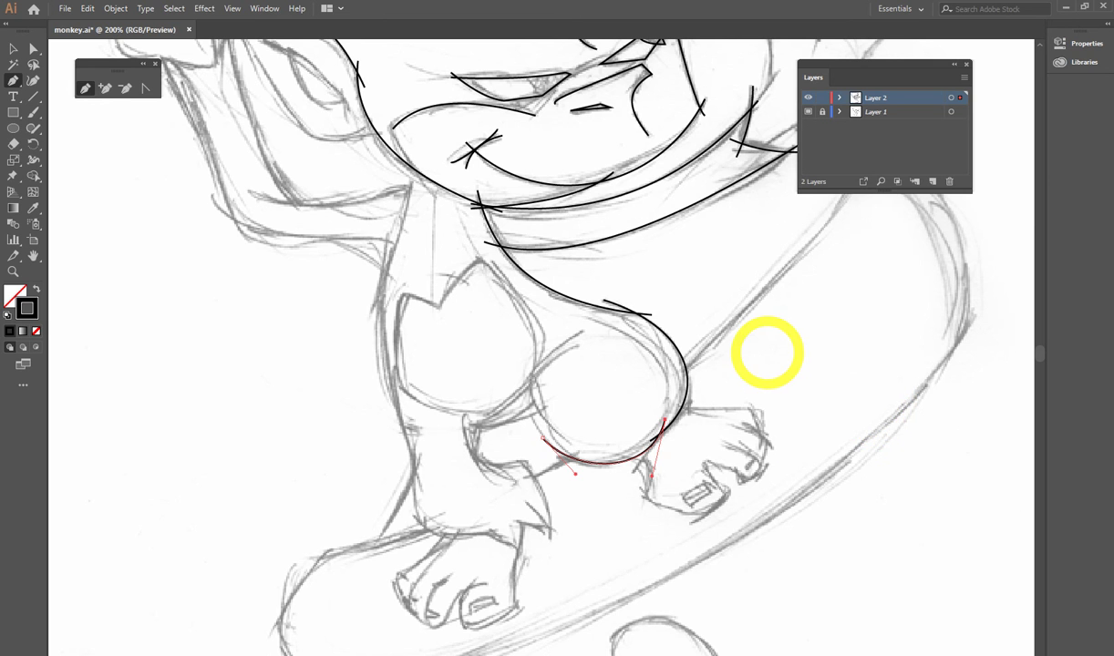
{"action": "left_click_drag", "start_coordinate": [766, 355], "coordinate": [806, 369]}
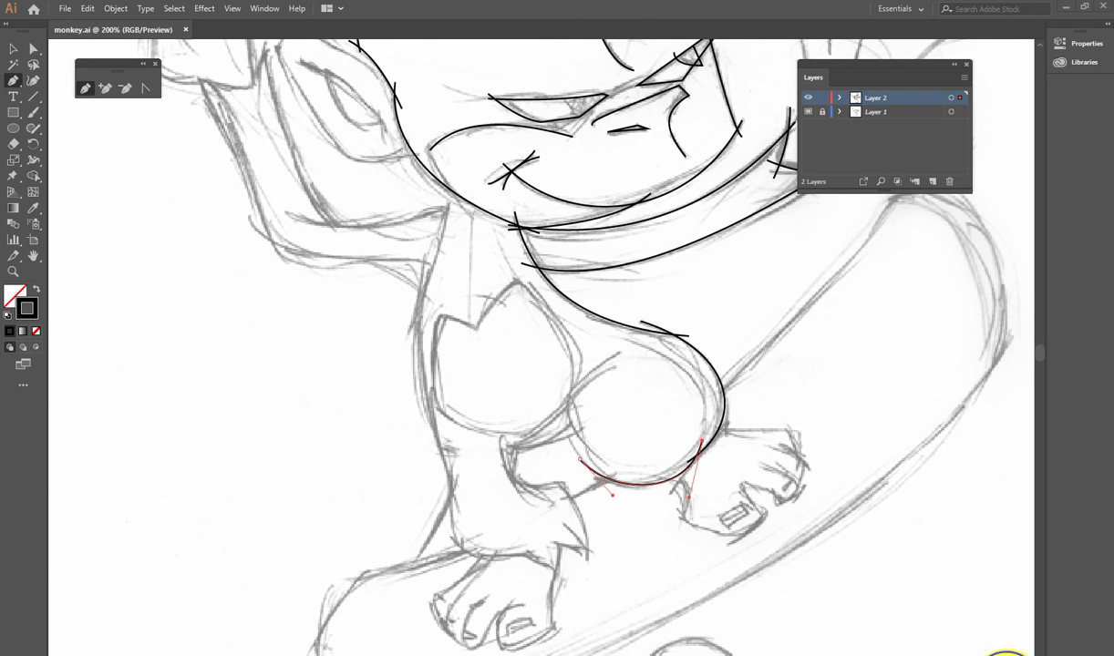
Step: Show the system tray's hidden background app icons, leaving the artwork unchanged
{"action": "right_click", "coordinate": [1006, 654]}
{"action": "left_click", "coordinate": [1006, 655]}
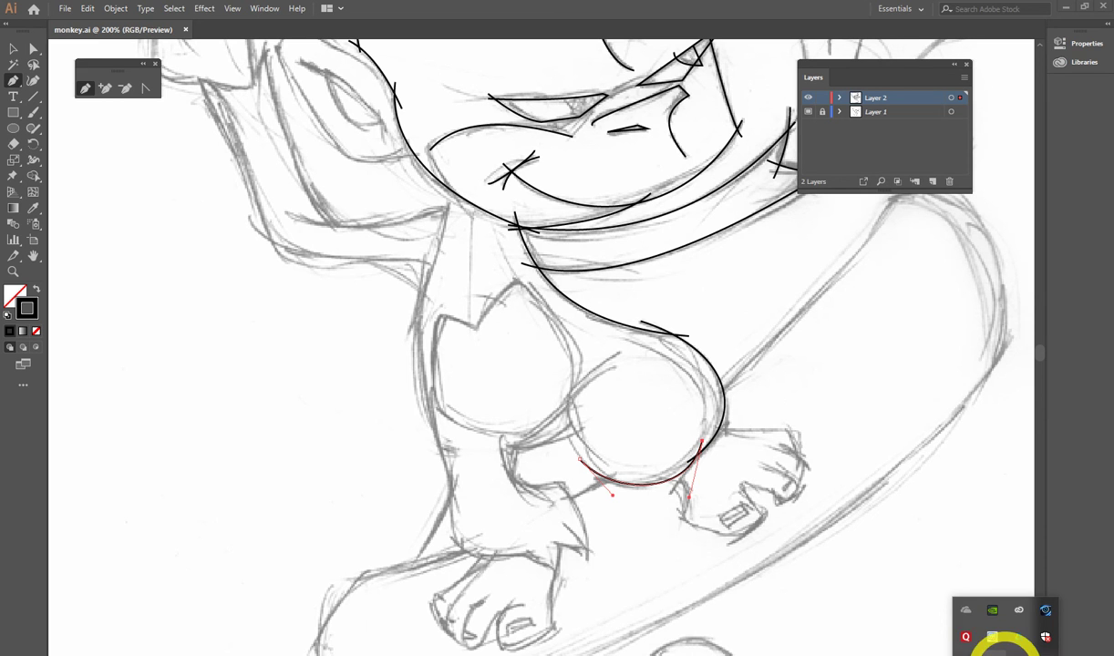
{"action": "right_click", "coordinate": [991, 629]}
{"action": "left_click", "coordinate": [992, 582]}
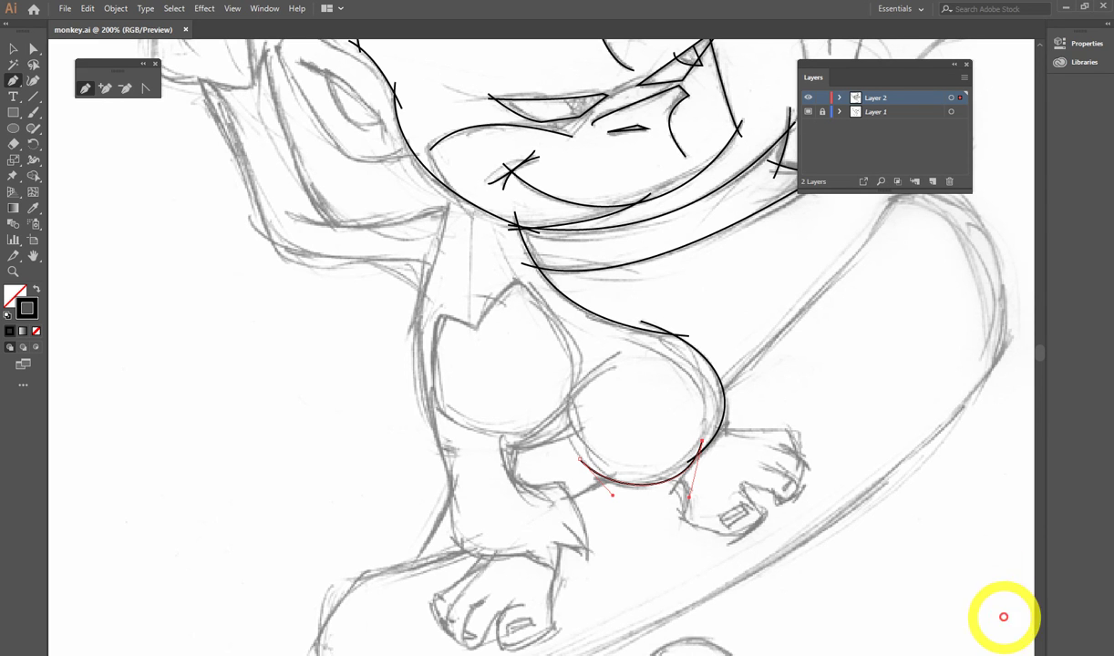
{"action": "right_click", "coordinate": [1006, 654]}
{"action": "left_click", "coordinate": [1006, 655]}
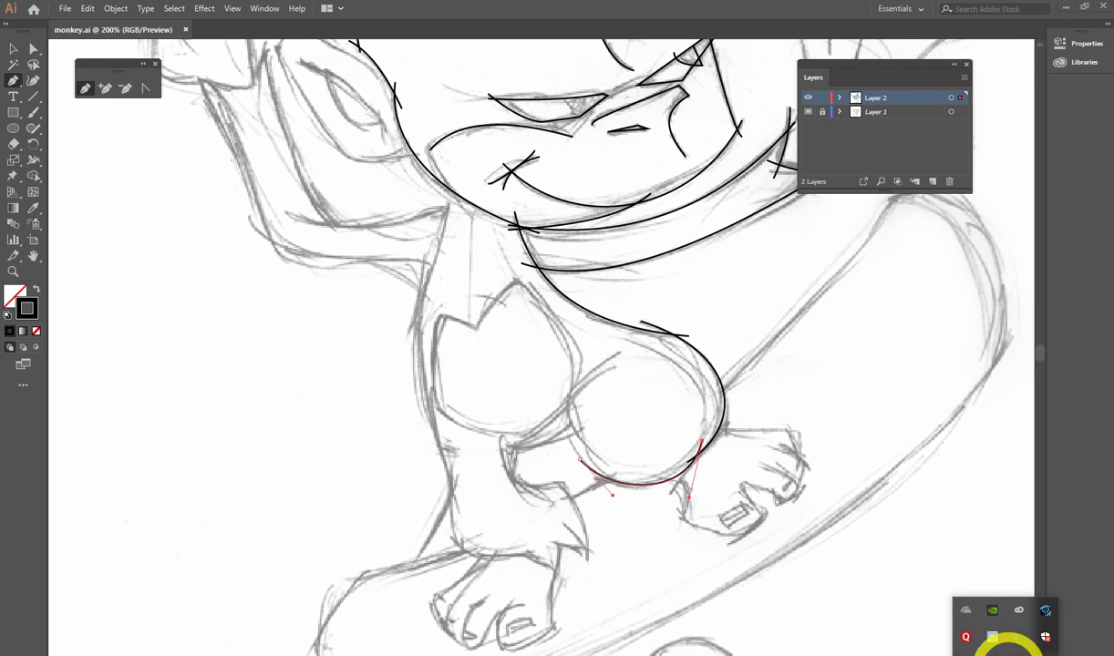